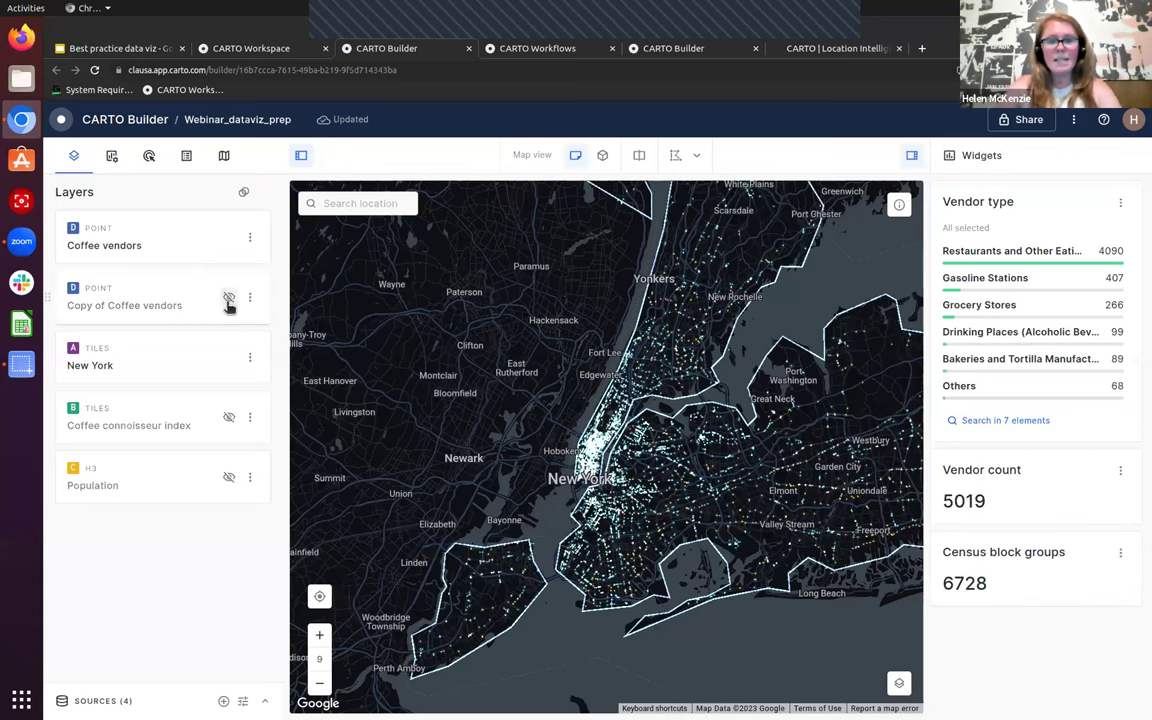
Show the Copy of Coffee vendors layer and compare the vendor points from New York City out to the whole state
click(229, 299)
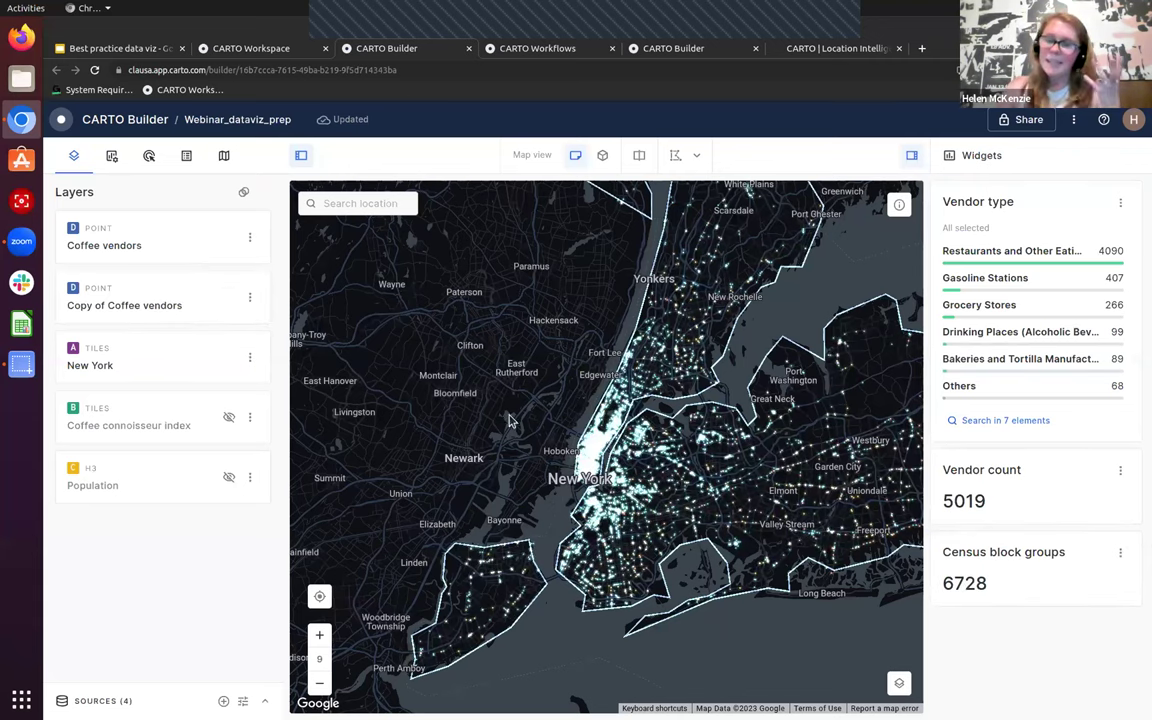
scroll(490, 420, down, 1)
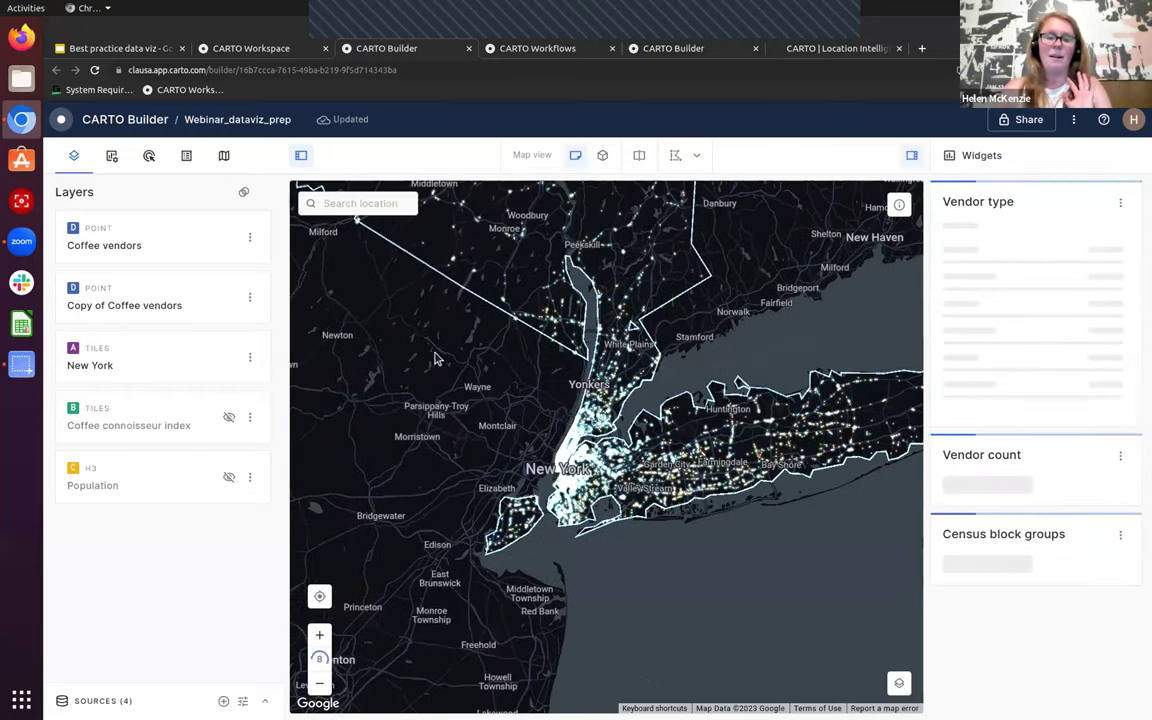
drag(490, 505, 543, 567)
scroll(543, 567, down, 1)
drag(456, 392, 667, 497)
scroll(667, 497, down, 1)
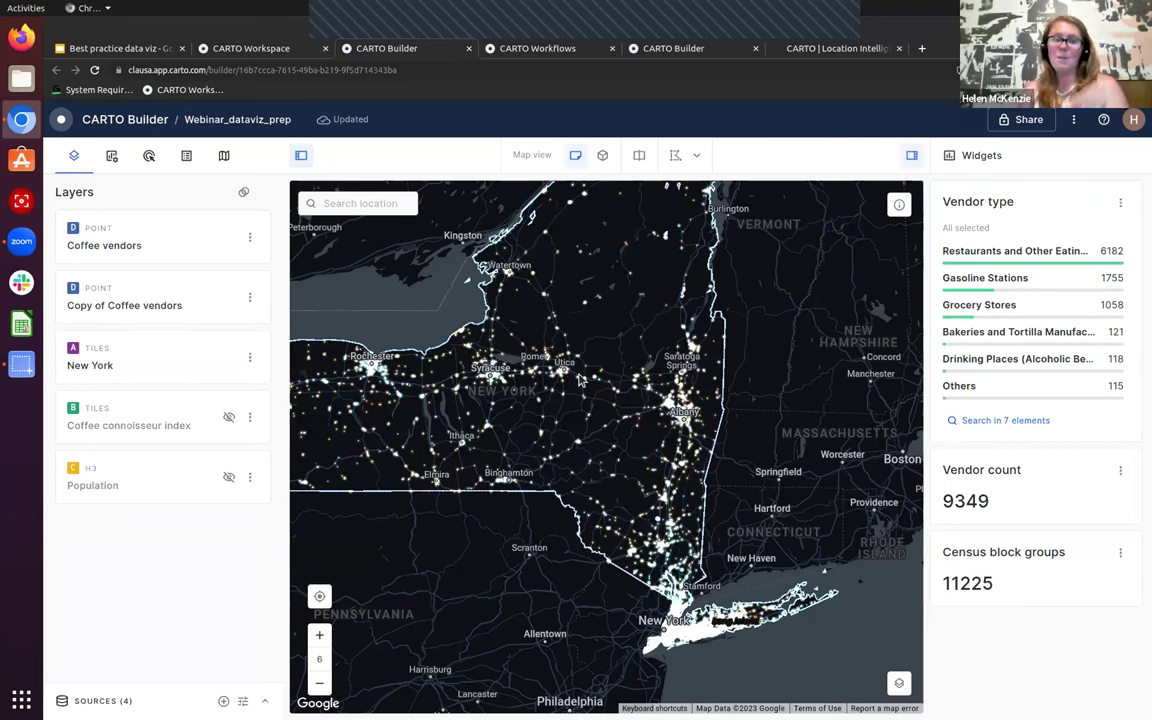
Hide both coffee vendor layers and show the Coffee connoisseur index layer across New York State
click(228, 297)
click(229, 238)
click(229, 417)
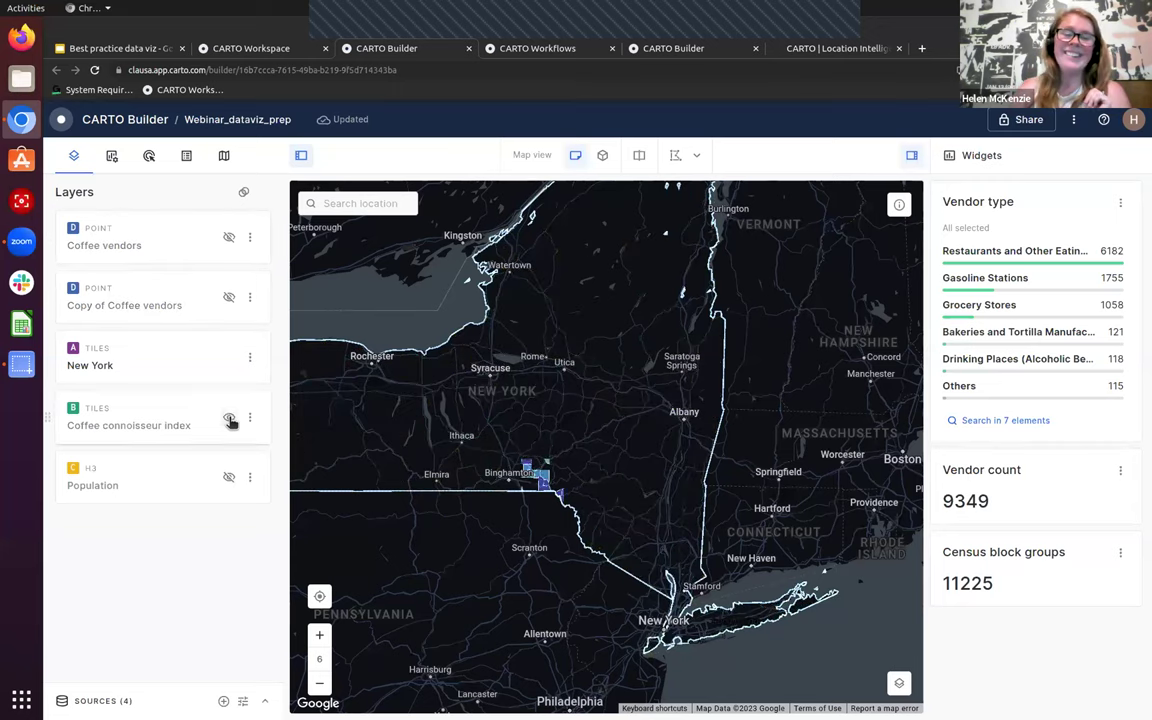
drag(560, 420, 620, 441)
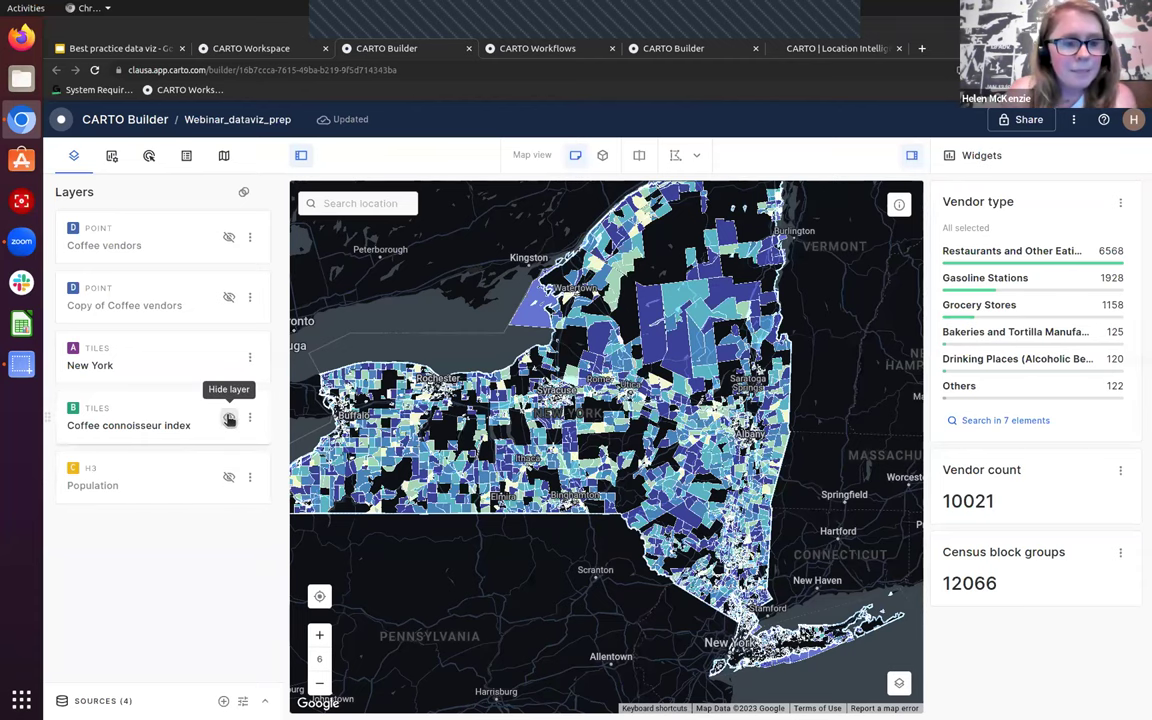
Replace the Coffee connoisseur index layer with the Population layer on the map and inspect its hexagons up close
click(229, 417)
click(229, 478)
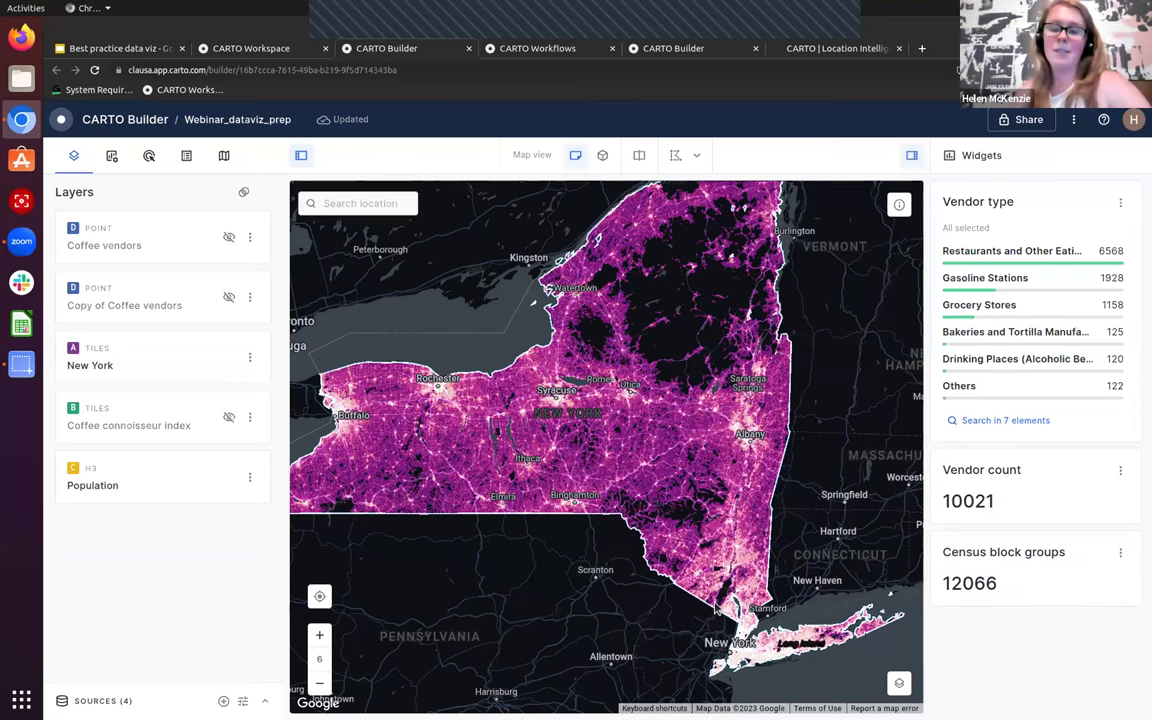
scroll(690, 510, up, 2)
scroll(769, 511, up, 3)
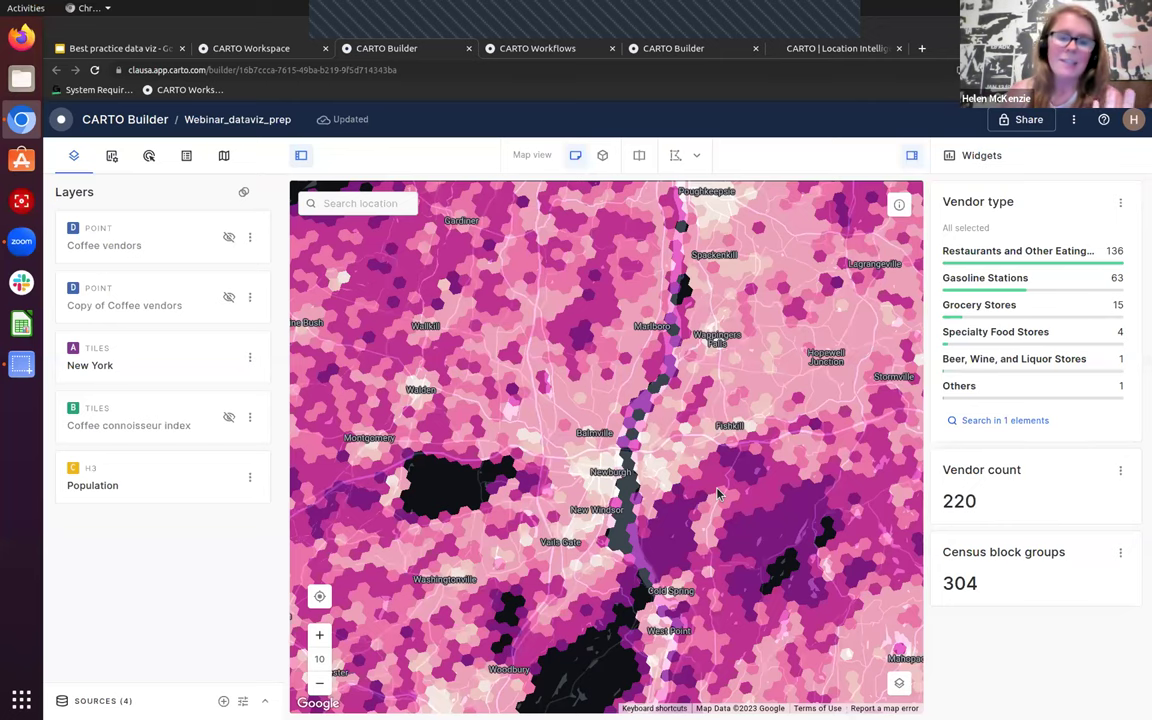
scroll(572, 562, down, 5)
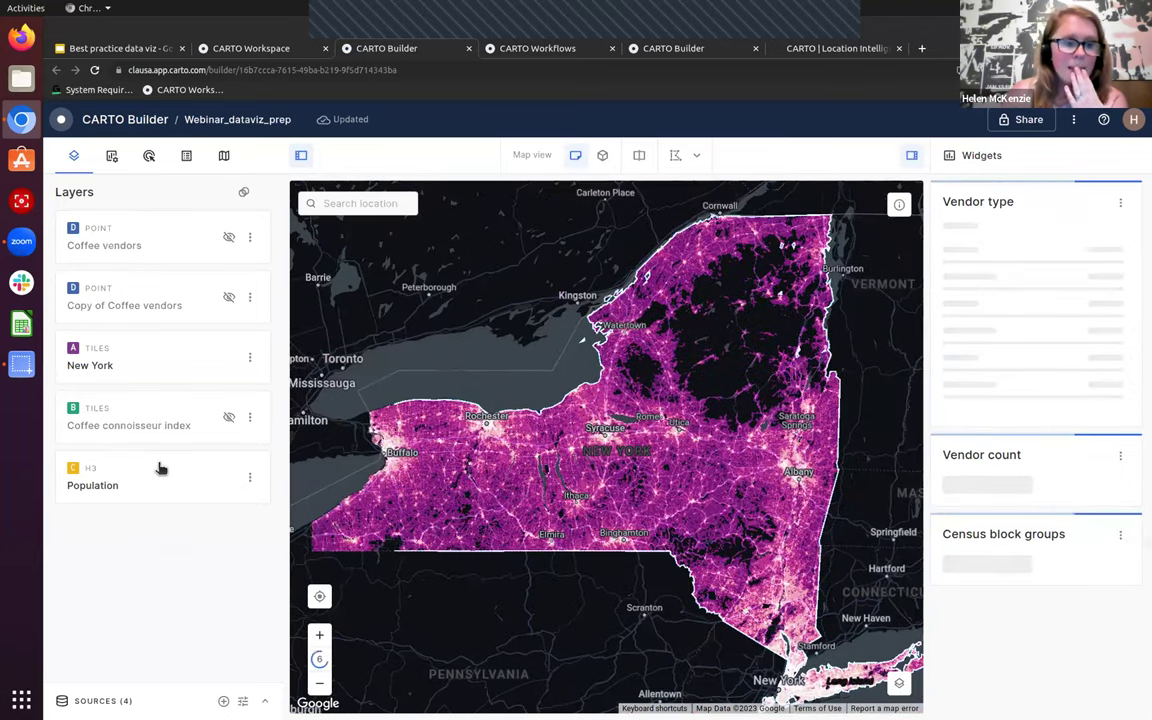
Set the Population layer's H3 resolution to 3
click(160, 470)
scroll(185, 510, down, 1)
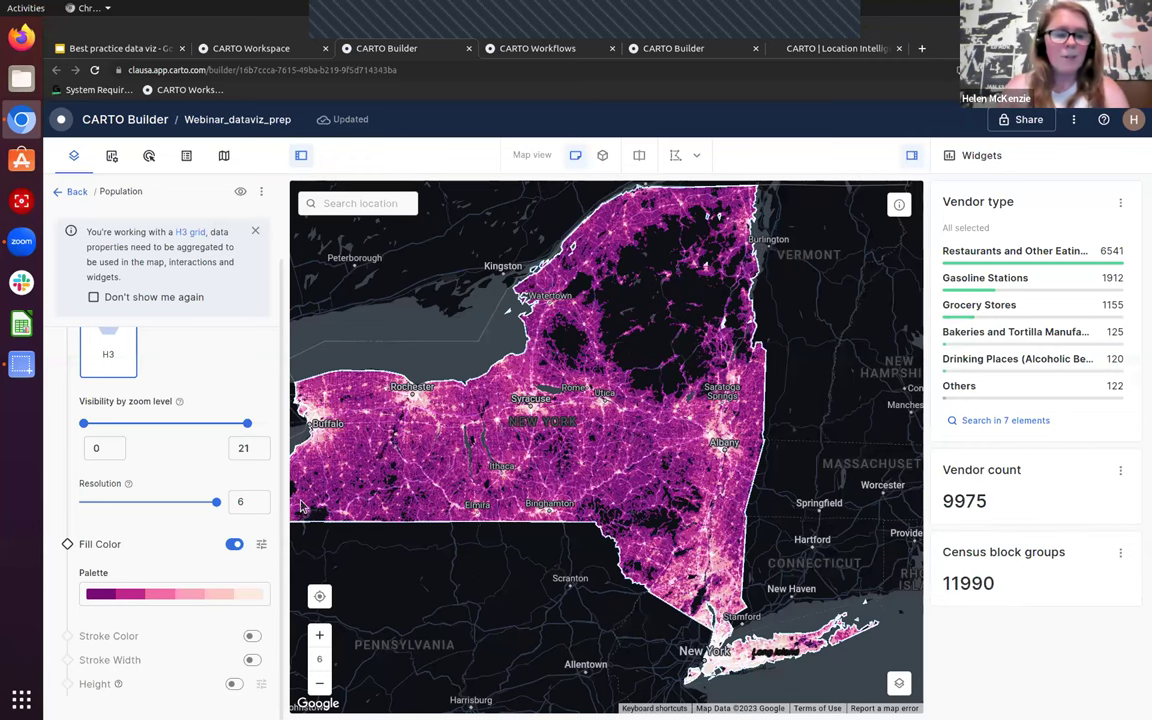
drag(218, 506, 134, 503)
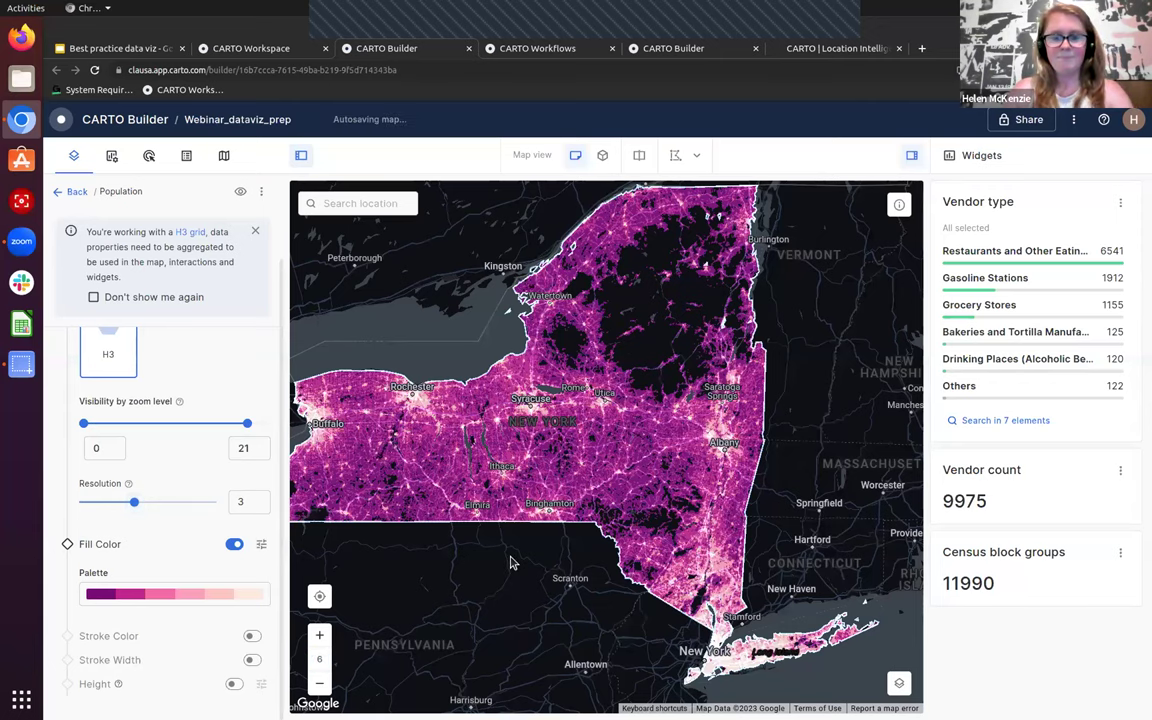
drag(531, 566, 542, 571)
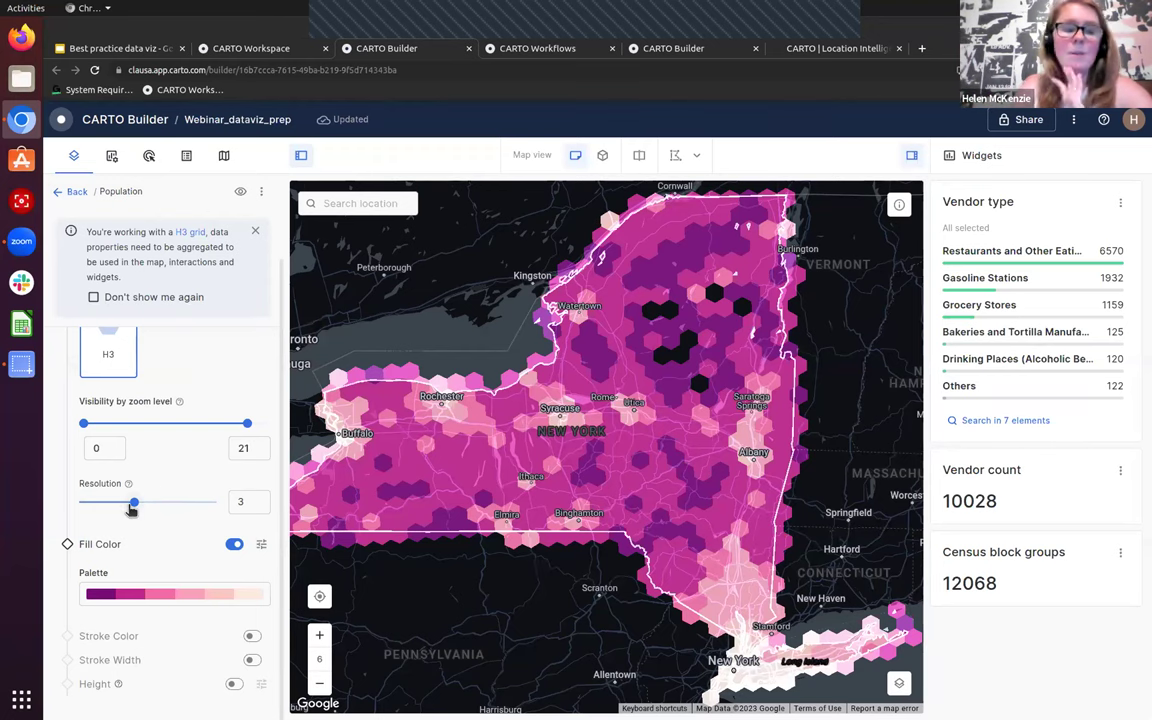
Set the Population layer's resolution to 4 and examine how its hexagons change between zoom levels
drag(134, 507, 160, 502)
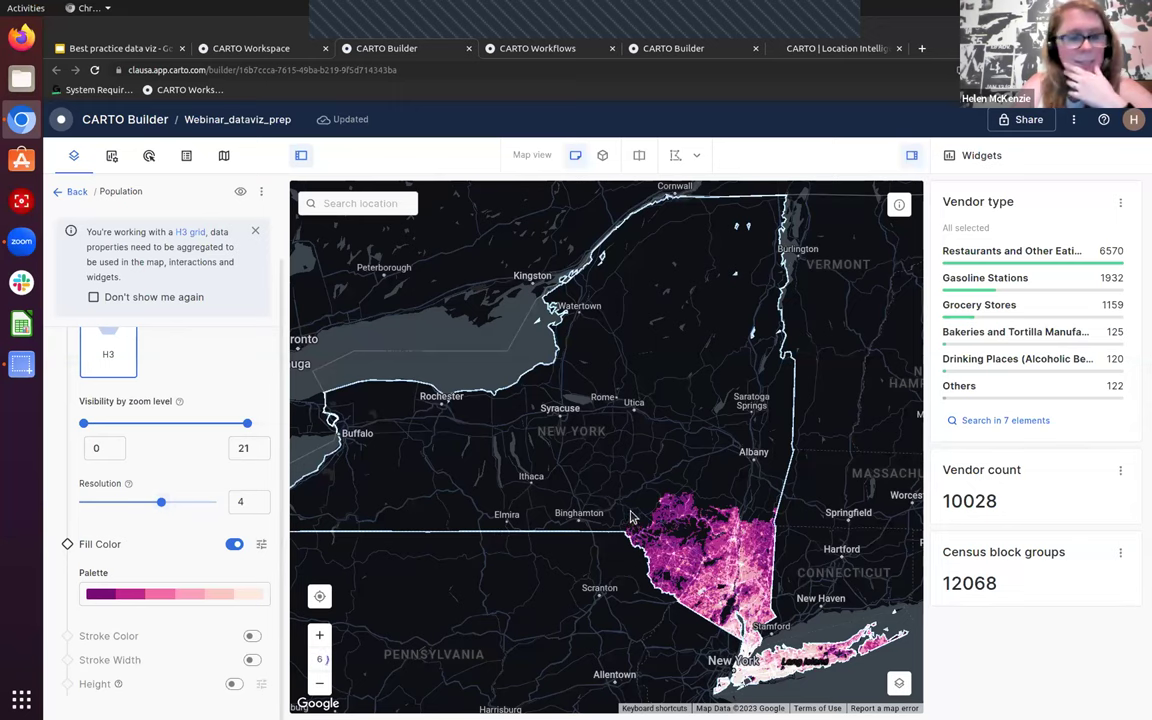
scroll(650, 550, up, 2)
scroll(647, 553, up, 2)
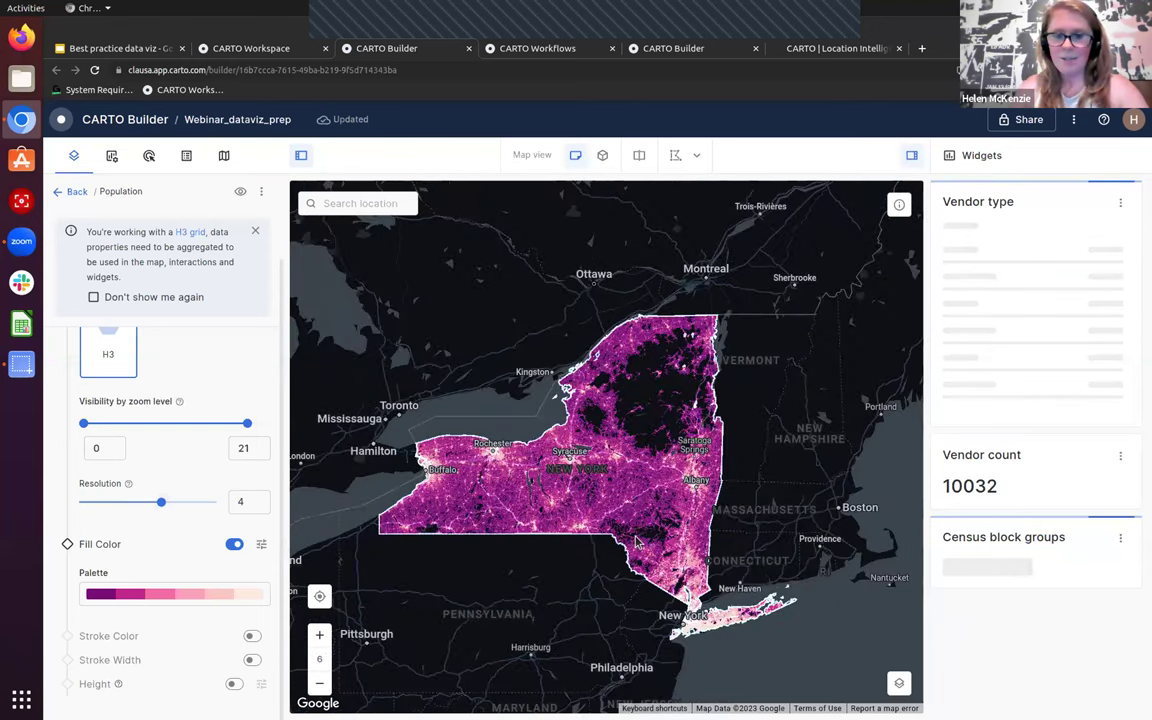
scroll(640, 530, up, 1)
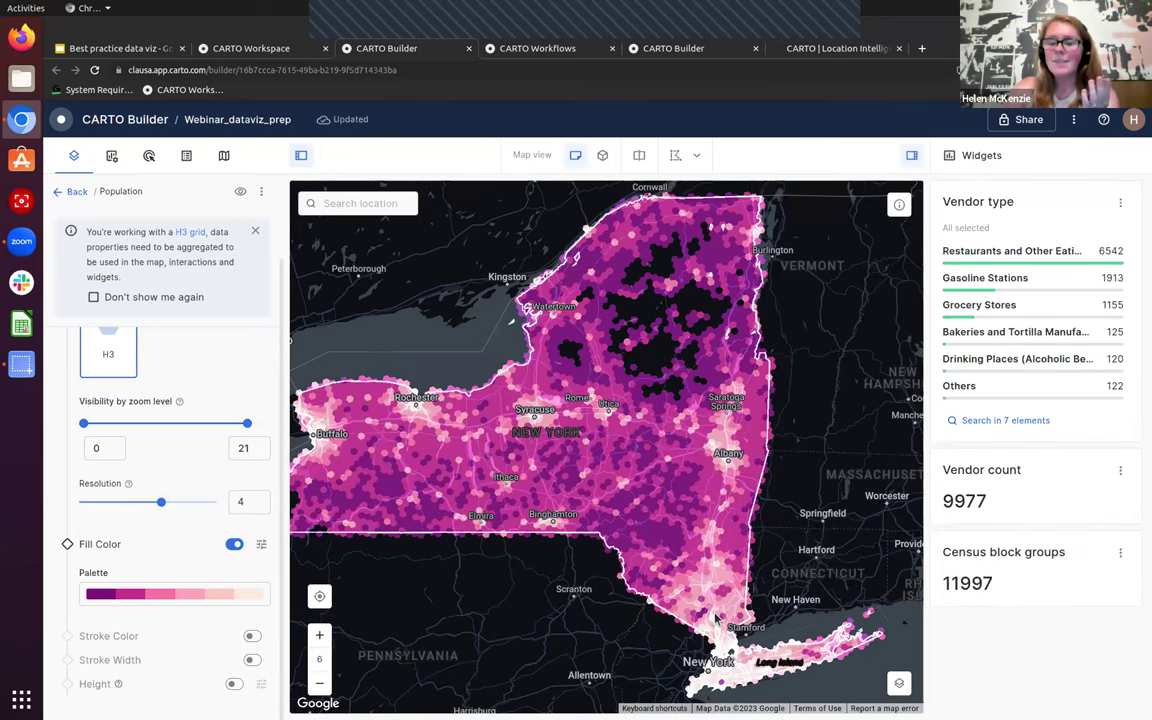
scroll(714, 618, up, 1)
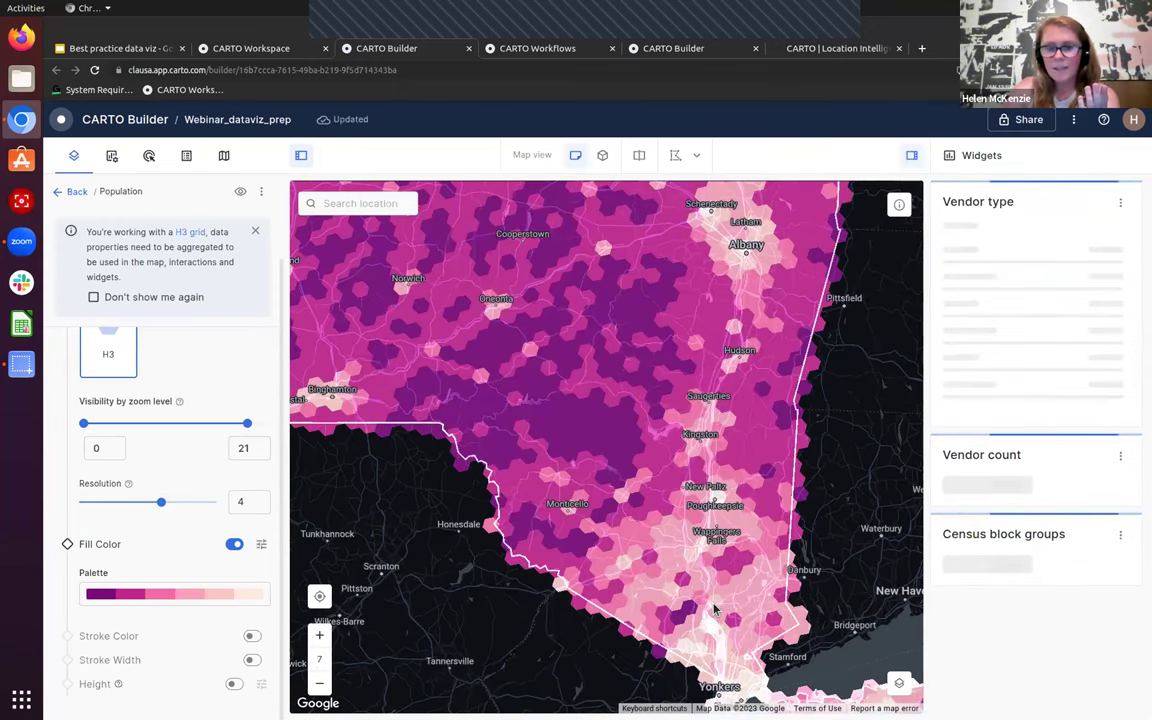
scroll(714, 608, up, 1)
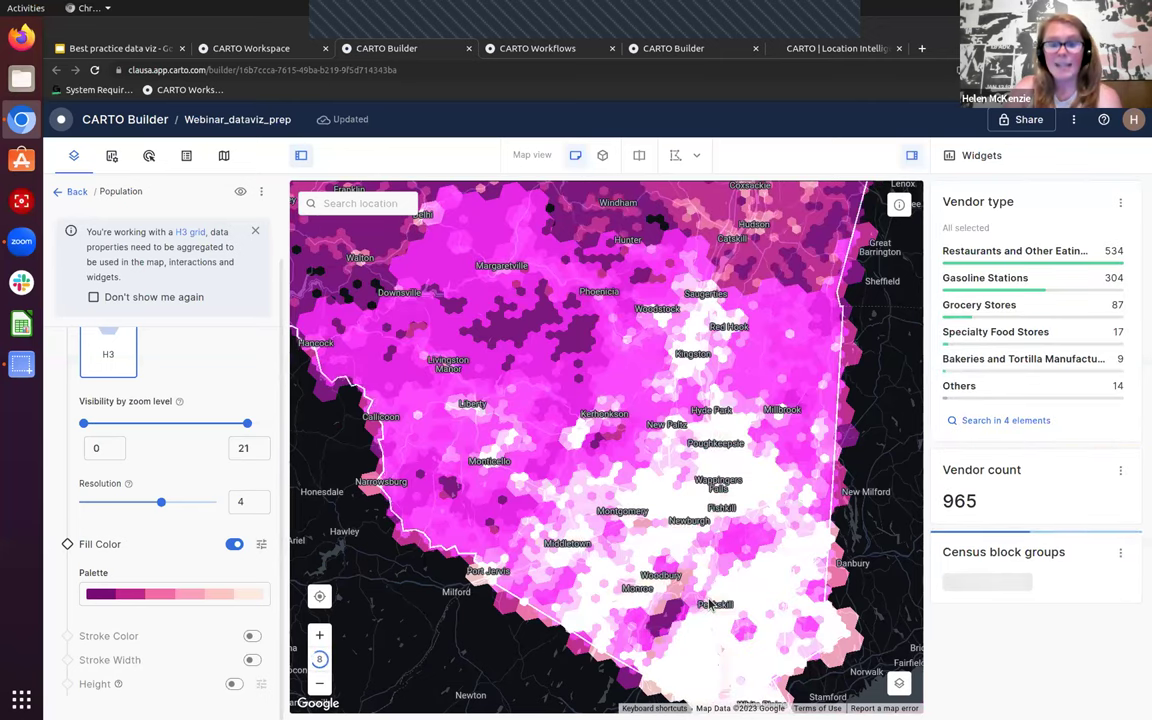
scroll(714, 604, up, 1)
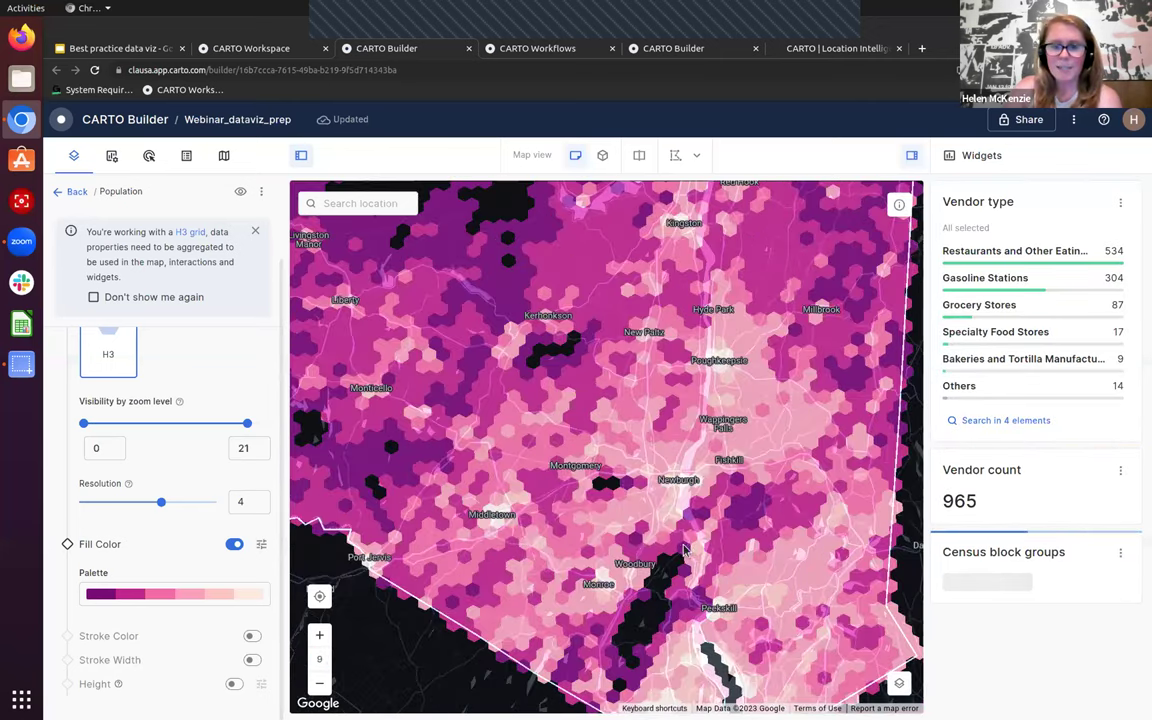
scroll(665, 503, up, 2)
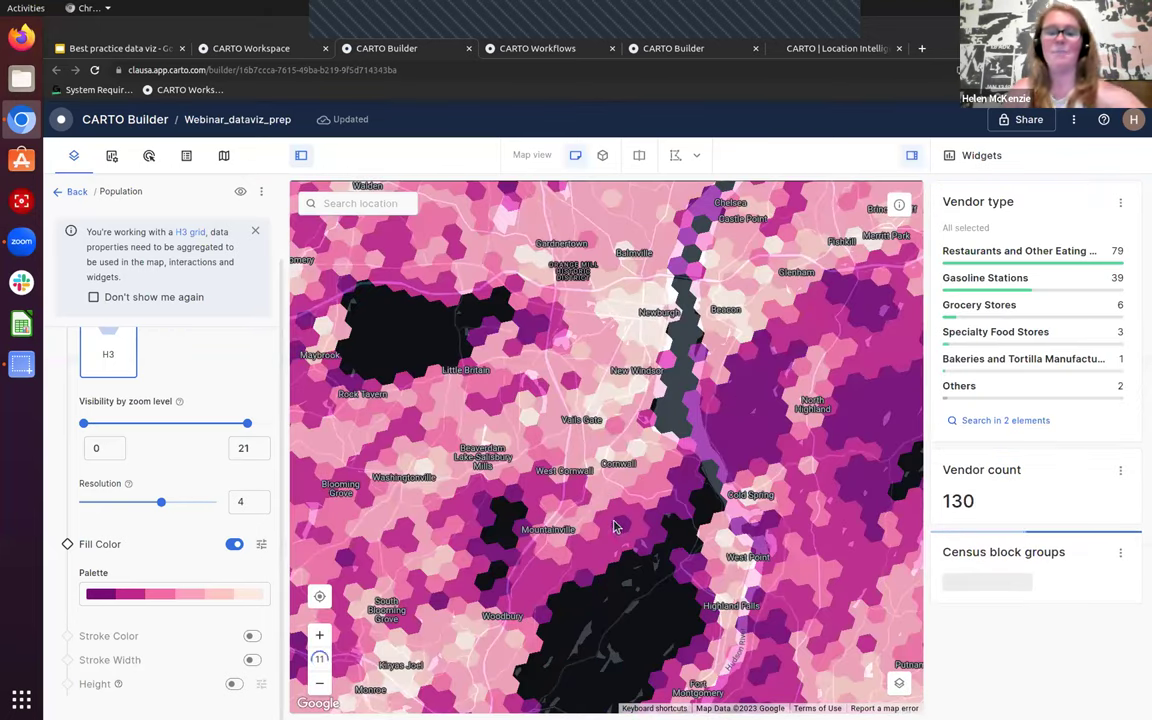
scroll(565, 430, down, 3)
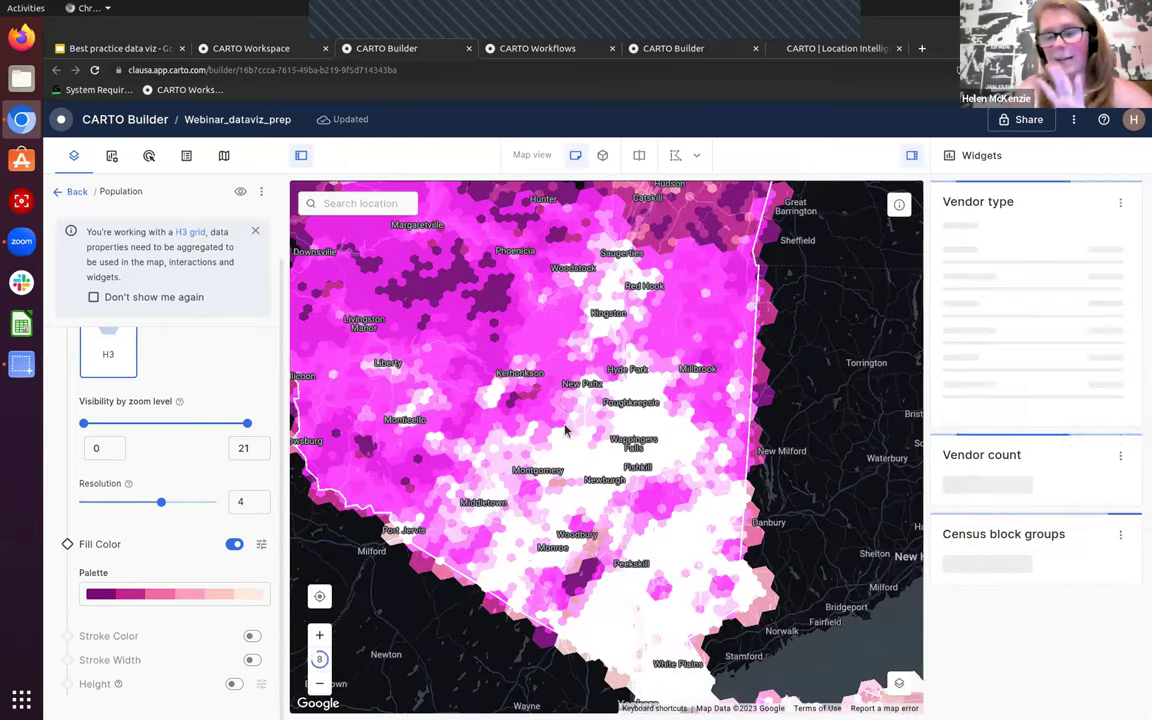
drag(565, 430, 668, 525)
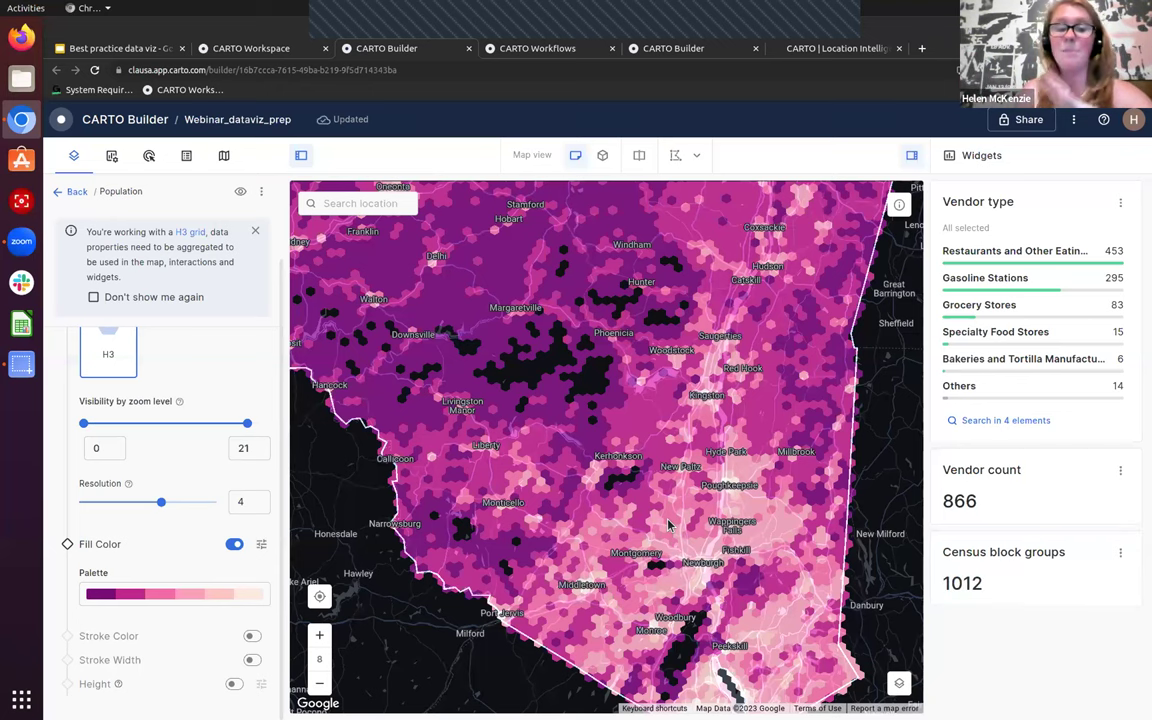
Set the Population layer's resolution to 6 and return to the layer list
drag(161, 502, 216, 502)
scroll(505, 418, down, 4)
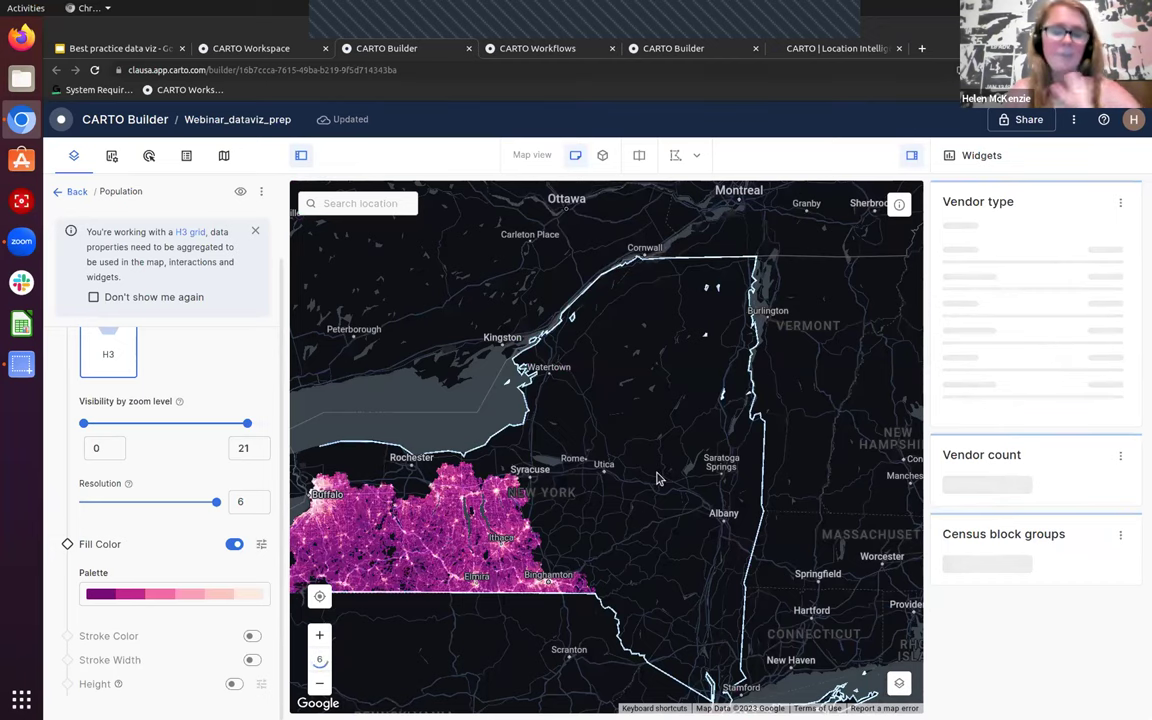
drag(574, 452, 570, 398)
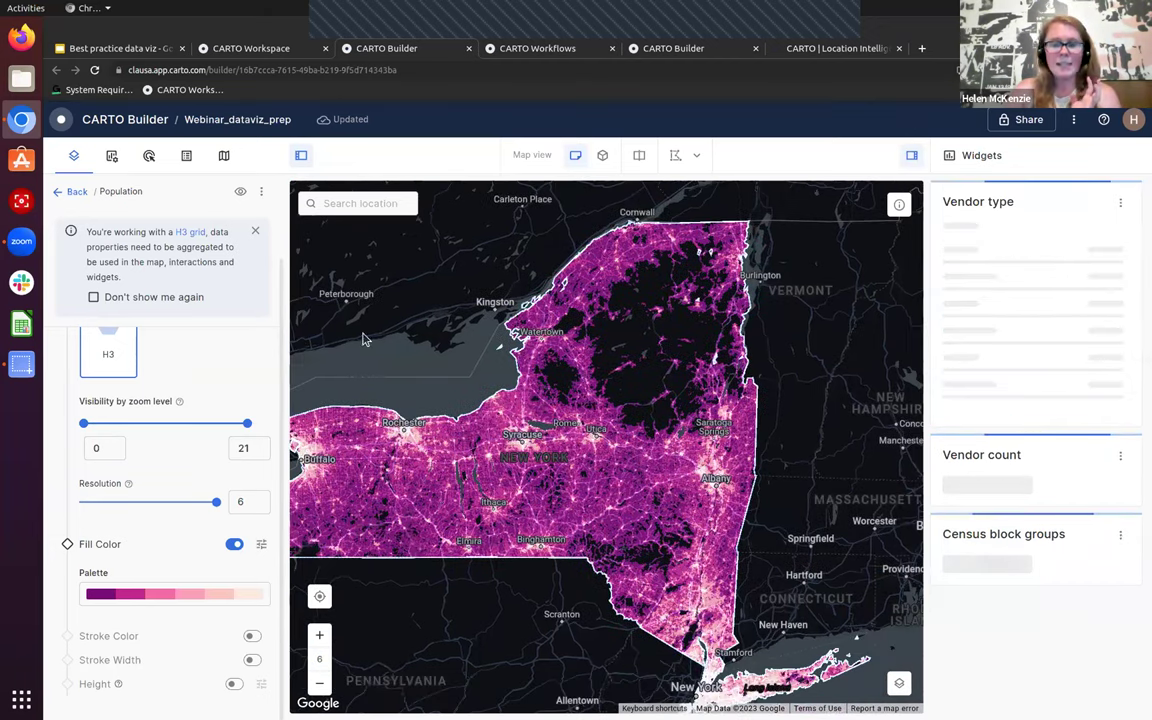
click(73, 192)
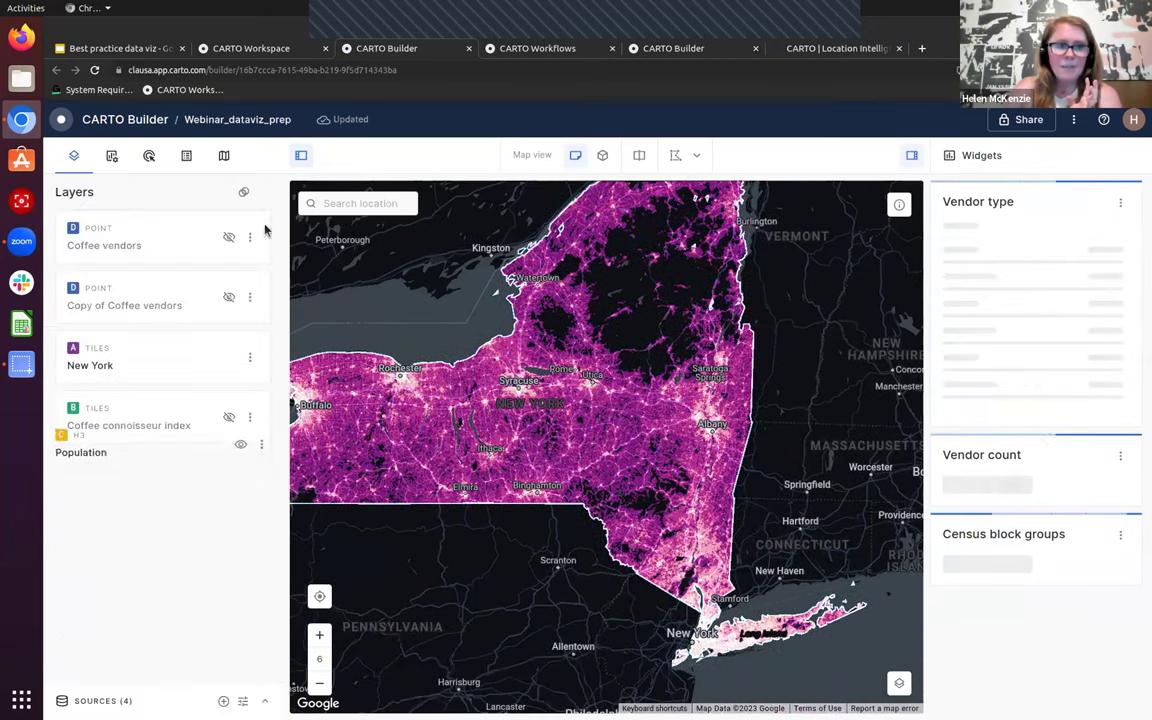
Switch the basemap from Google Maps to CARTO's Dark matter style
click(224, 157)
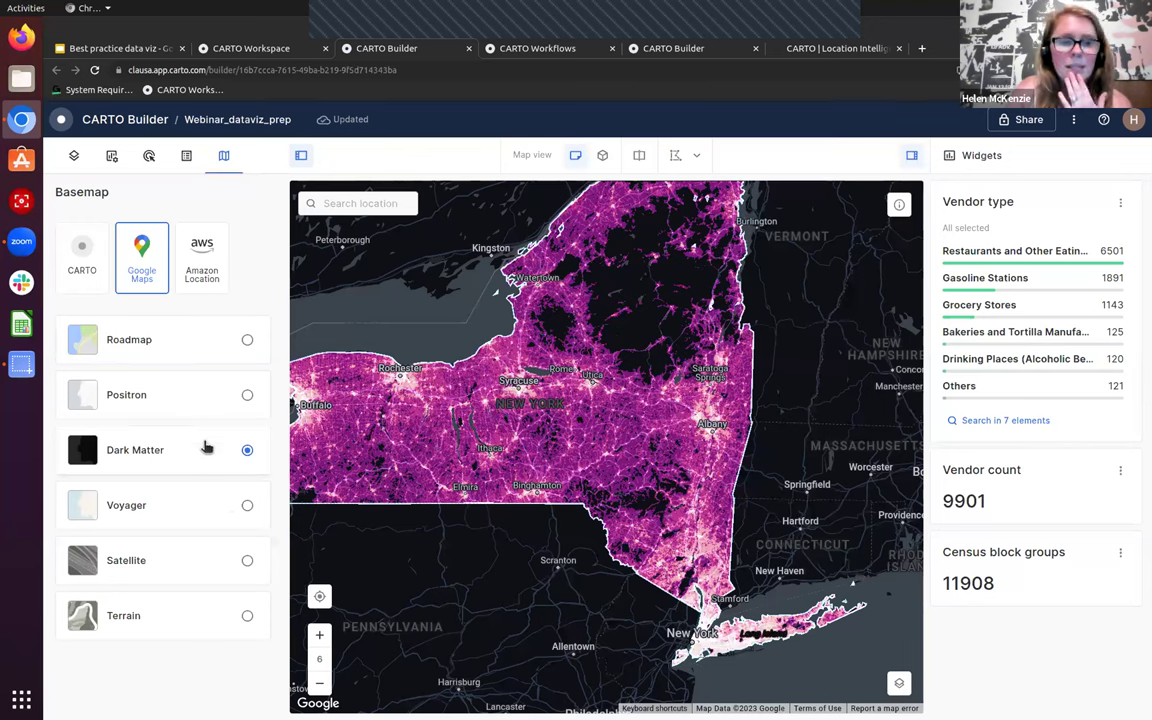
click(83, 262)
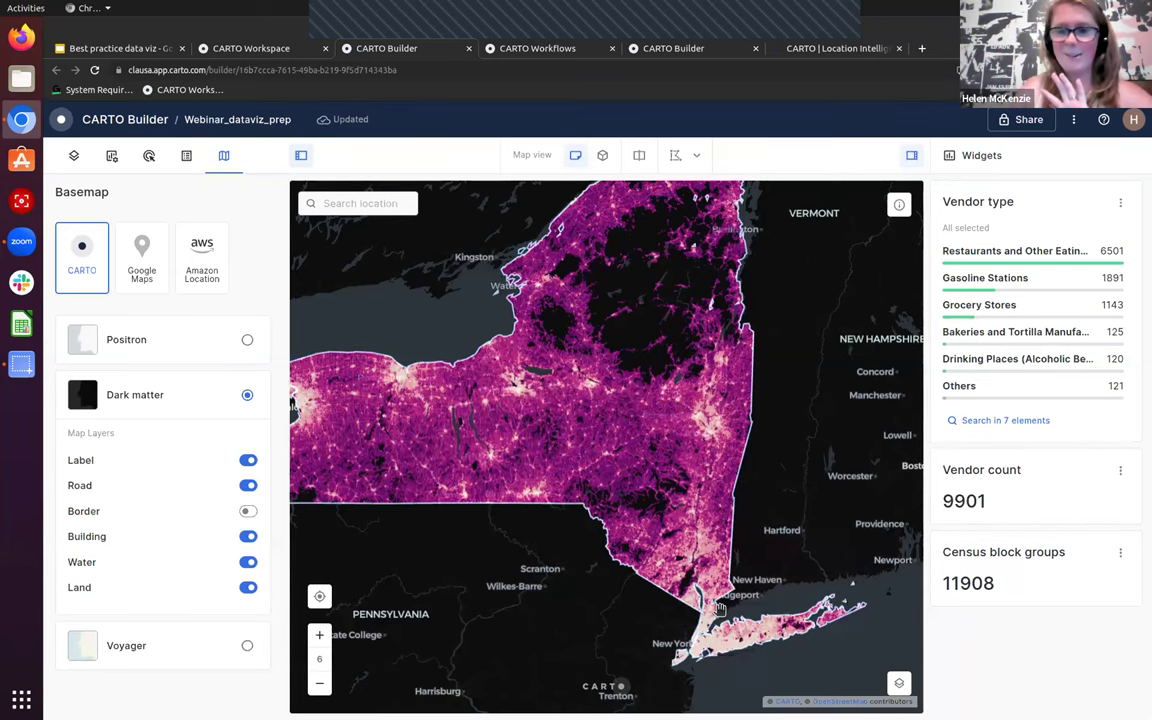
scroll(719, 609, up, 2)
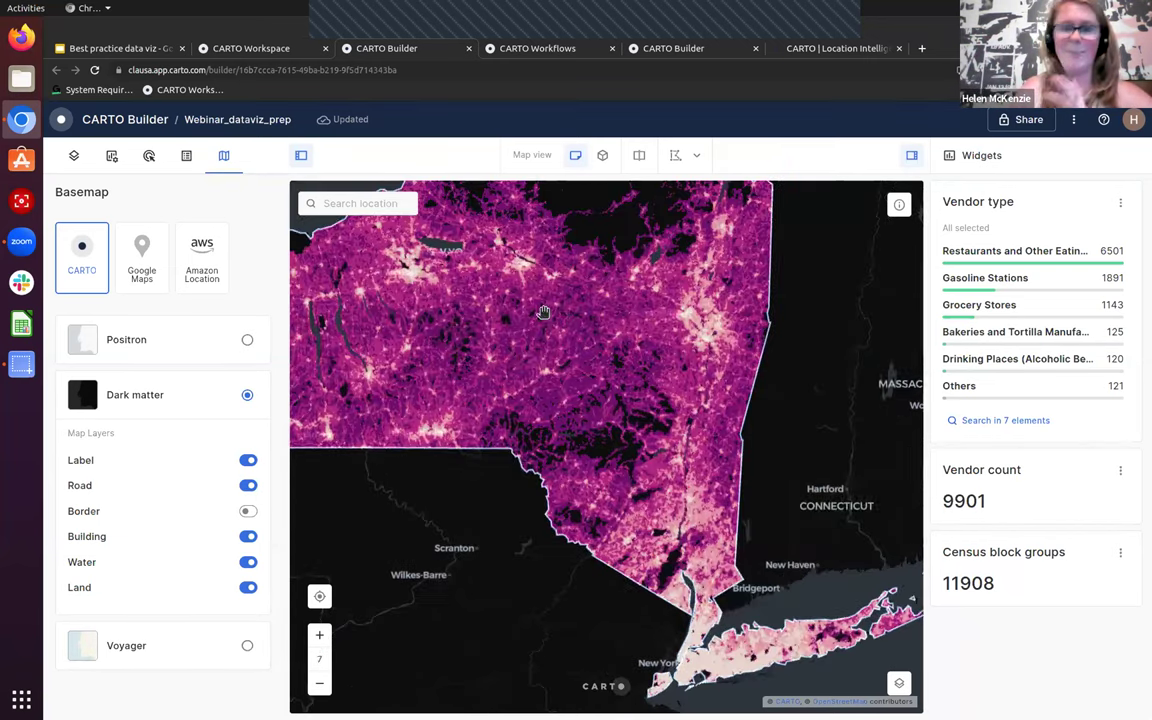
Switch the map to 3D view and enable height on the Population layer
click(602, 157)
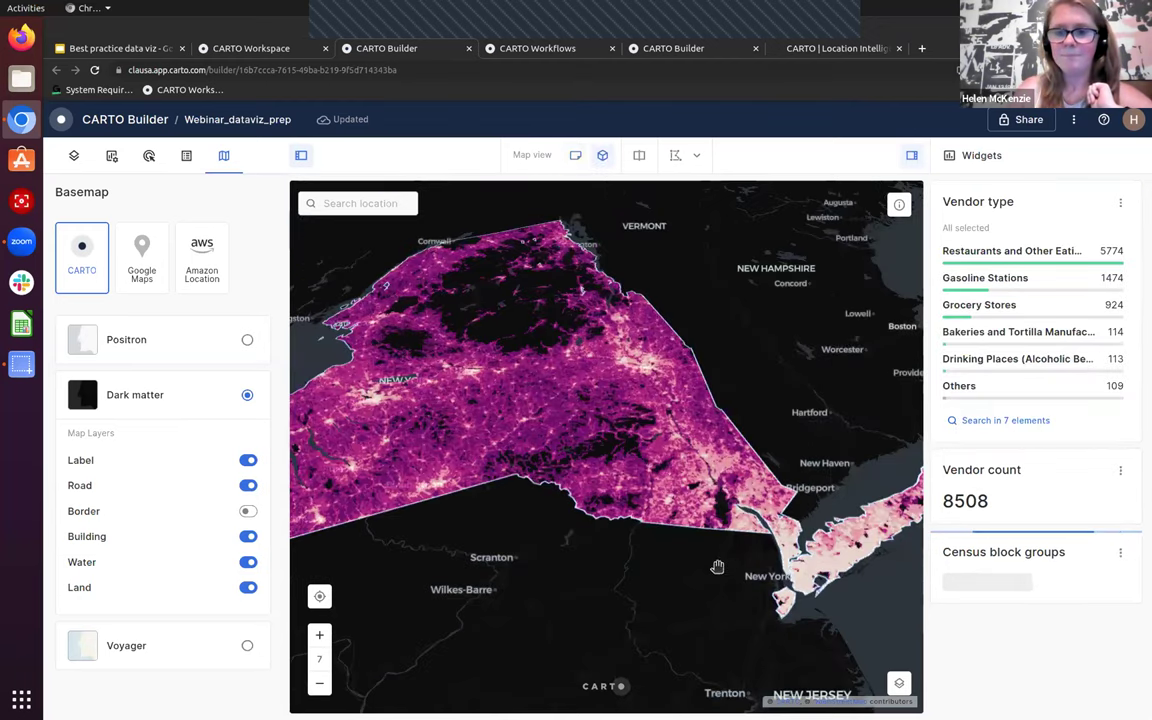
click(73, 155)
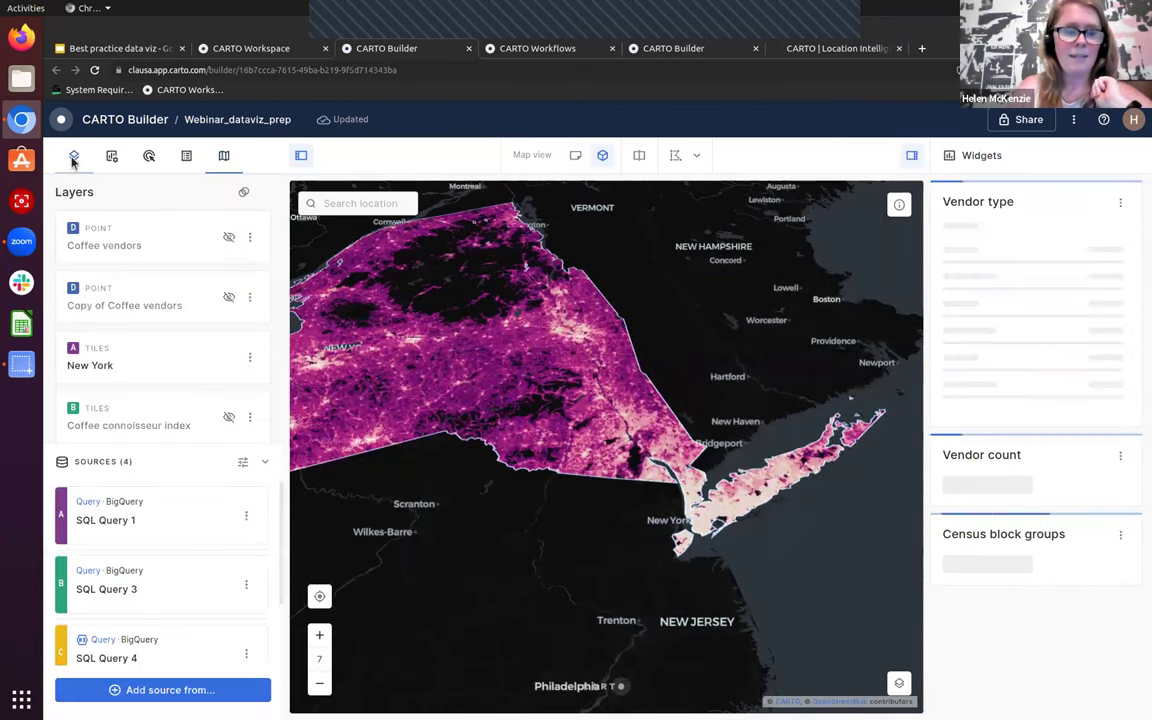
scroll(180, 400, down, 2)
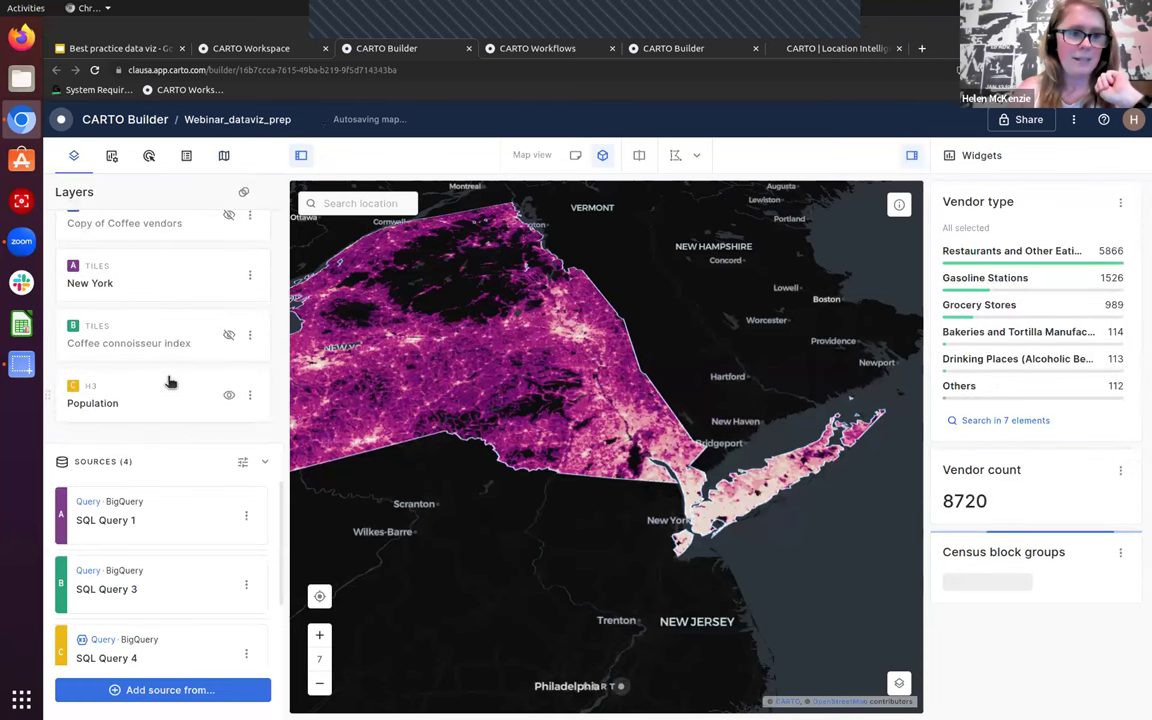
click(167, 383)
scroll(190, 450, down, 2)
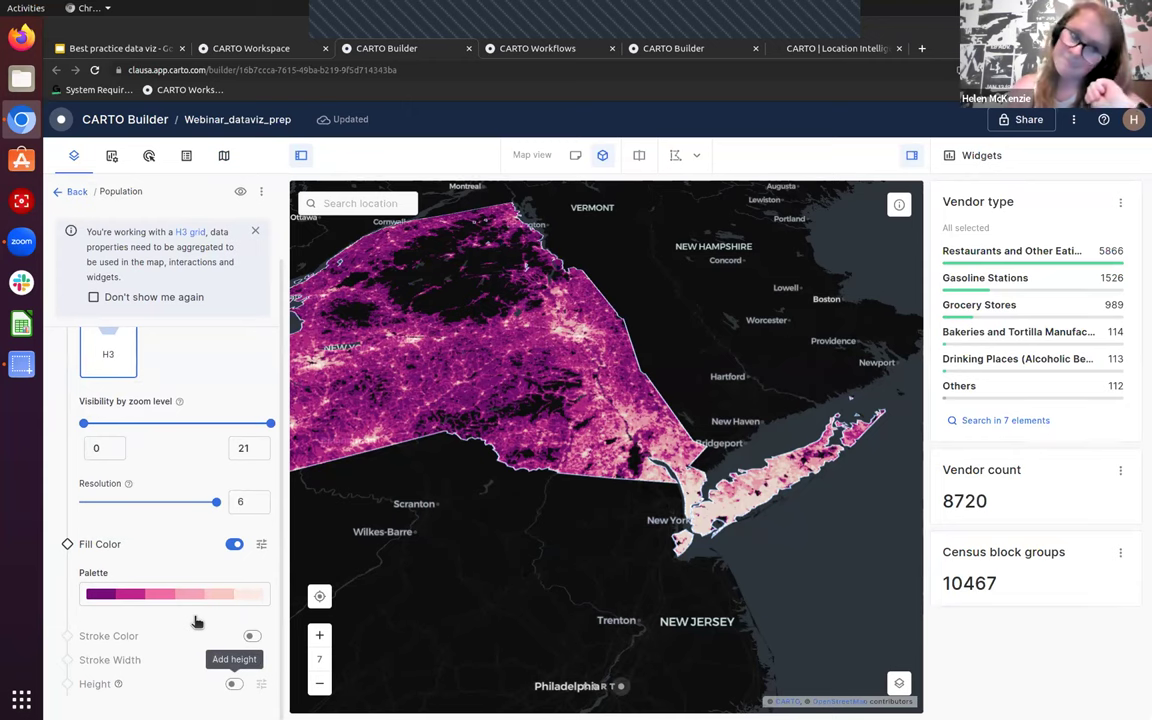
click(234, 684)
scroll(220, 630, down, 1)
click(261, 634)
scroll(198, 622, down, 3)
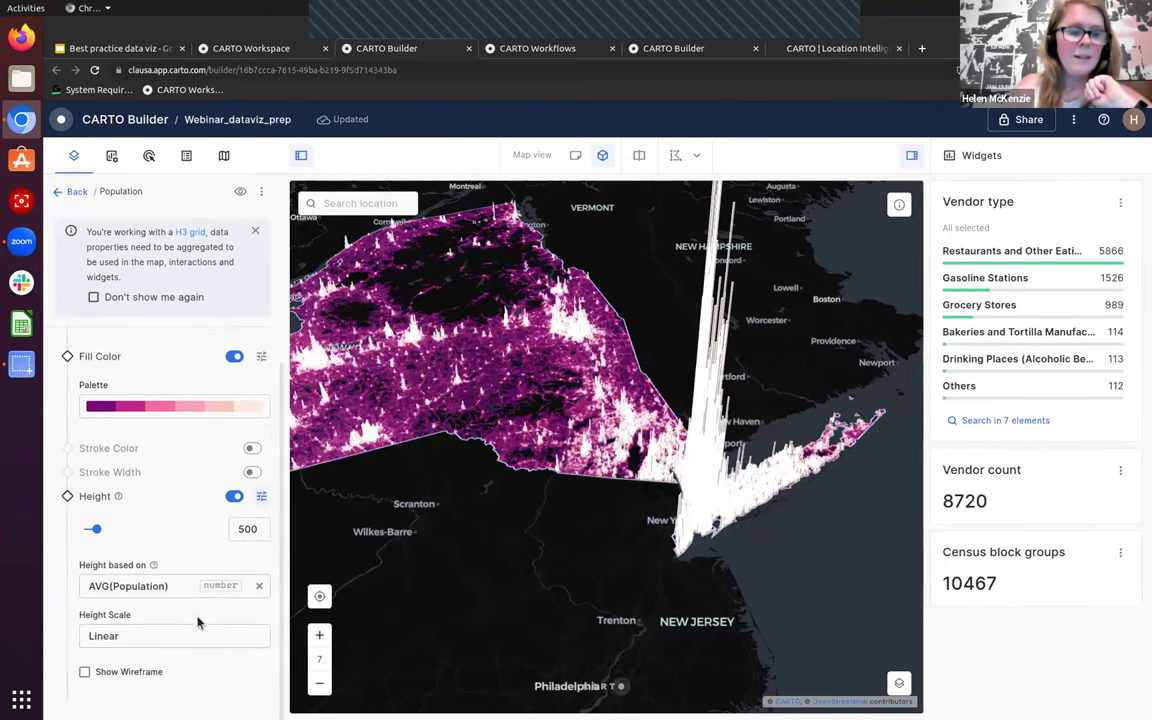
Review the Population height aggregation options, keep AVG(Population), and set the layer's height value to about 628
click(170, 588)
mouse_move(150, 650)
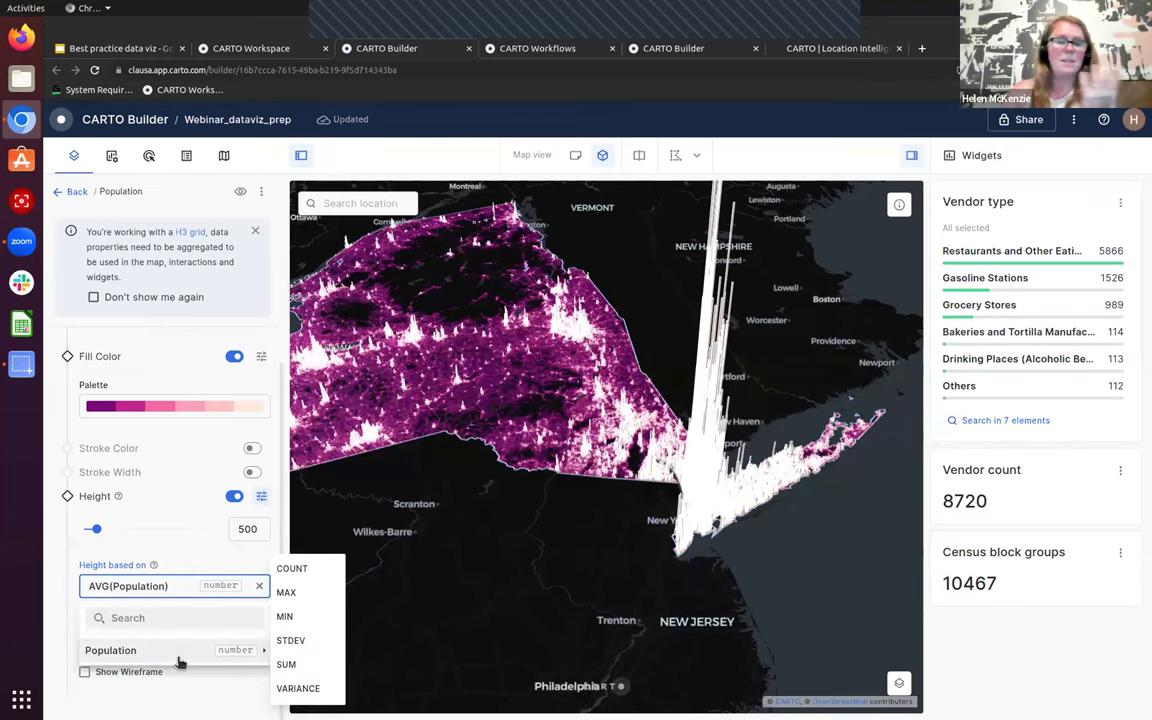
click(168, 530)
mouse_move(100, 535)
mouse_down()
mouse_move(165, 535)
mouse_move(100, 530)
mouse_up()
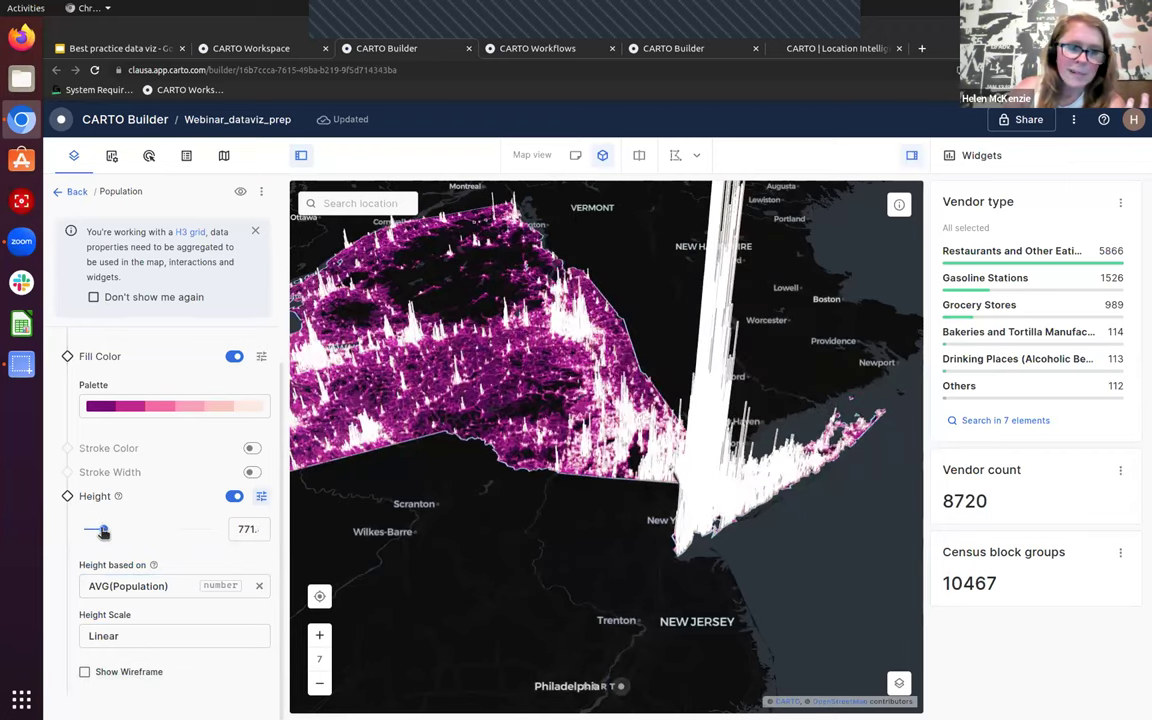
drag(500, 460, 553, 513)
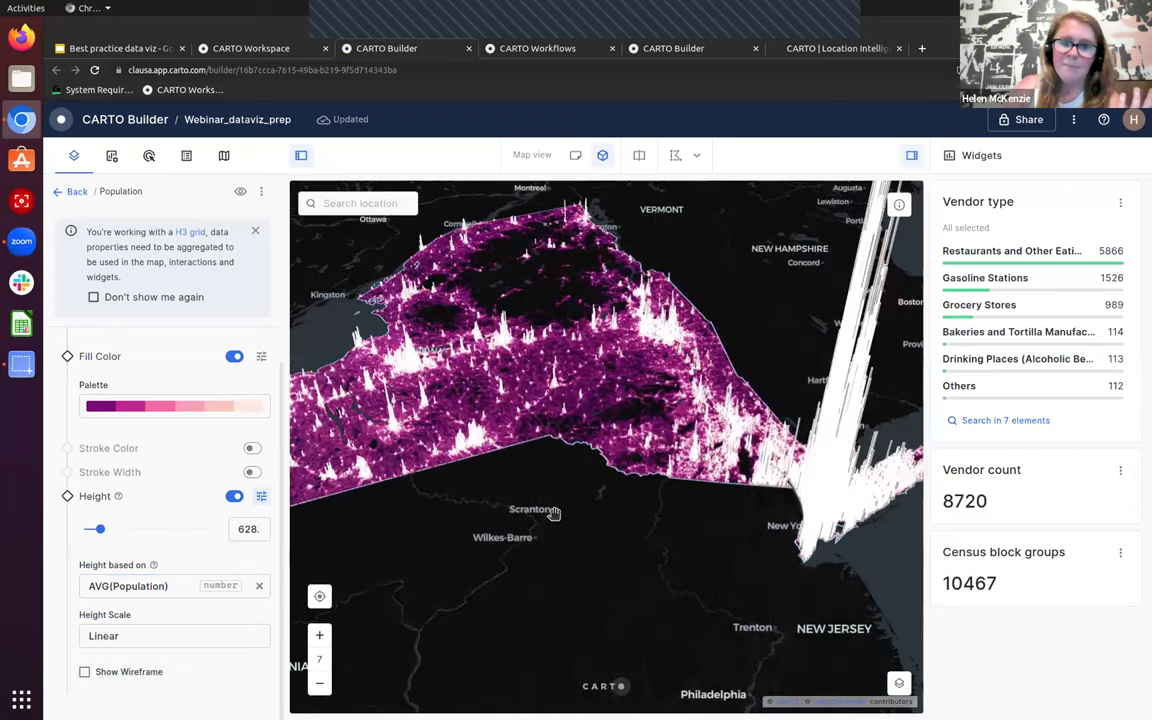
scroll(553, 513, down, 2)
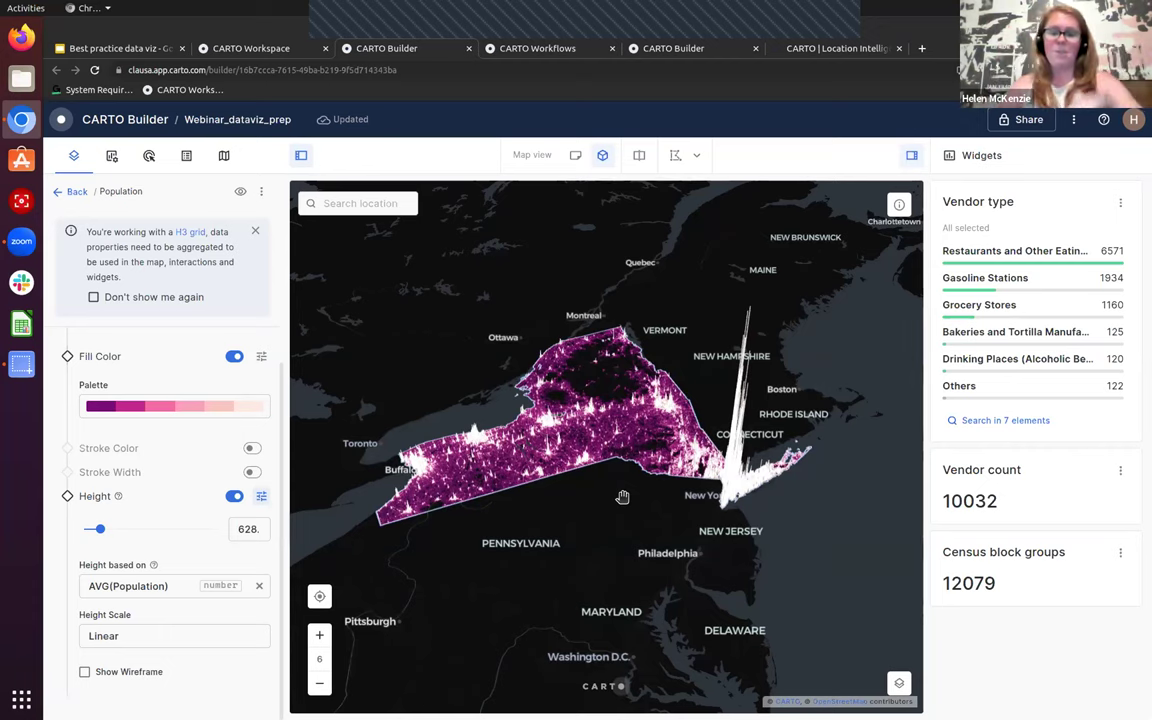
Examine the 3D population heights across New York State from several viewpoints, especially around New York City, and return to the layer list
scroll(550, 430, up, 5)
drag(474, 462, 533, 427)
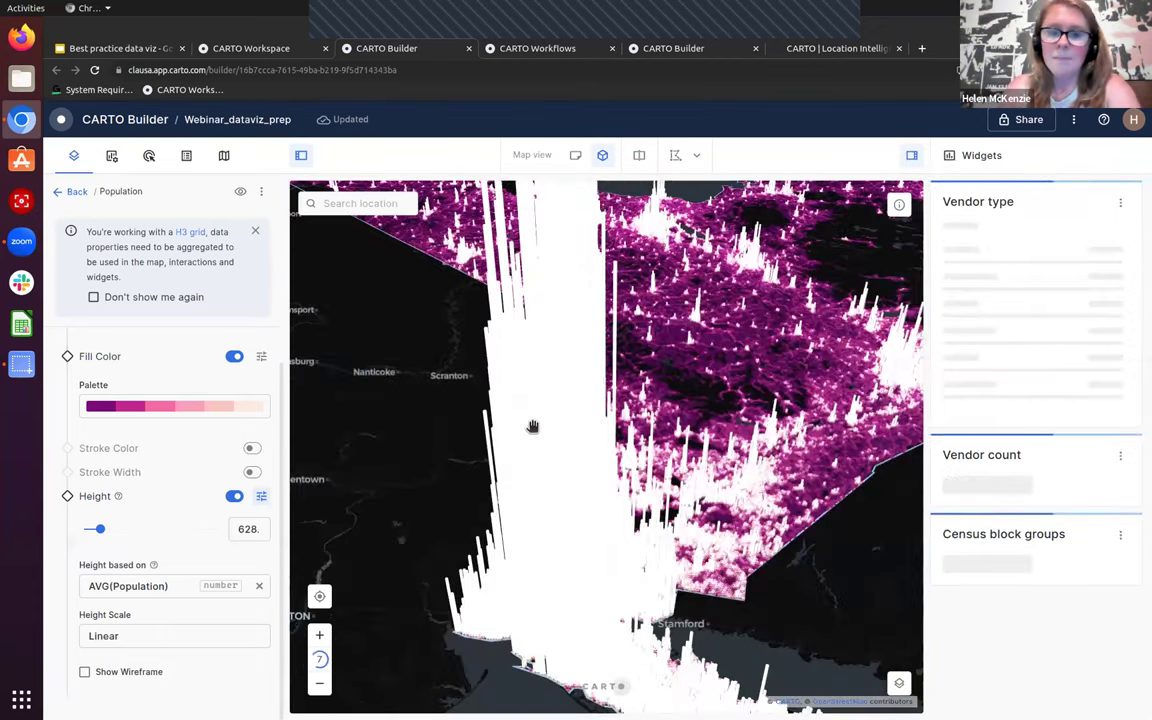
scroll(533, 427, down, 5)
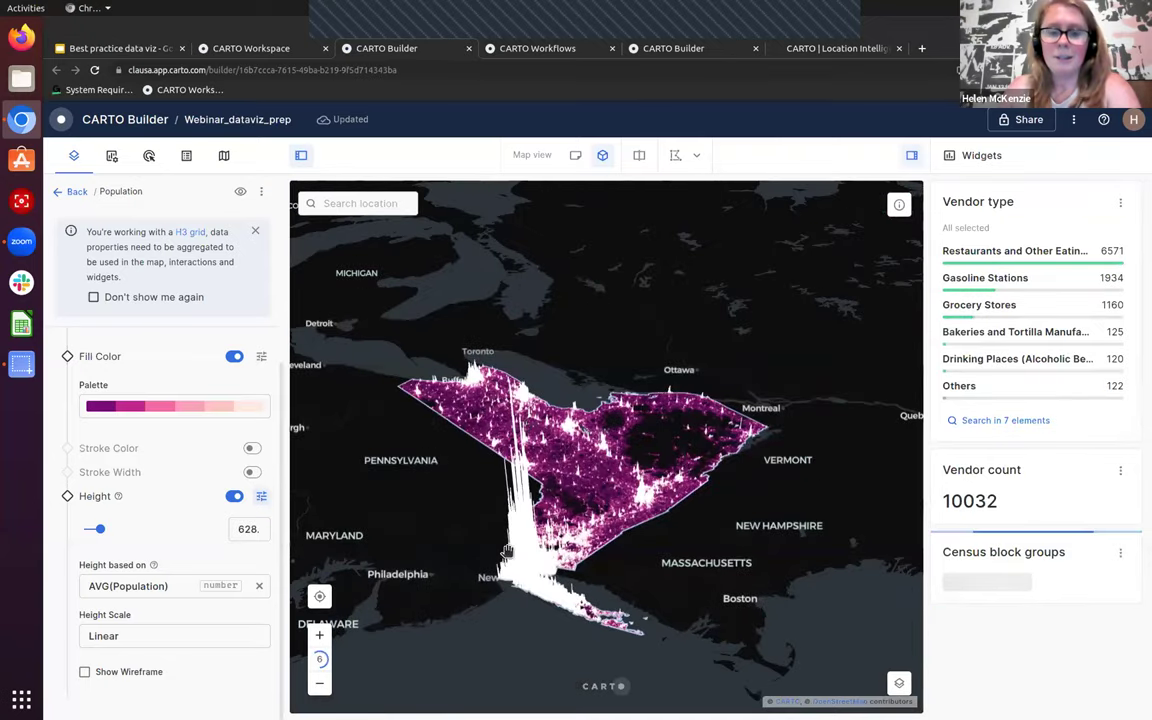
scroll(507, 551, up, 5)
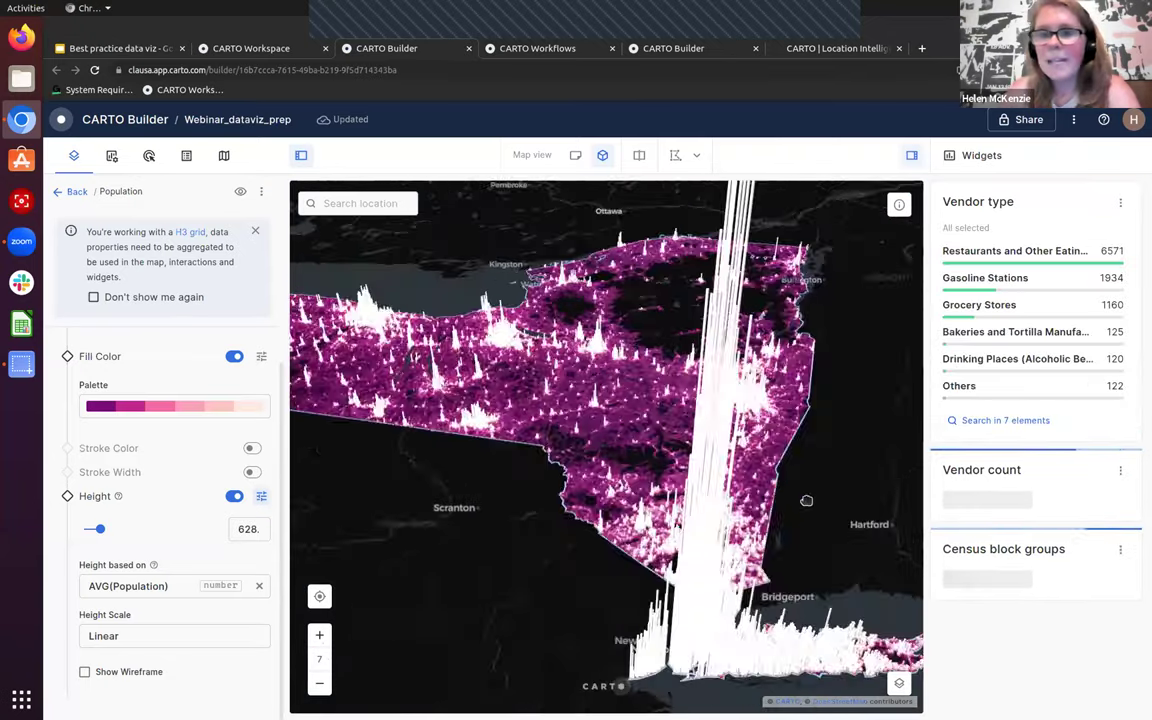
scroll(806, 500, down, 3)
scroll(783, 510, down, 2)
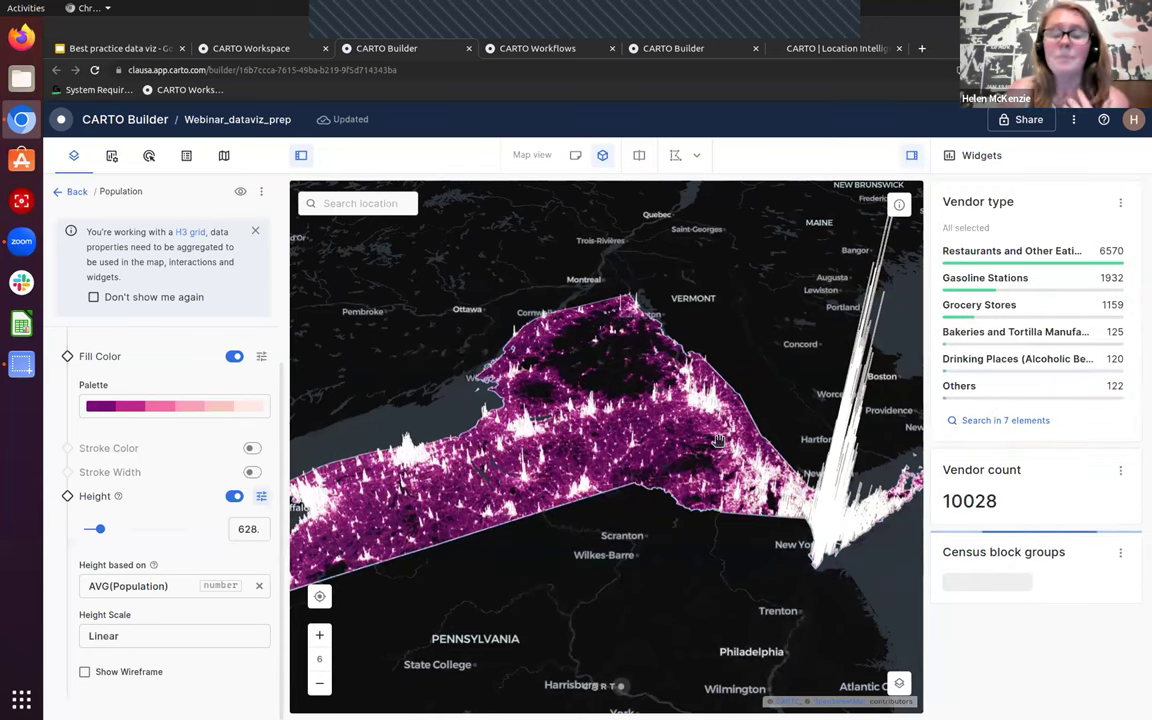
scroll(717, 440, down, 2)
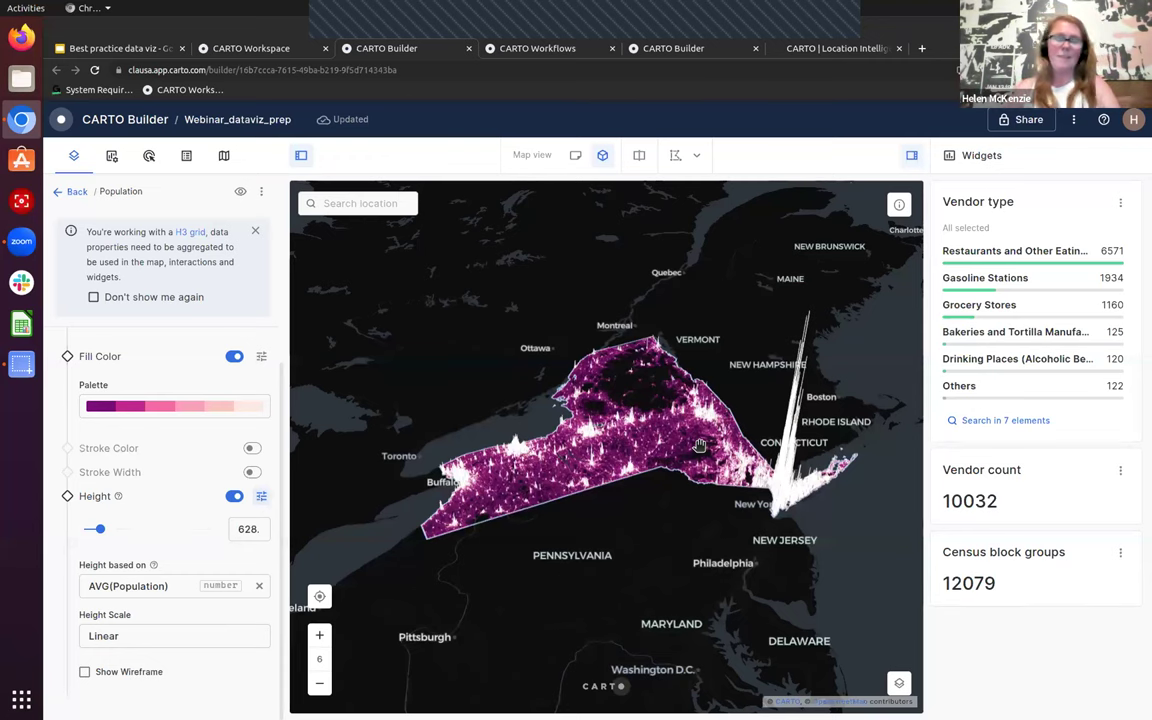
click(74, 192)
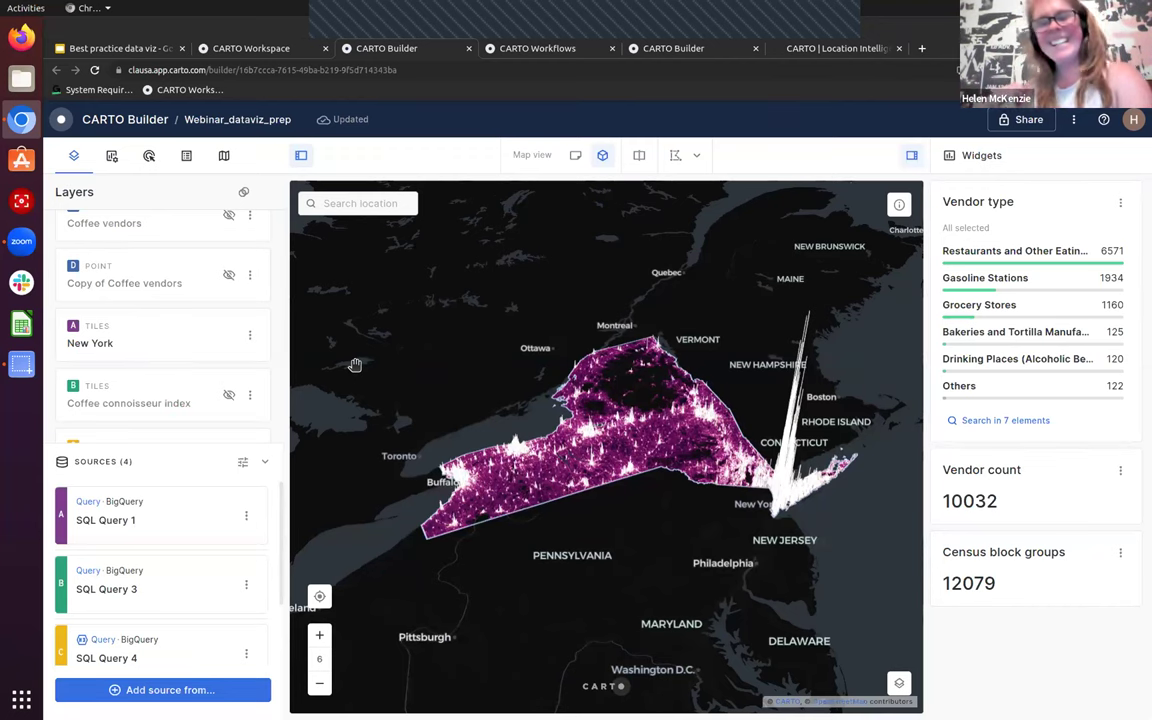
Check the slide with the coffee merchant map request in Google Slides and return to the map in CARTO Builder
right_click(350, 160)
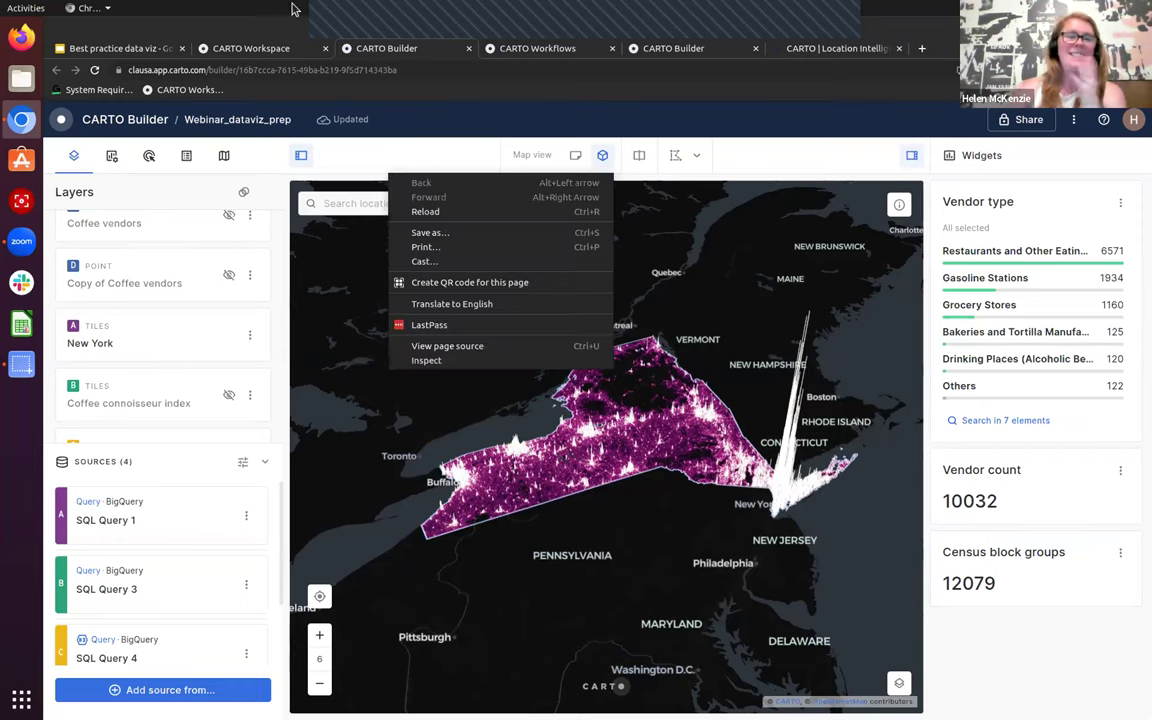
click(117, 54)
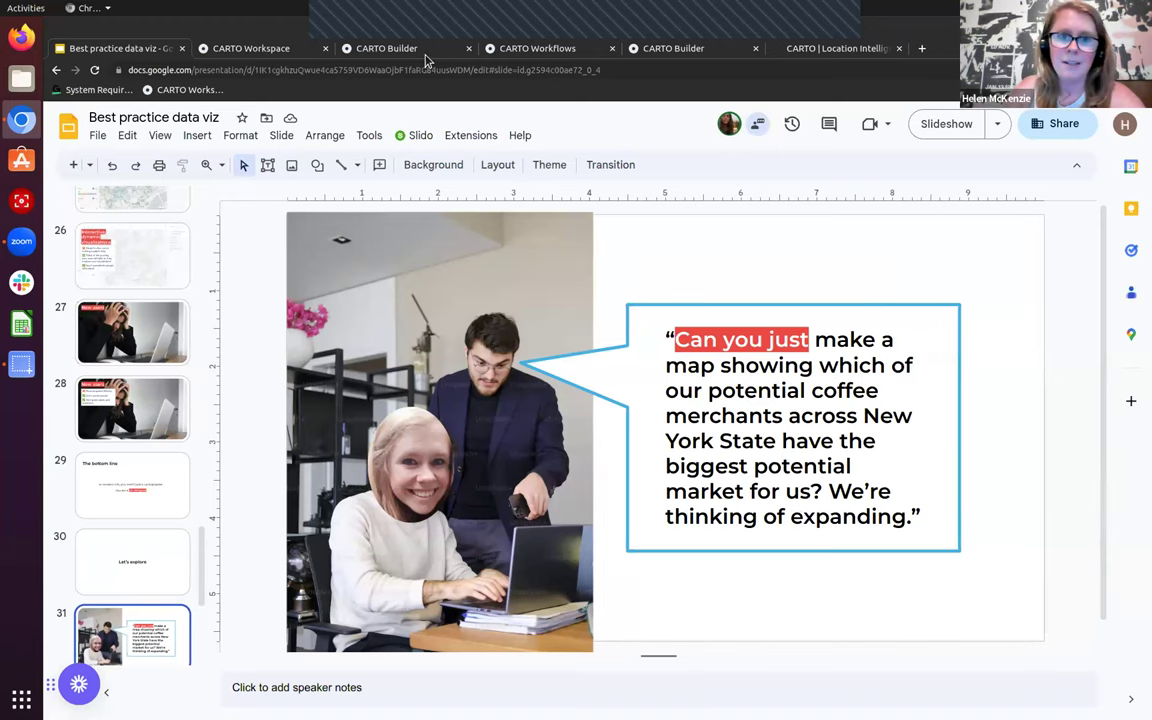
key(super)
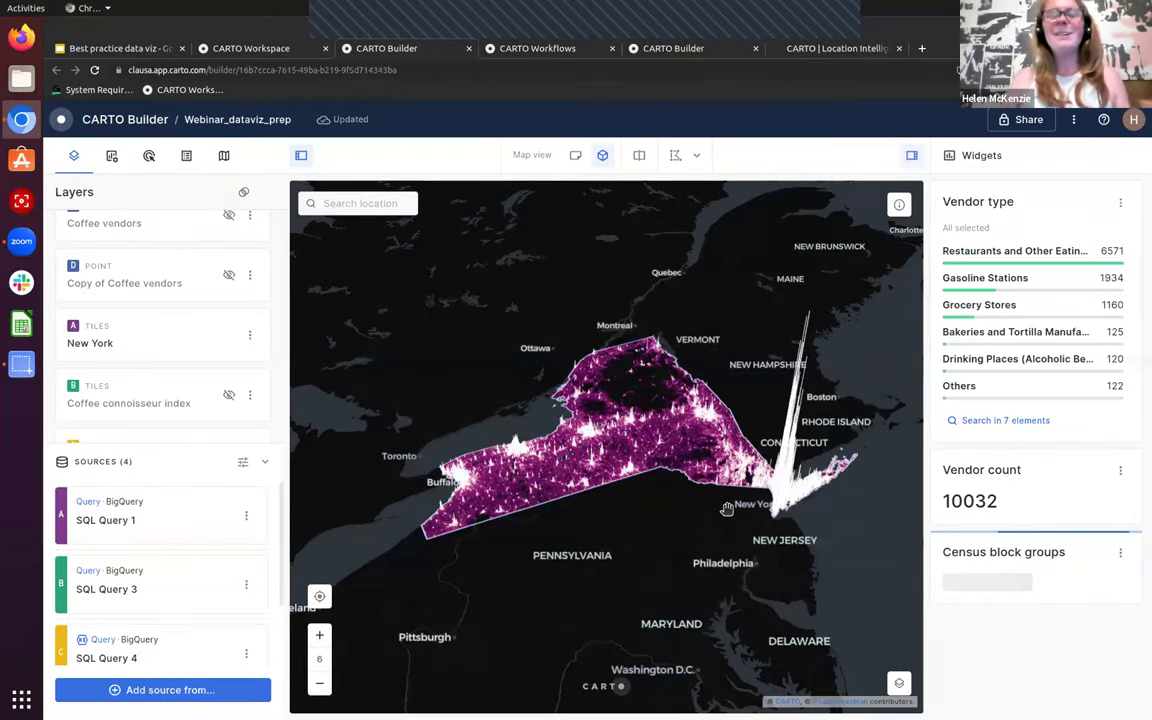
Collapse the sources list, hide the Population layer, and display the Coffee vendors and Copy of Coffee vendors layers
click(267, 461)
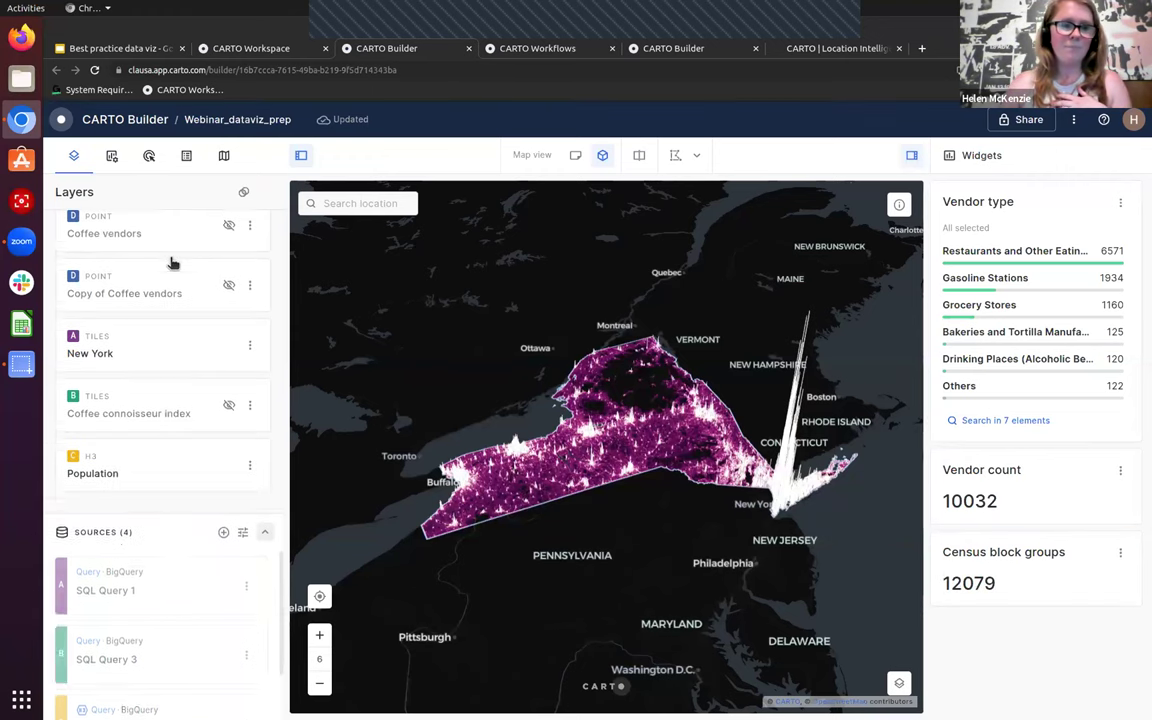
click(229, 477)
scroll(762, 507, up, 2)
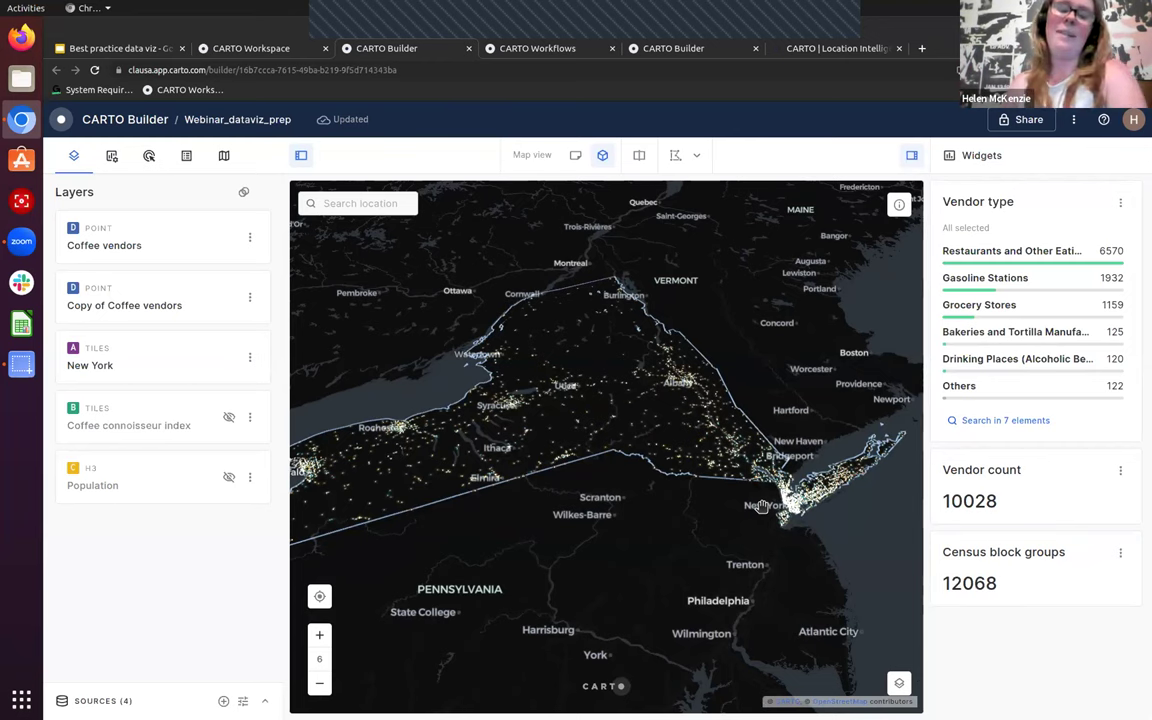
Display the Coffee connoisseur index and Population layers one at a time beneath the vendor points, hiding each again
click(228, 418)
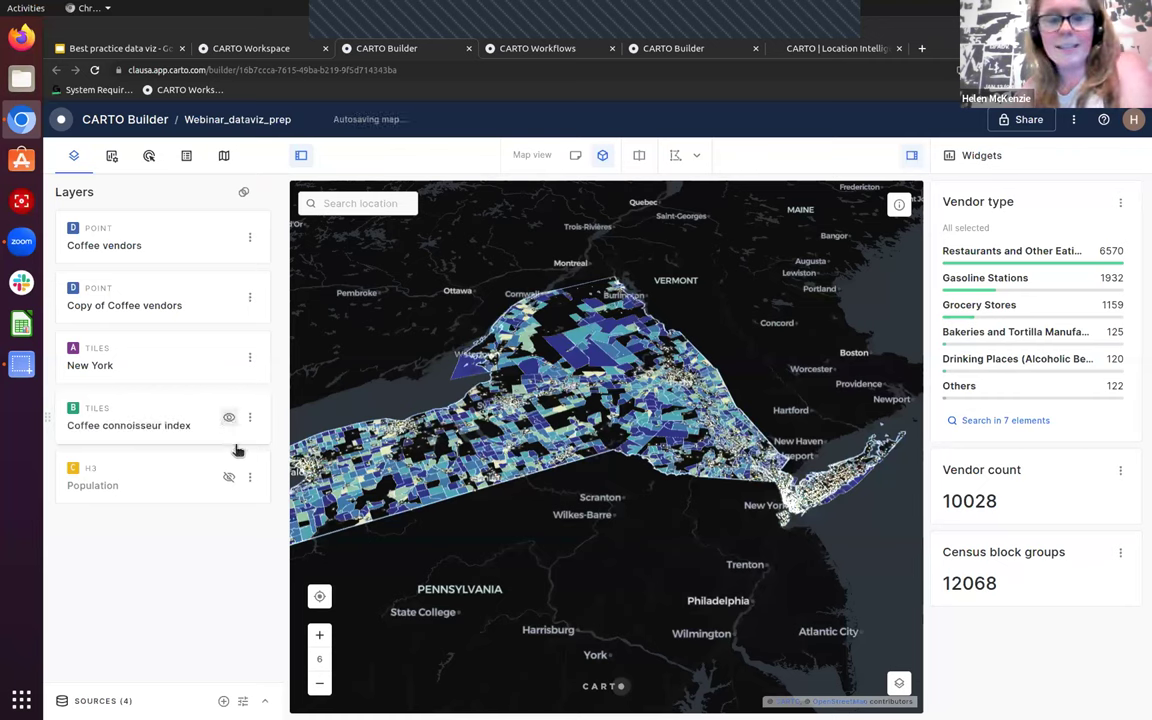
click(228, 418)
click(228, 478)
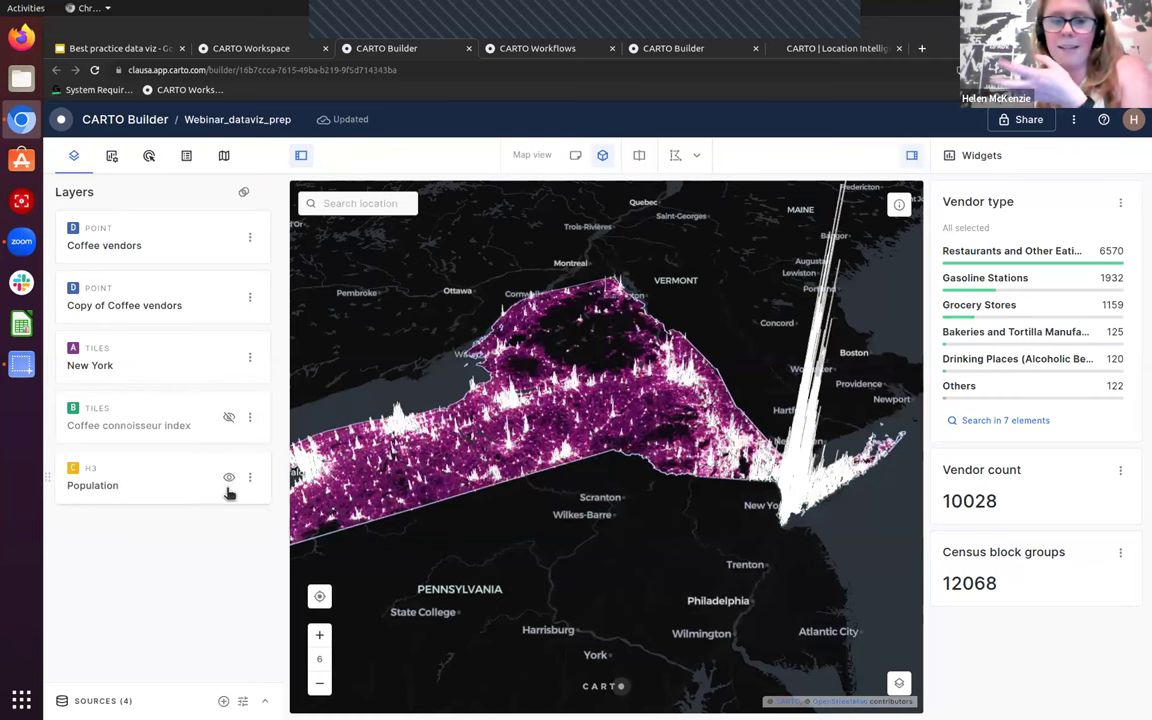
click(229, 478)
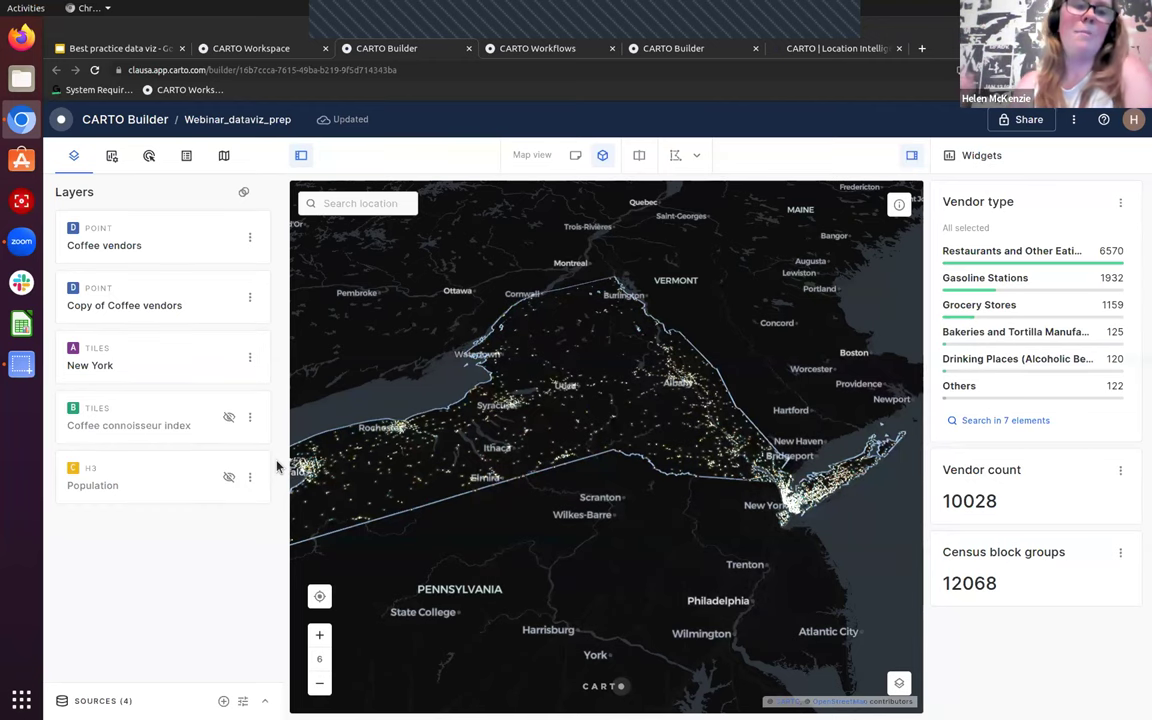
Switch to the Best practice data viz presentation in Google Slides and open the Data enrichment slide
click(104, 47)
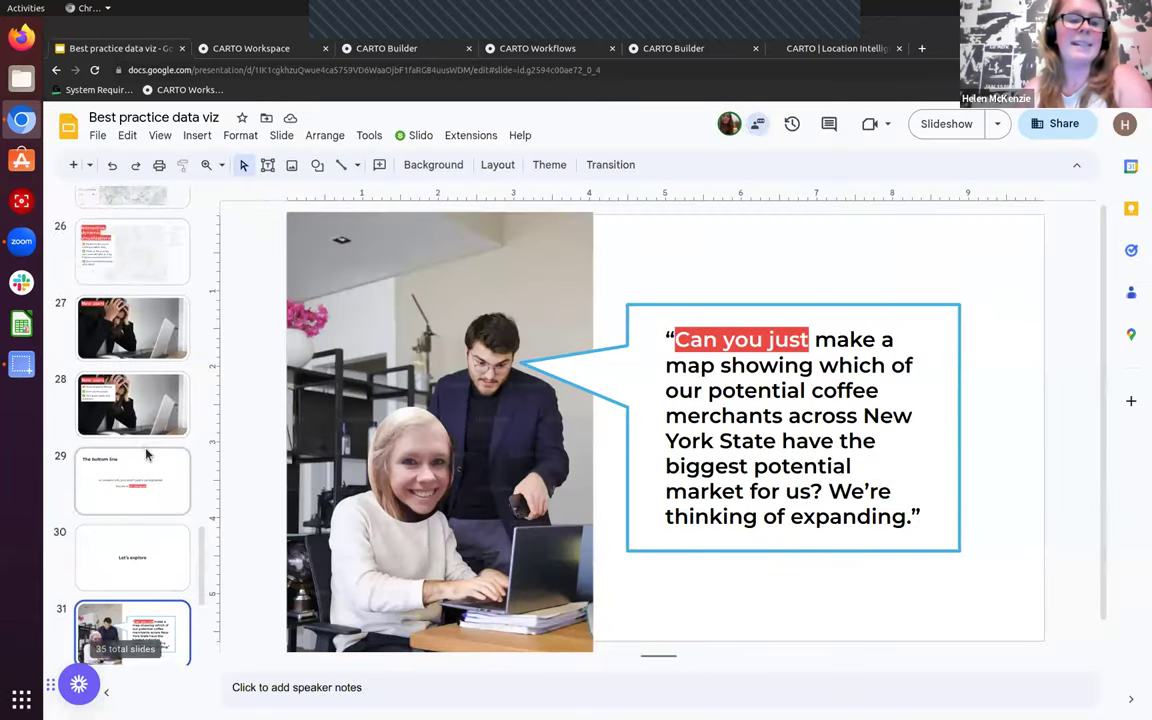
scroll(146, 452, down, 3)
click(155, 567)
scroll(160, 520, down, 2)
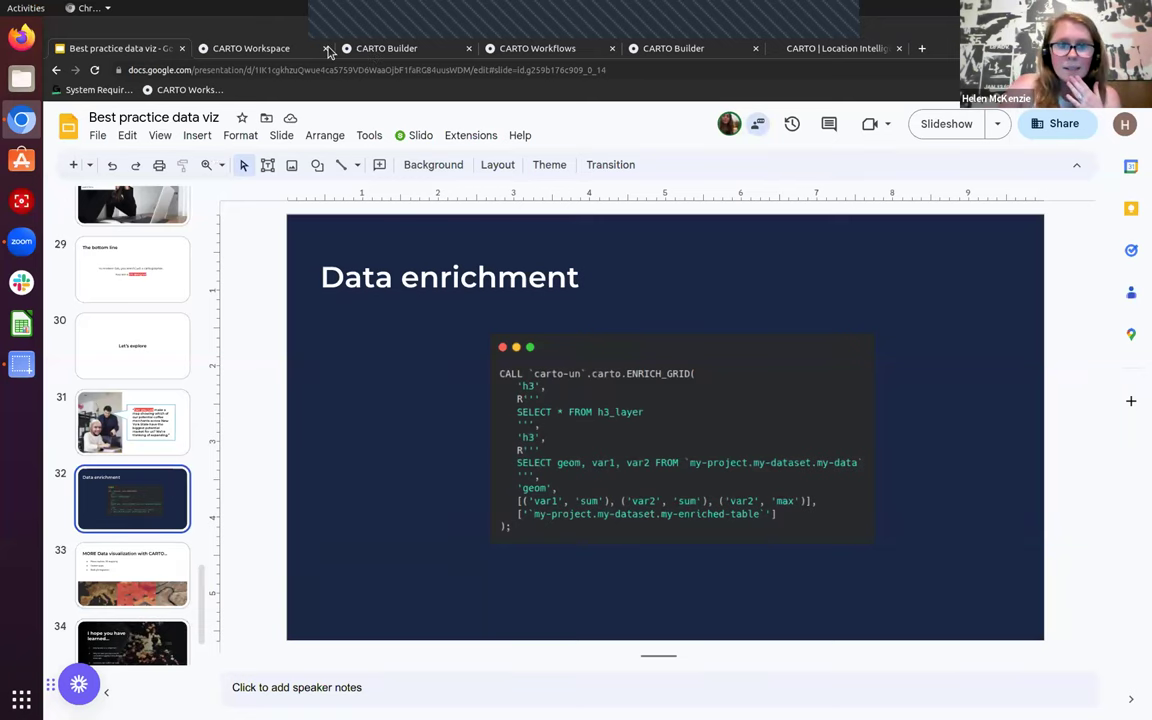
Switch back to the Webinar_dataviz_prep map in CARTO Builder with the browser window maximized
drag(231, 24, 378, 130)
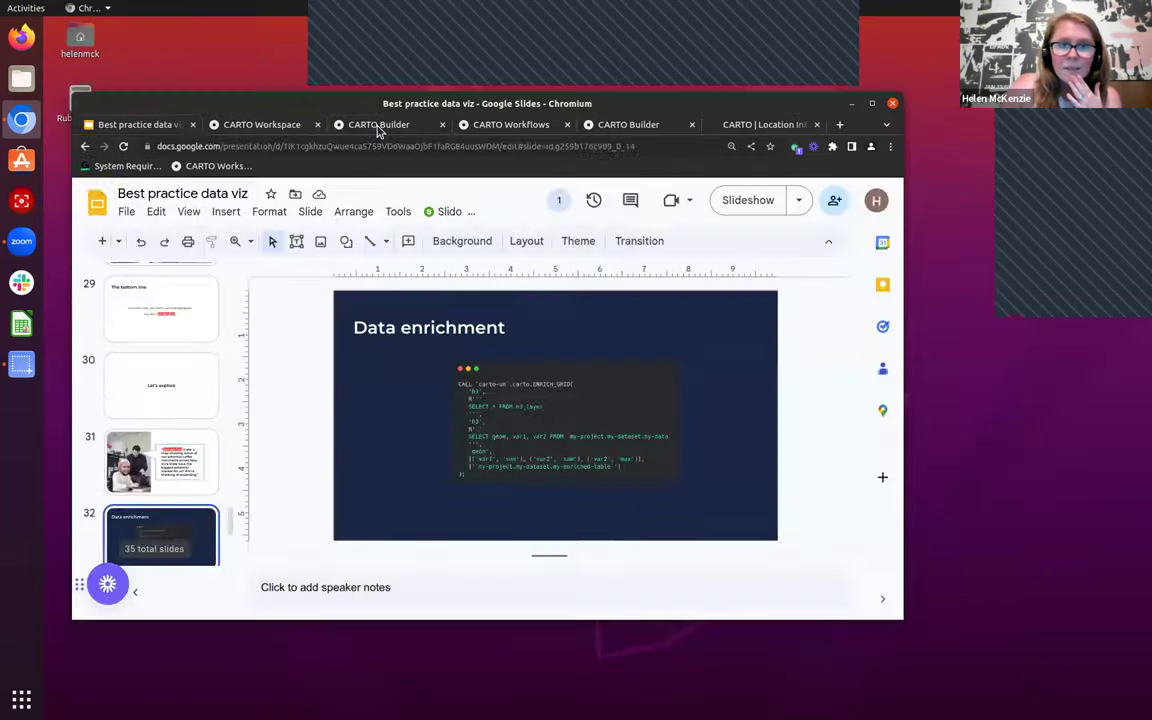
click(378, 124)
double_click(390, 103)
Compare the Population and Coffee connoisseur index layers near New York State's southern border, leaving the index shown and Population hidden
scroll(581, 473, up, 5)
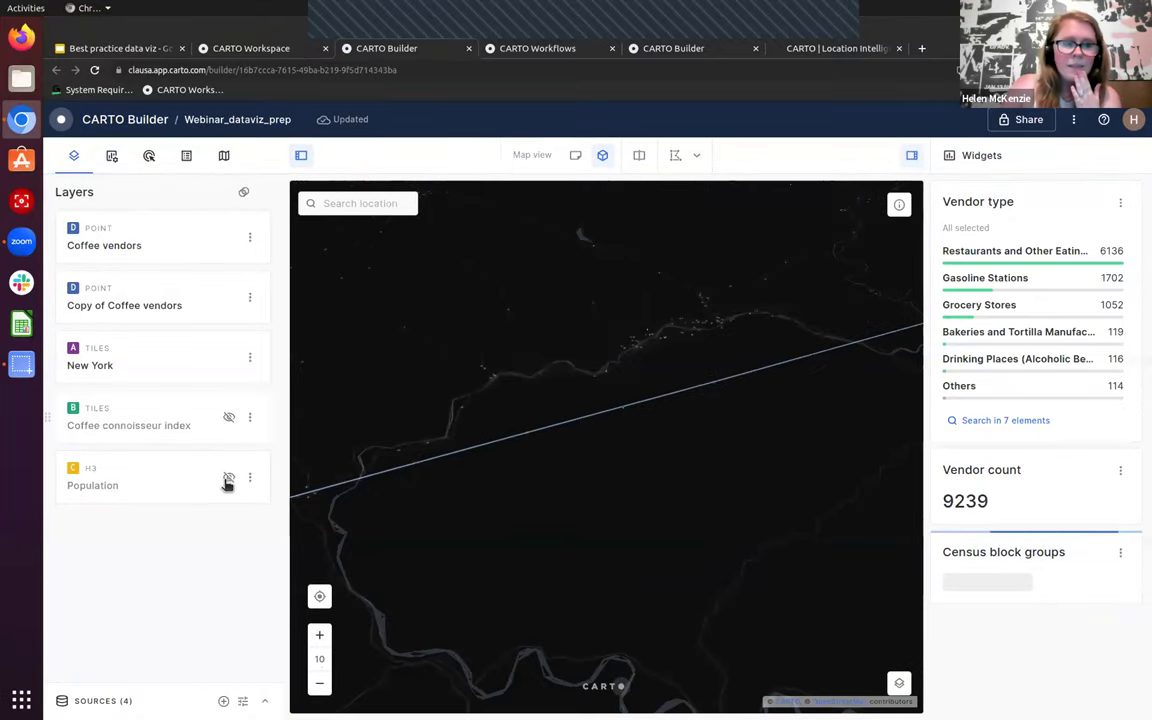
click(228, 478)
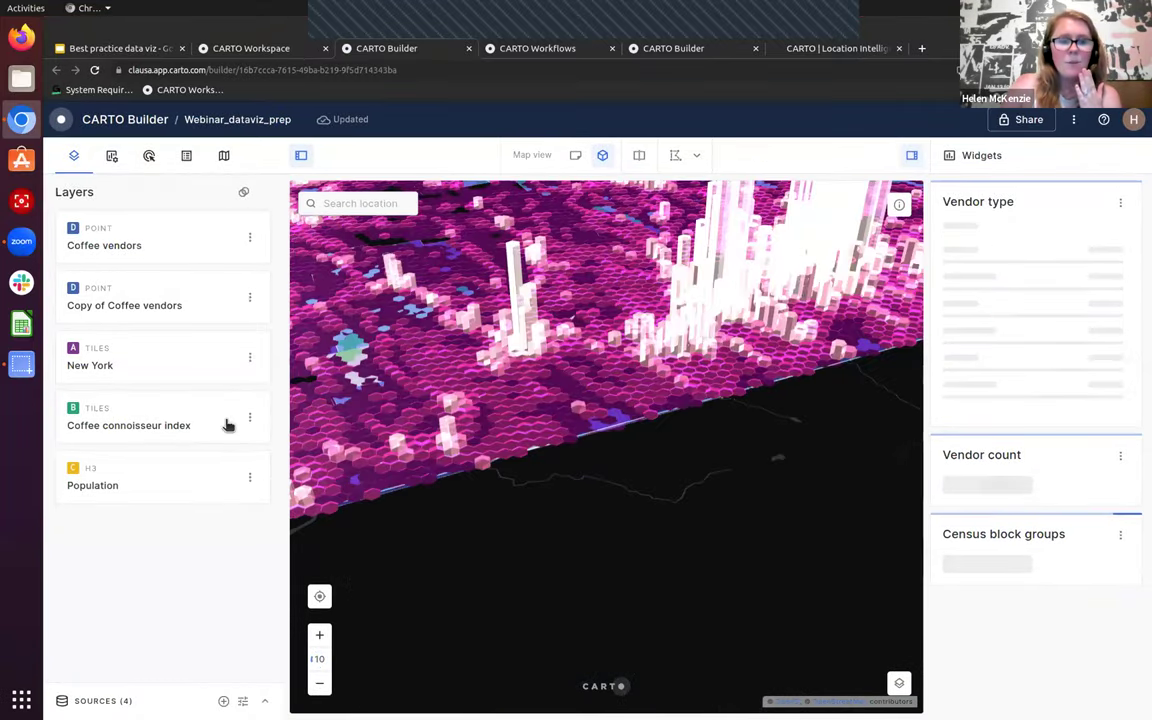
click(228, 417)
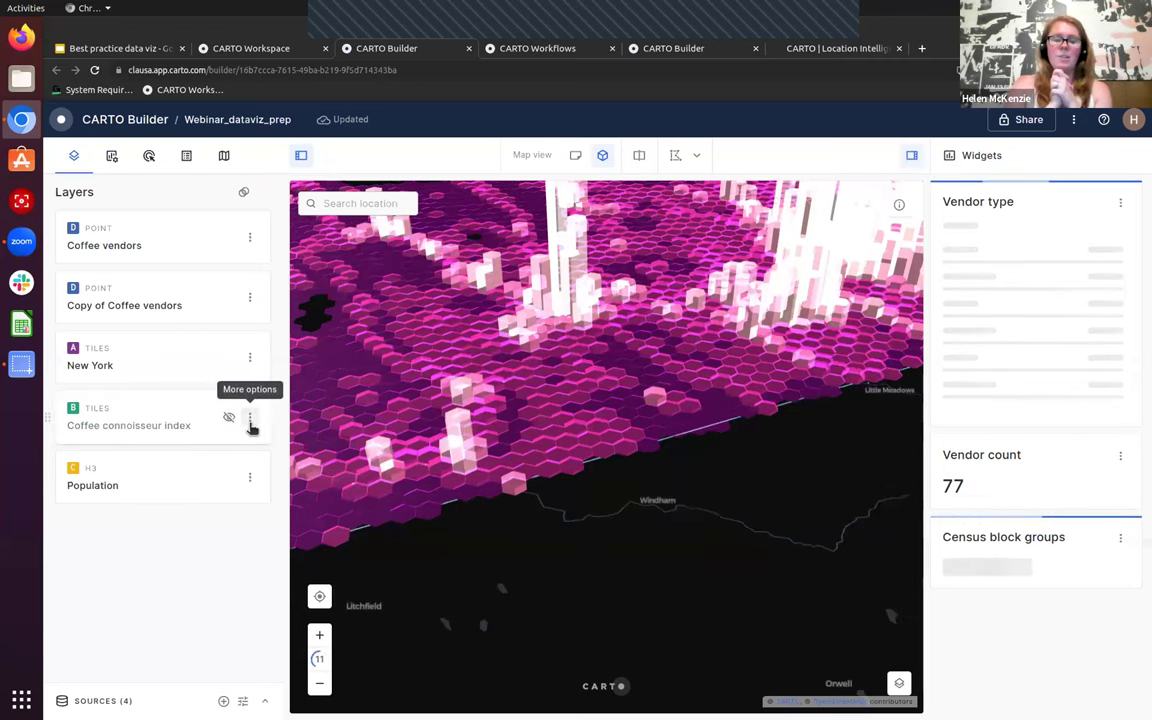
click(228, 417)
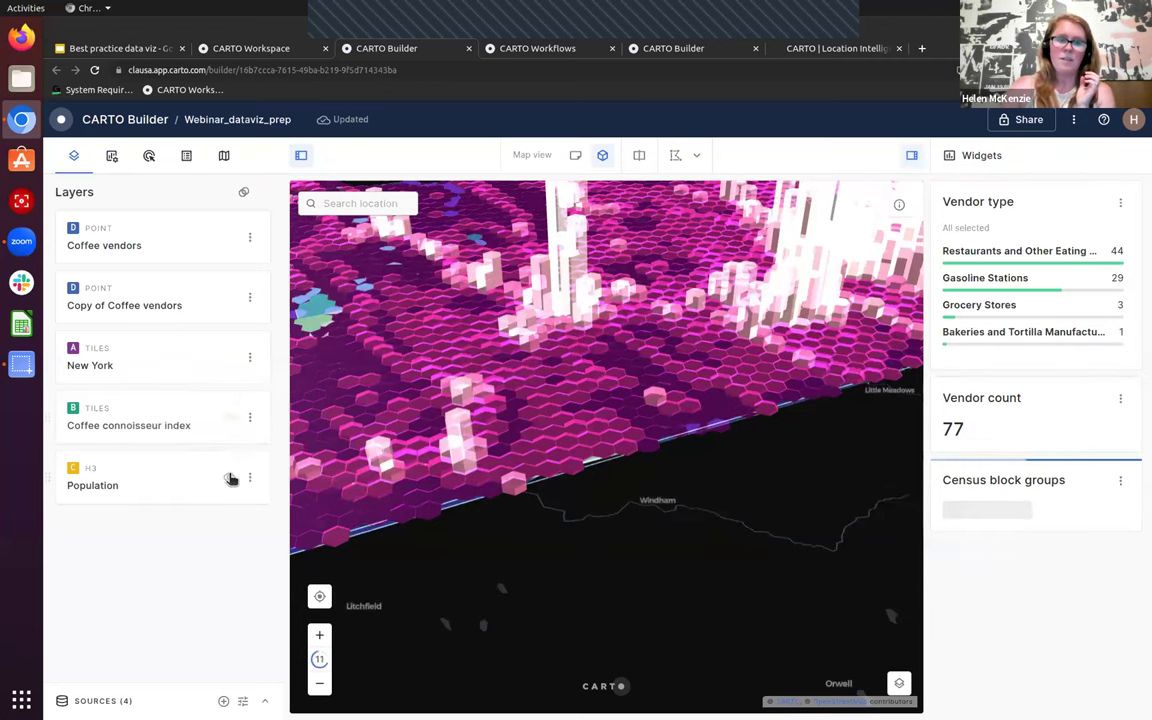
click(228, 478)
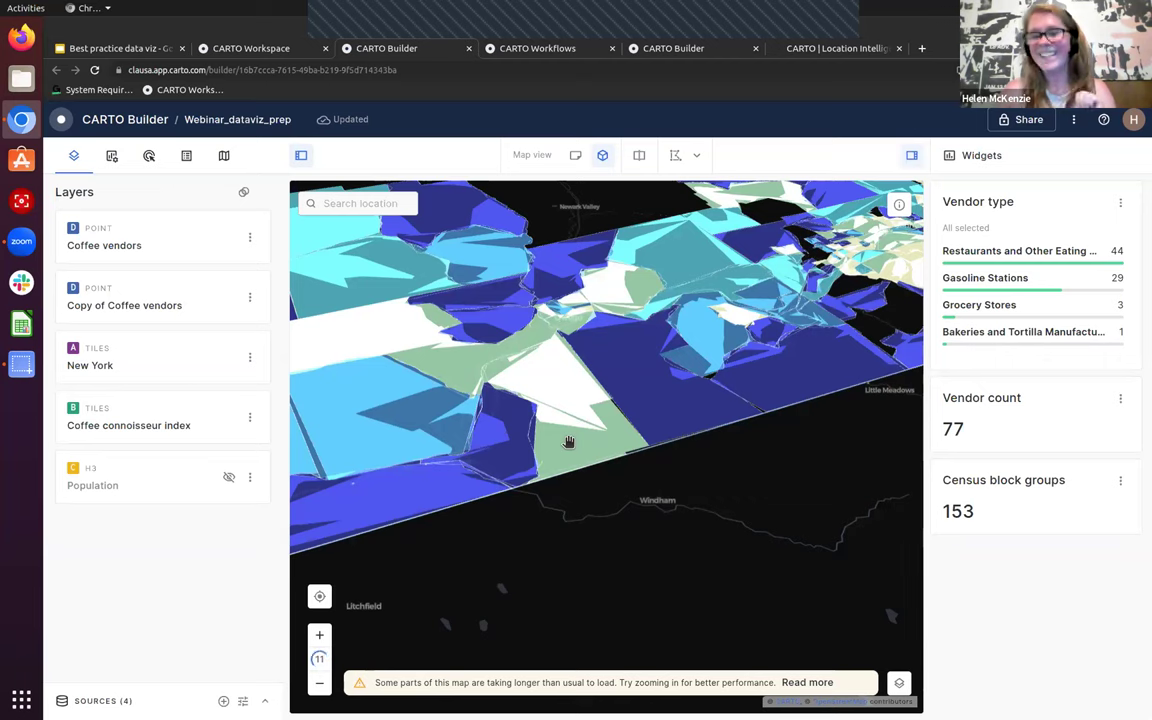
scroll(568, 441, down, 3)
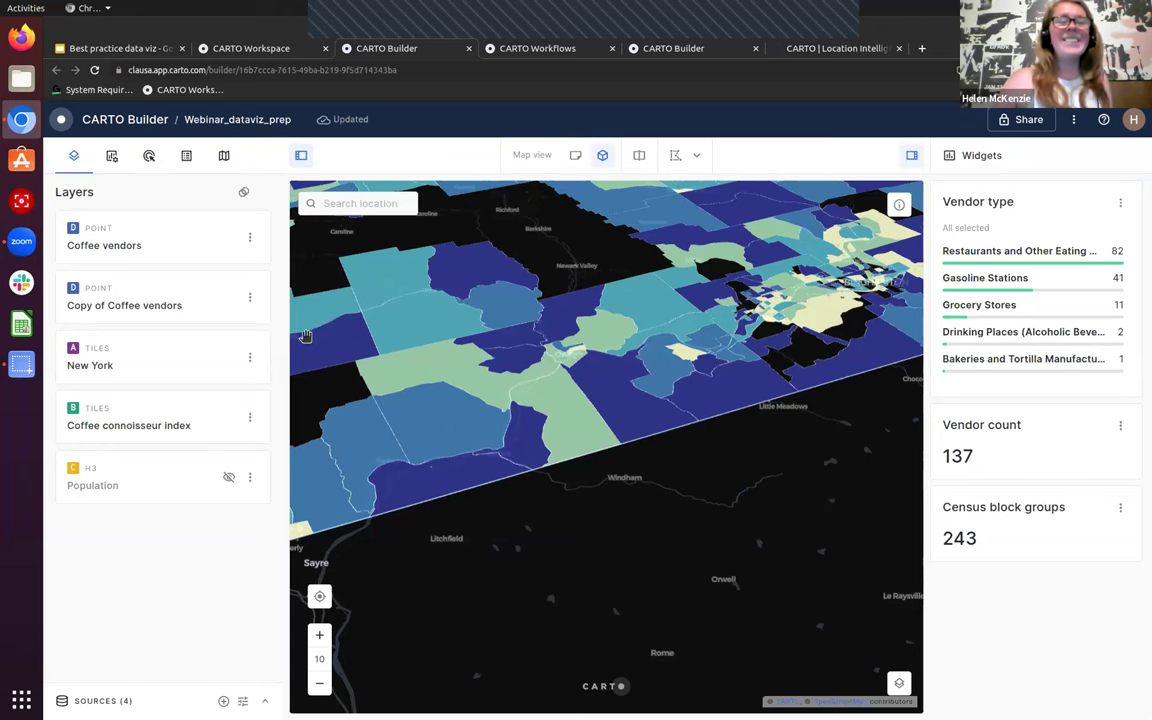
Revisit the Data enrichment slide, and switch to the Dataviz_webinar workflow in CARTO Workflows with the browser window maximized
click(112, 47)
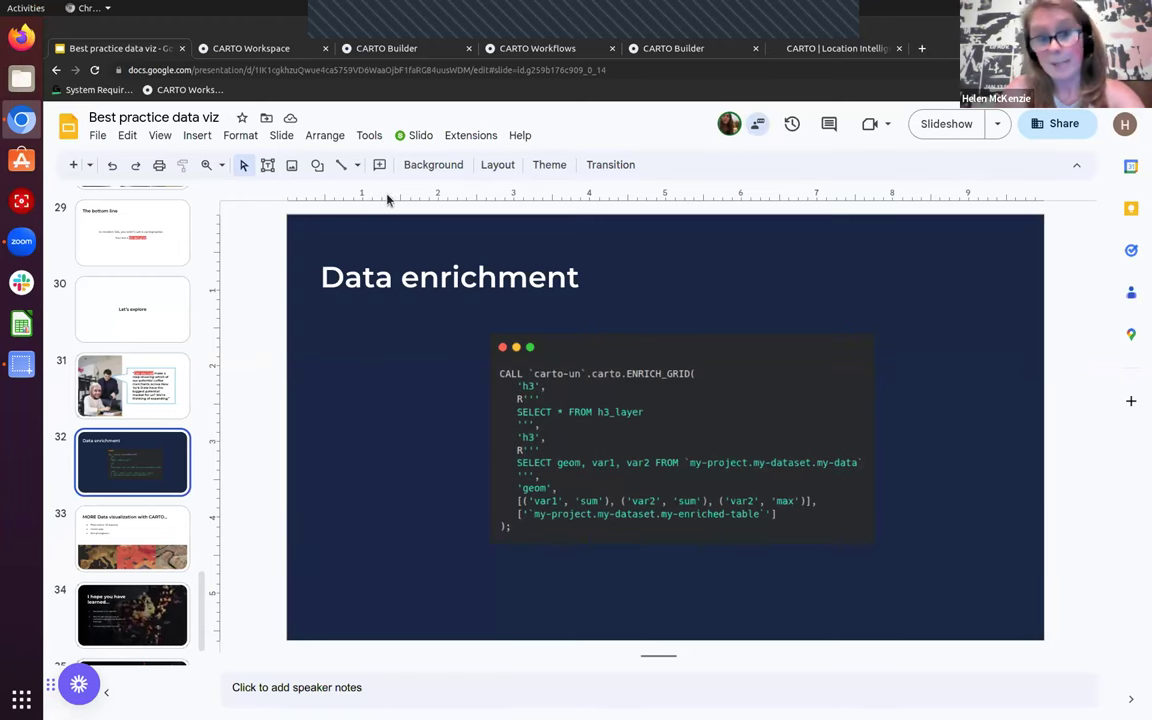
drag(913, 15, 812, 107)
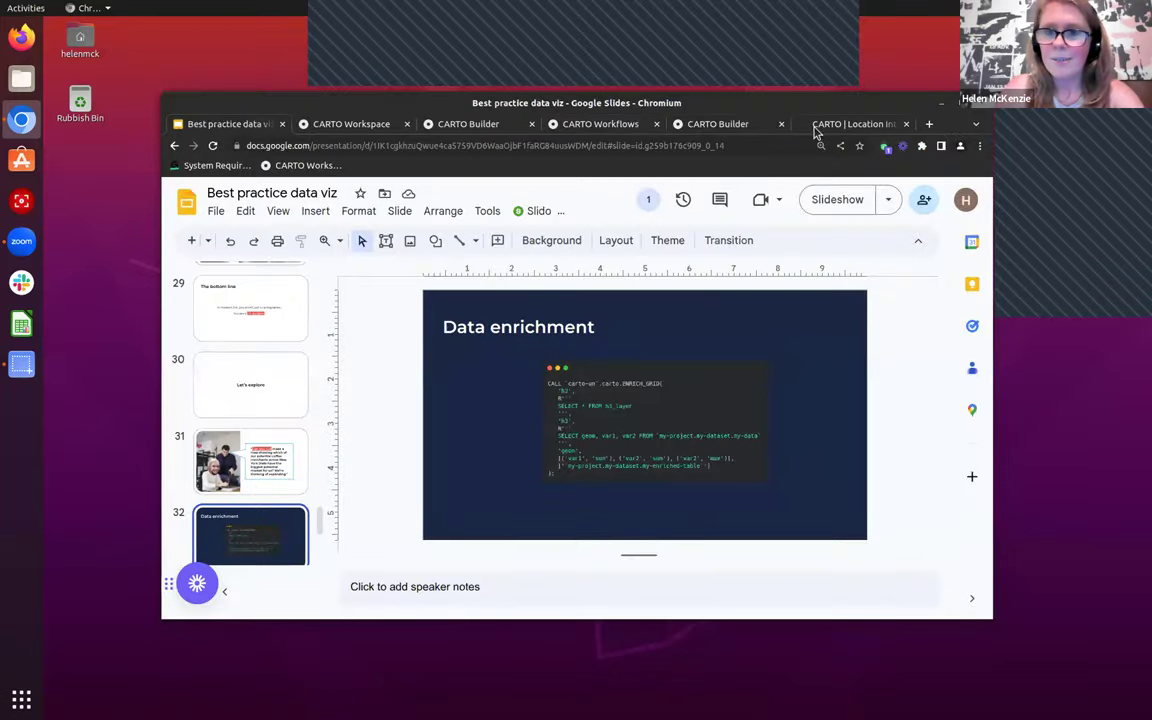
click(597, 121)
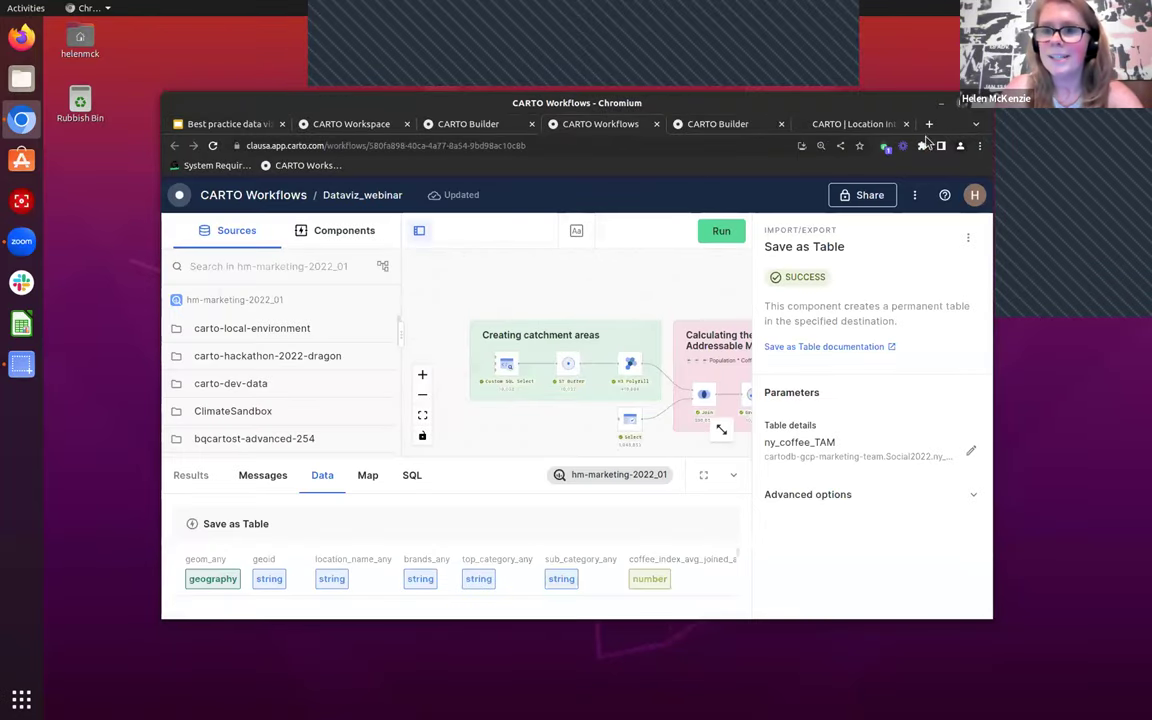
double_click(919, 117)
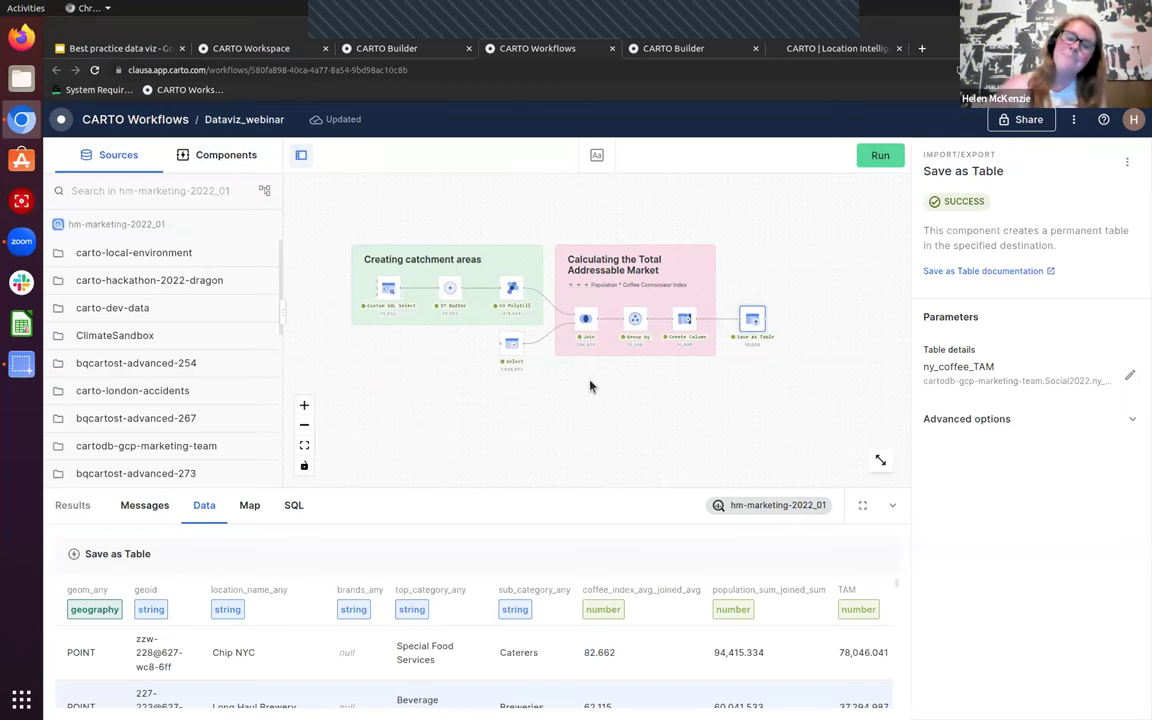
Select the Custom SQL Select node in the Creating catchment areas group and examine its output points in the map preview
click(390, 286)
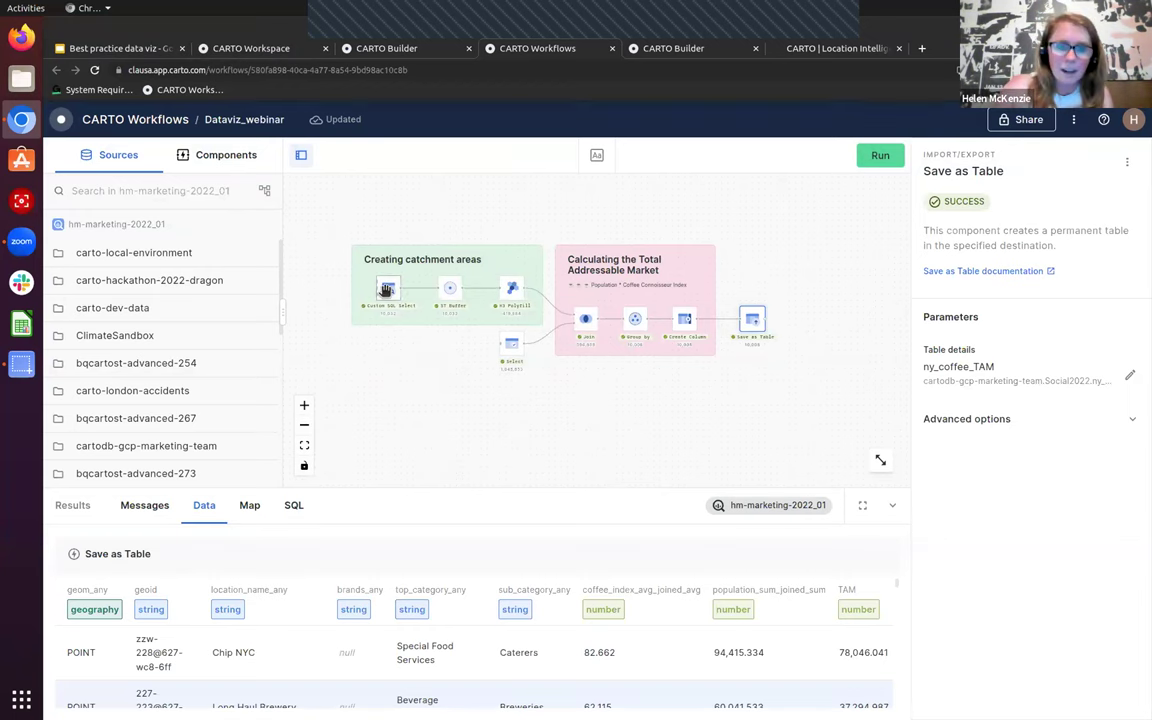
click(249, 507)
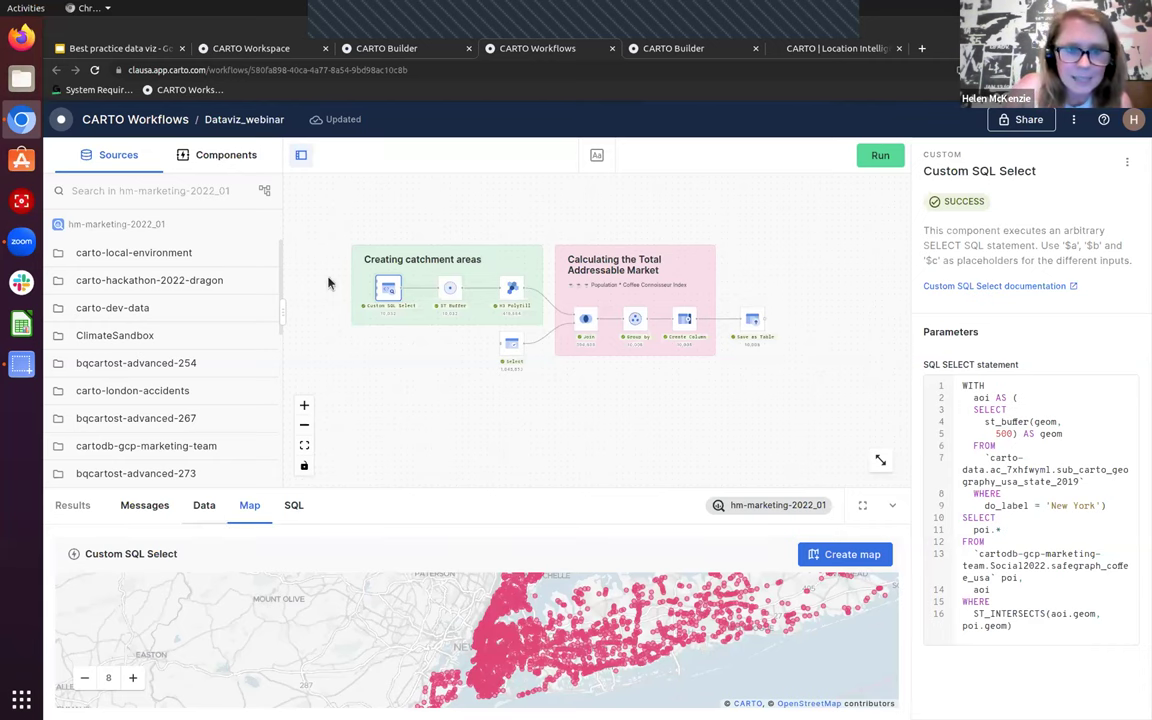
scroll(328, 284, up, 5)
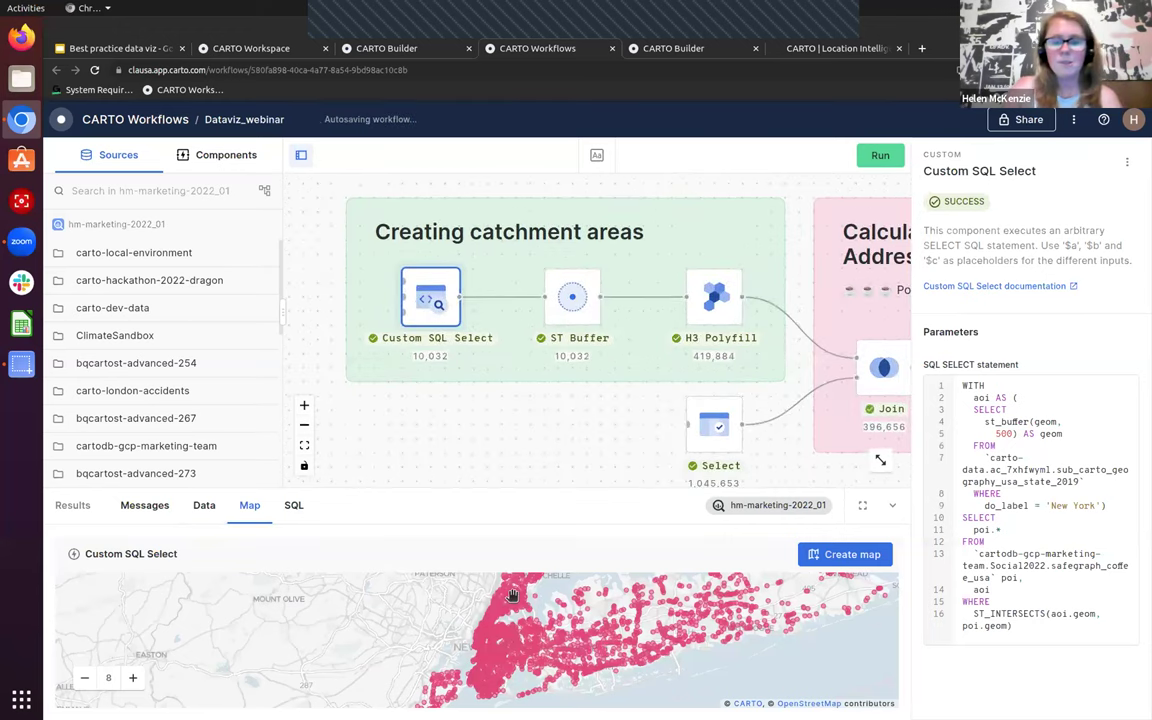
scroll(512, 596, down, 2)
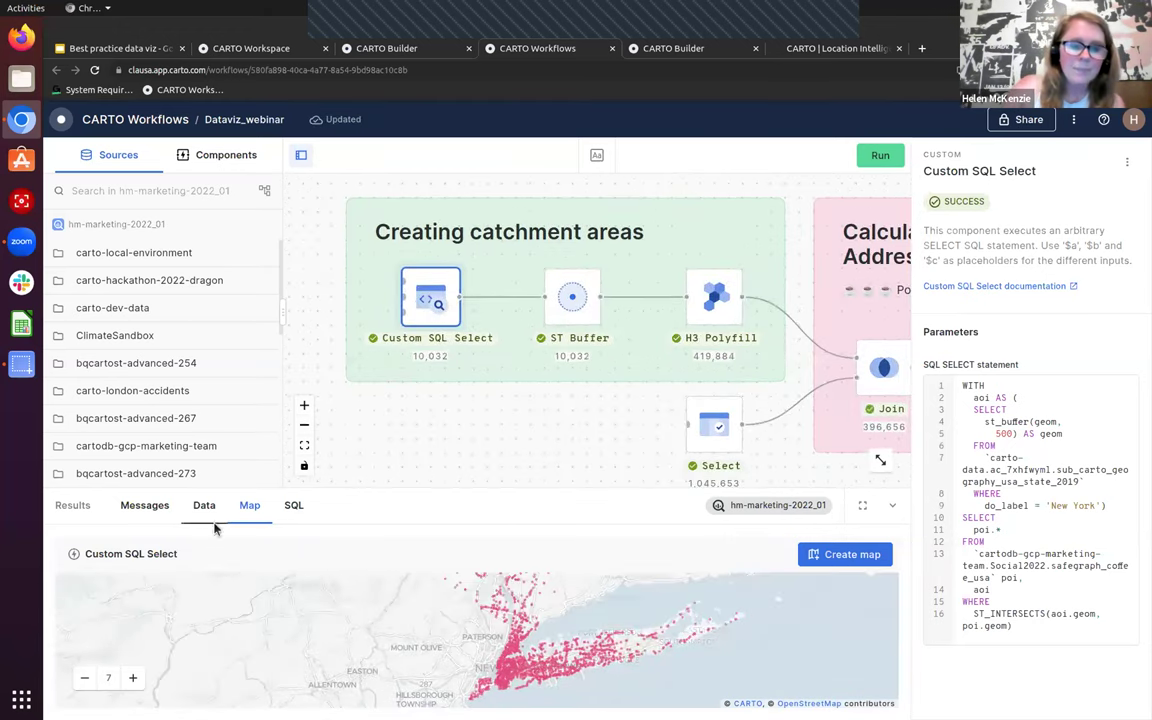
Examine the Custom SQL Select node's output table, particularly the sub_category and category_tags values of the Chip NYC row
click(204, 507)
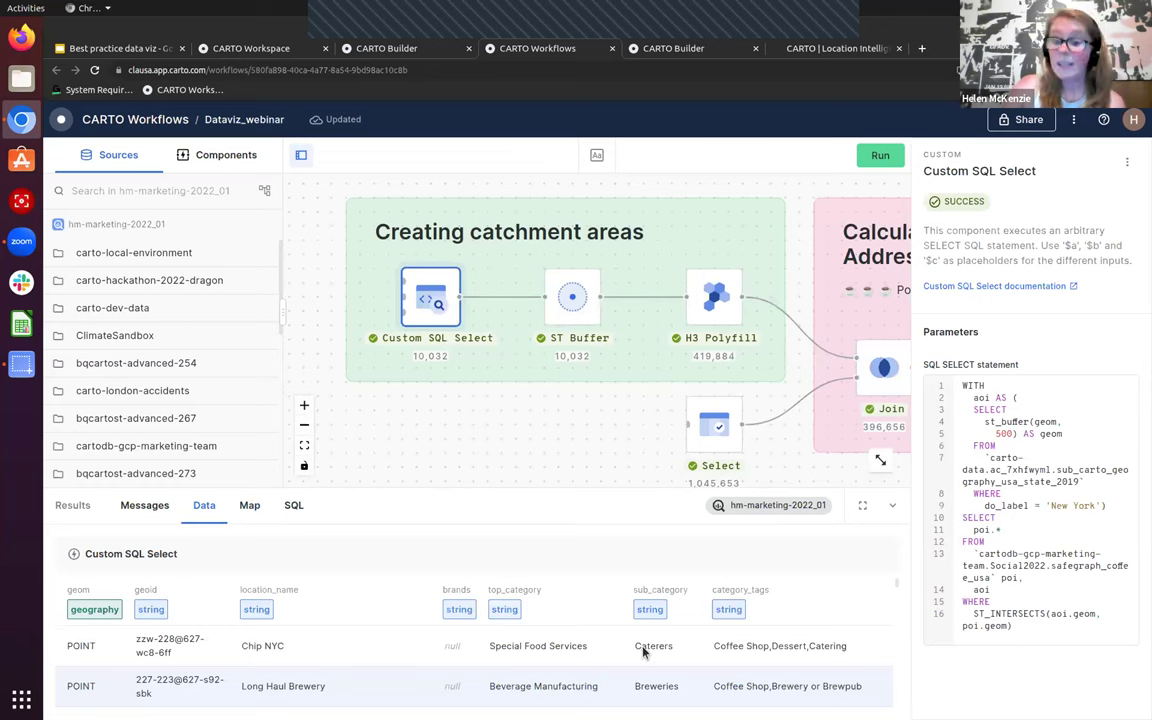
drag(643, 648, 716, 672)
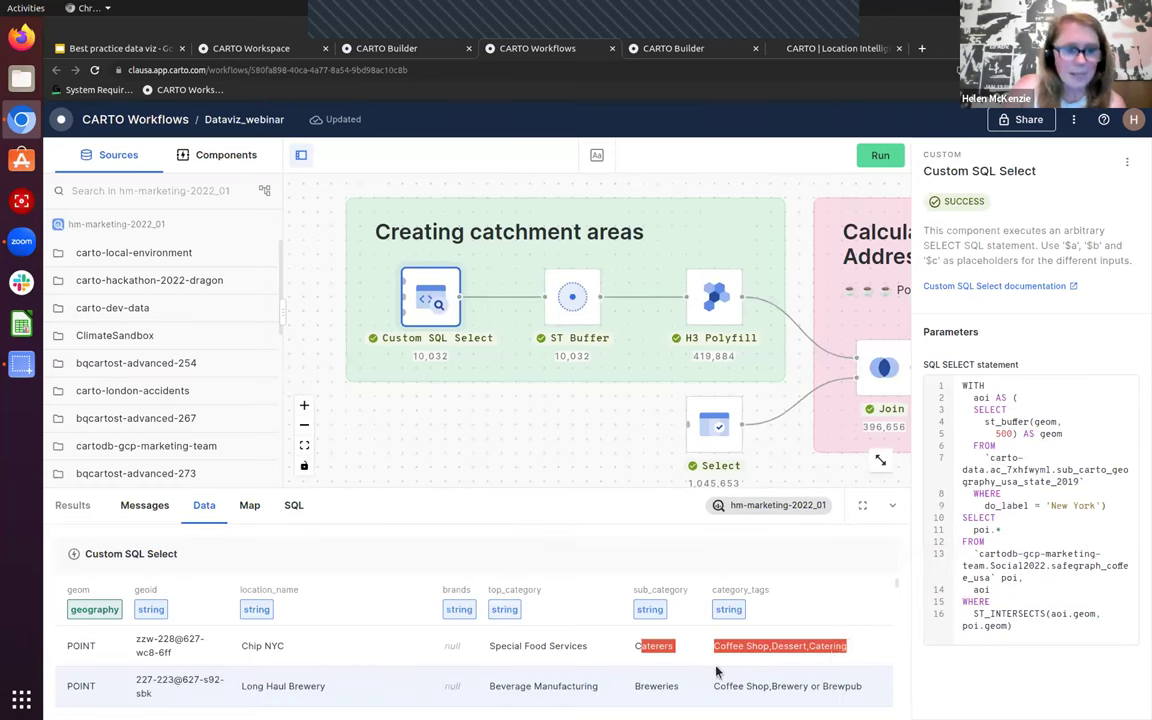
click(680, 655)
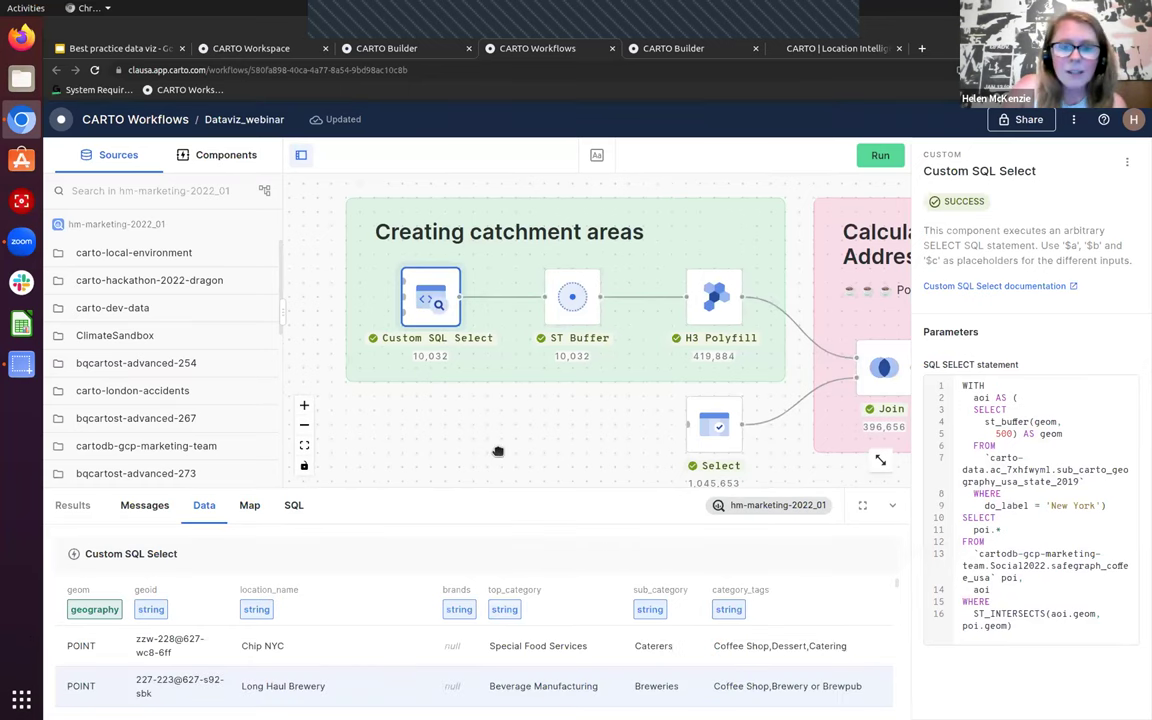
drag(498, 452, 464, 440)
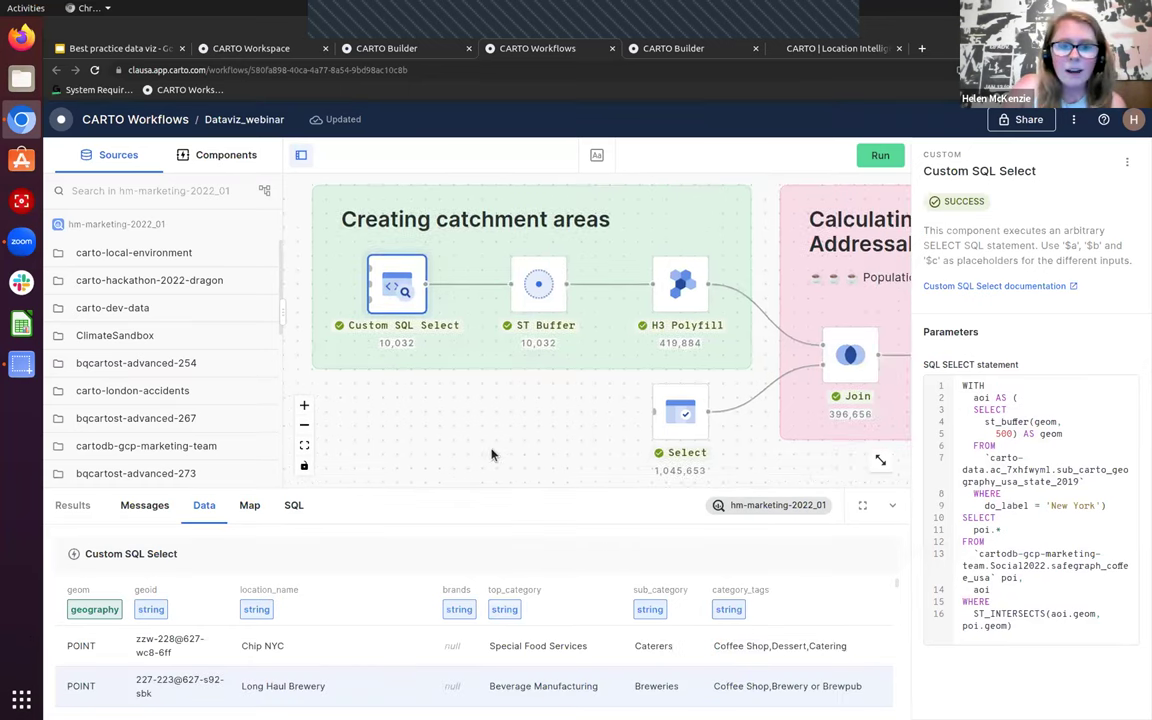
Select the ST Buffer node in the Creating catchment areas group and examine its geom_buffer output in the map preview
click(548, 289)
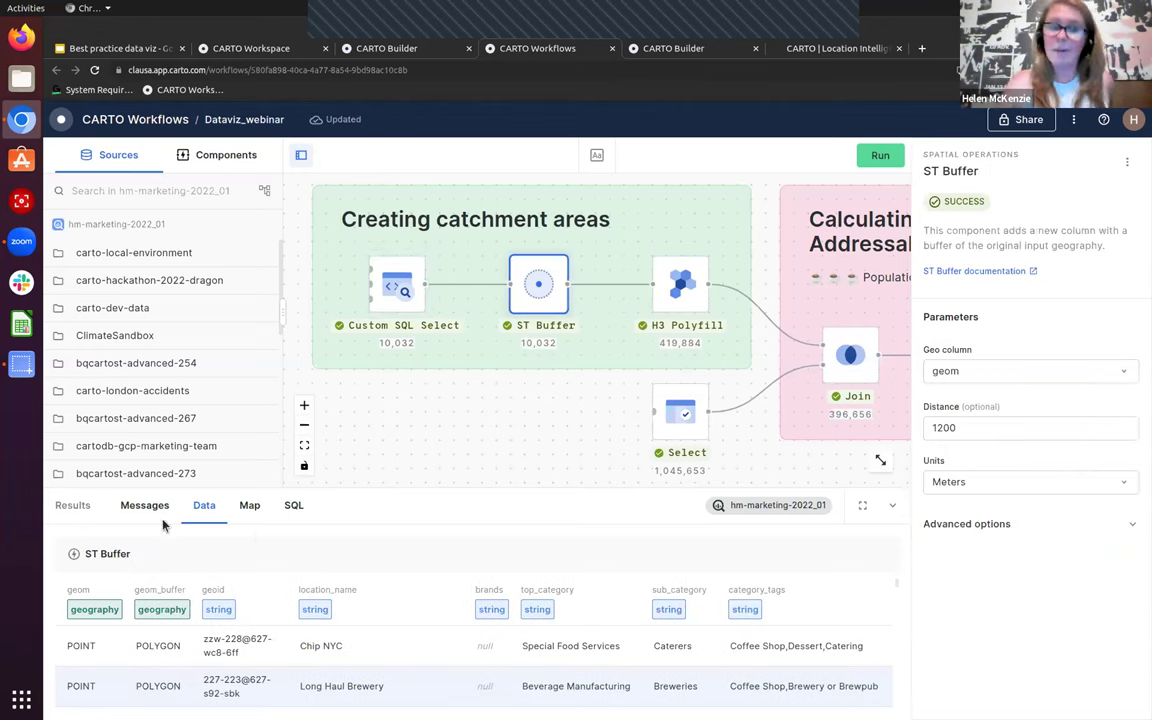
click(253, 512)
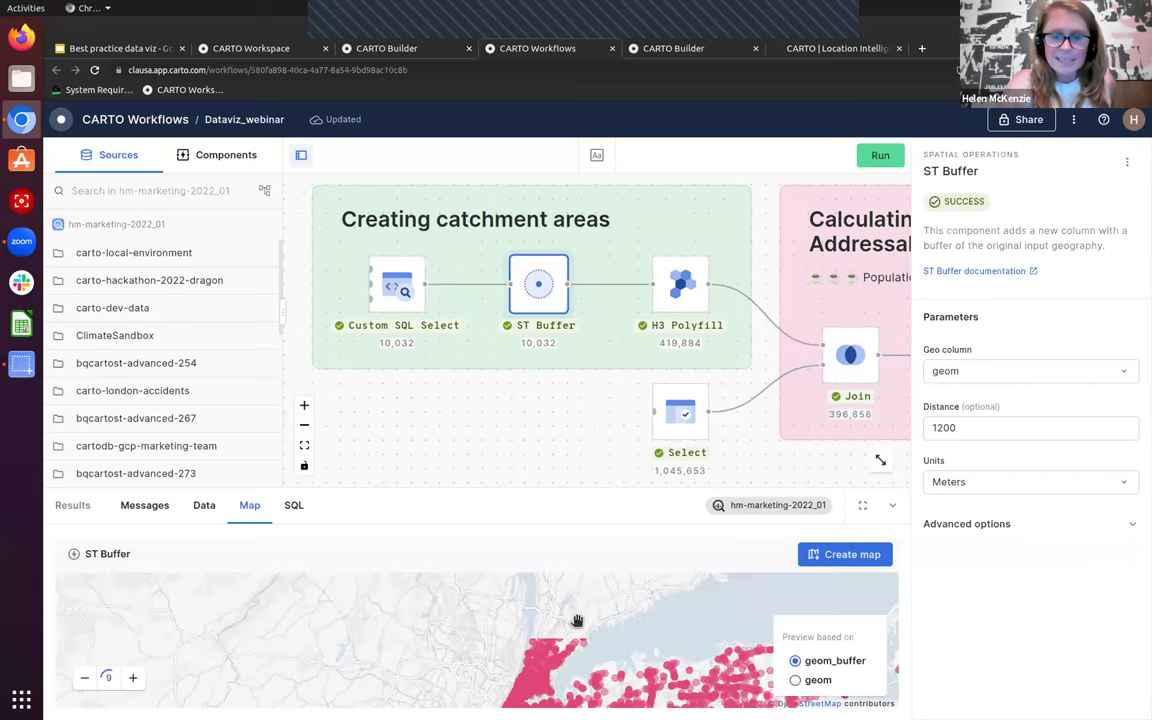
scroll(577, 620, up, 3)
Select the Group by node in the Calculating the Total Addressable Market group and examine its aggregation settings
drag(455, 409, 298, 409)
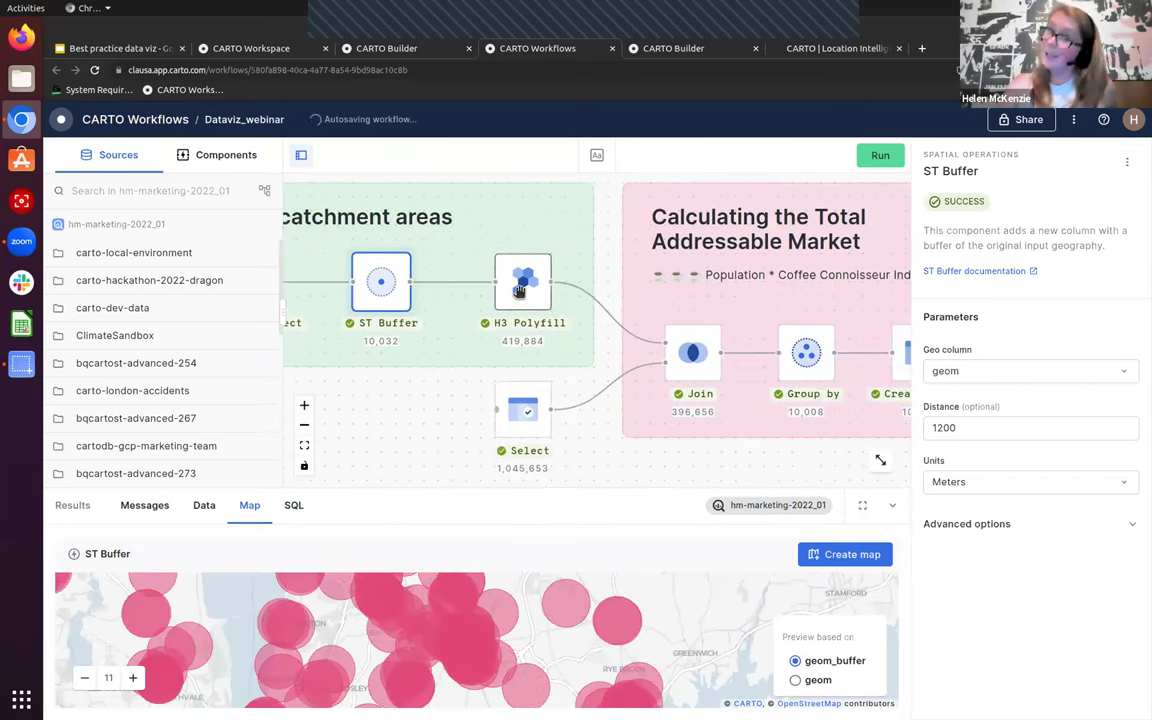
scroll(650, 440, down, 2)
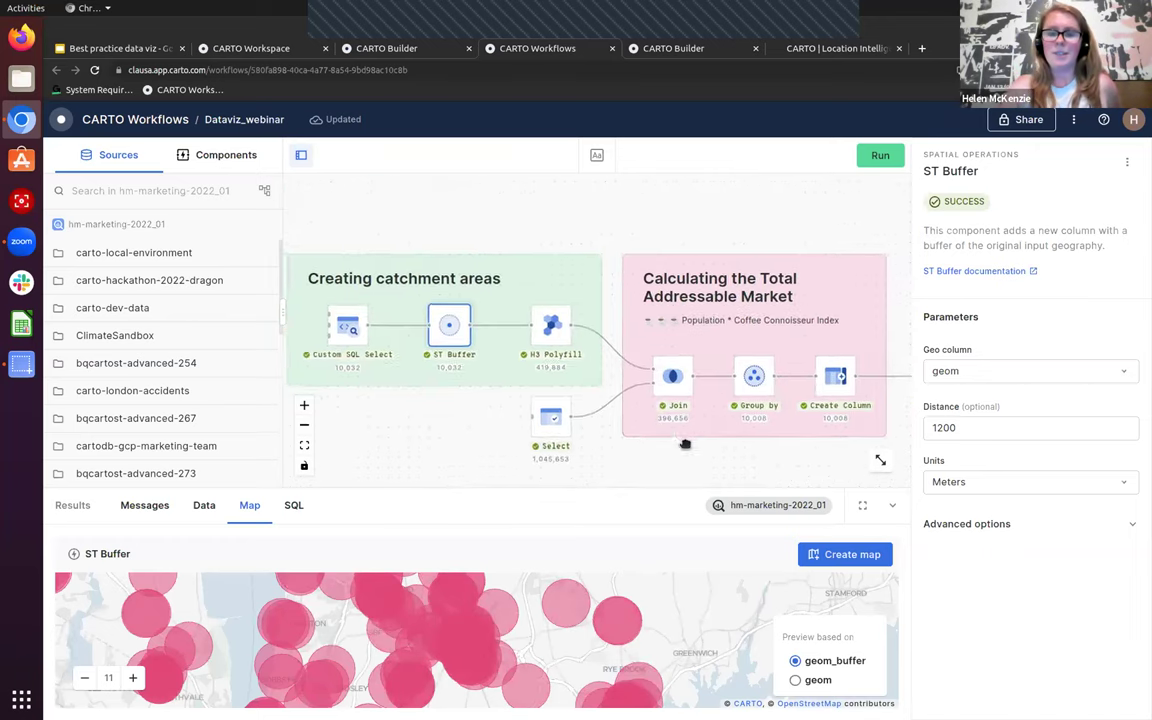
scroll(660, 420, up, 2)
scroll(620, 300, up, 1)
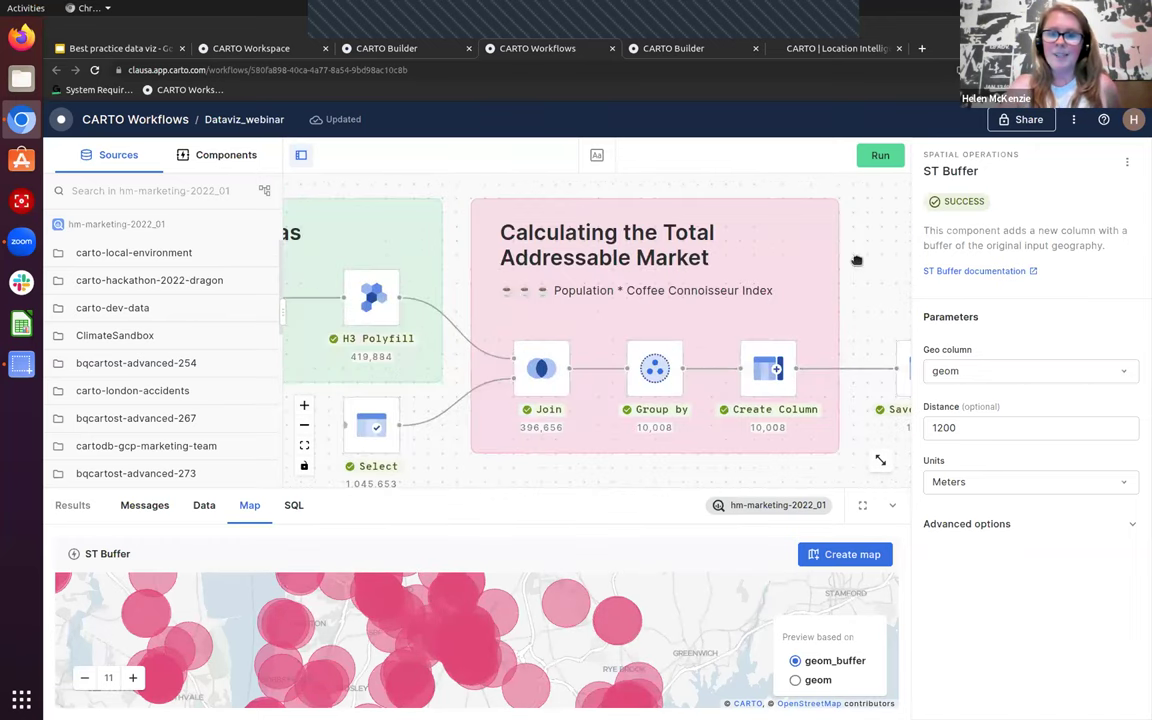
scroll(713, 248, right, 3)
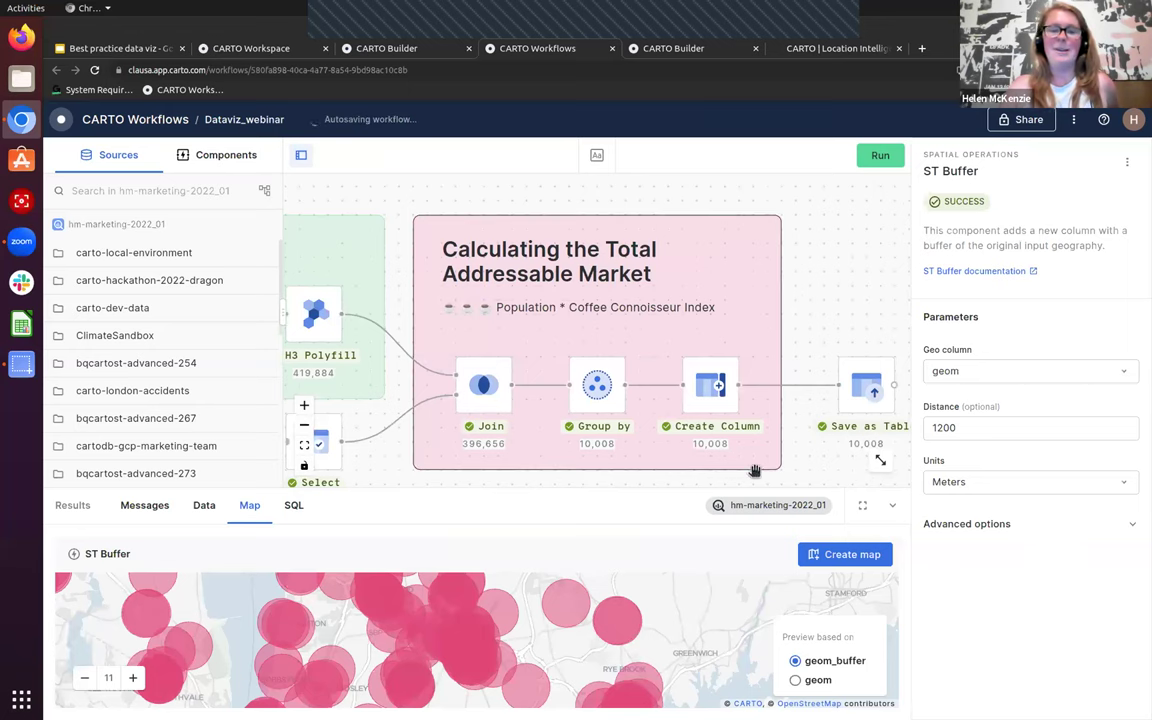
click(563, 440)
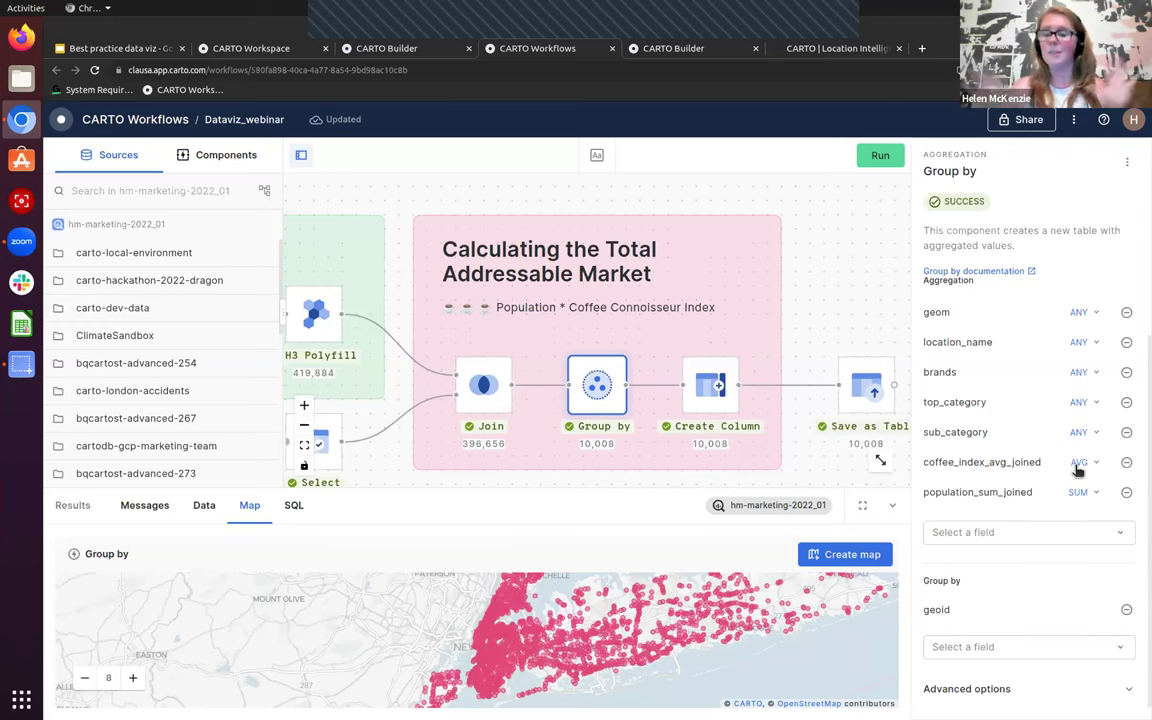
Select the Create Column node and examine its TAM expression, output table and map preview
click(720, 388)
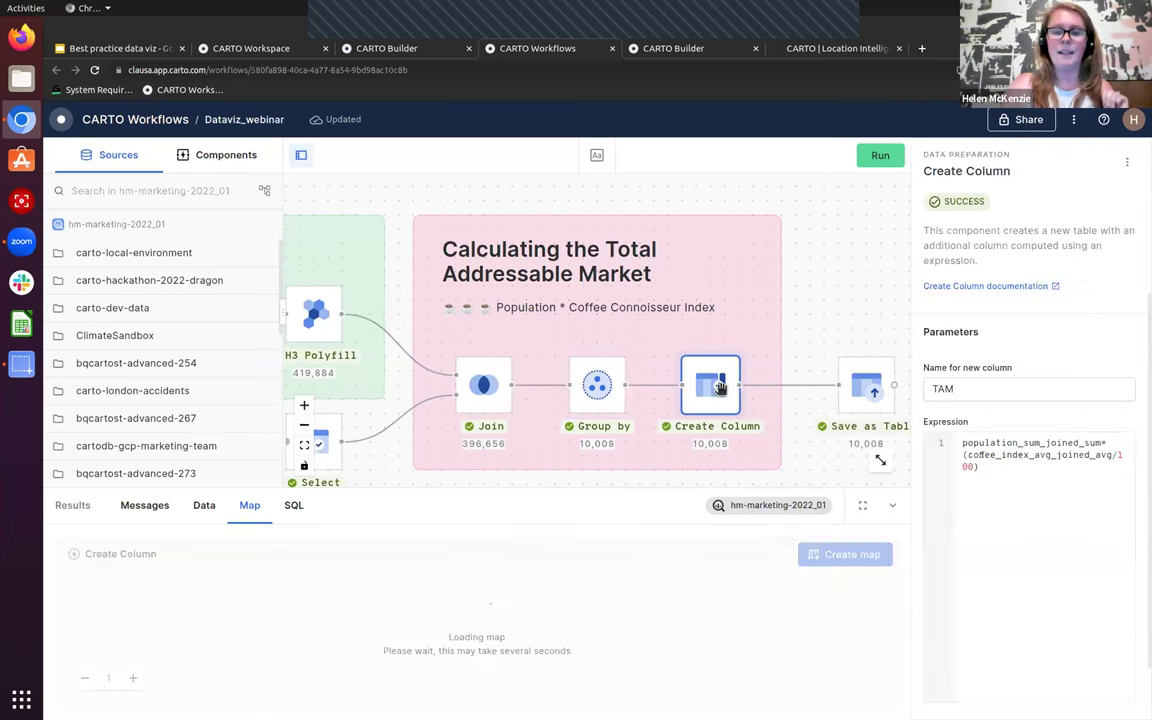
click(204, 505)
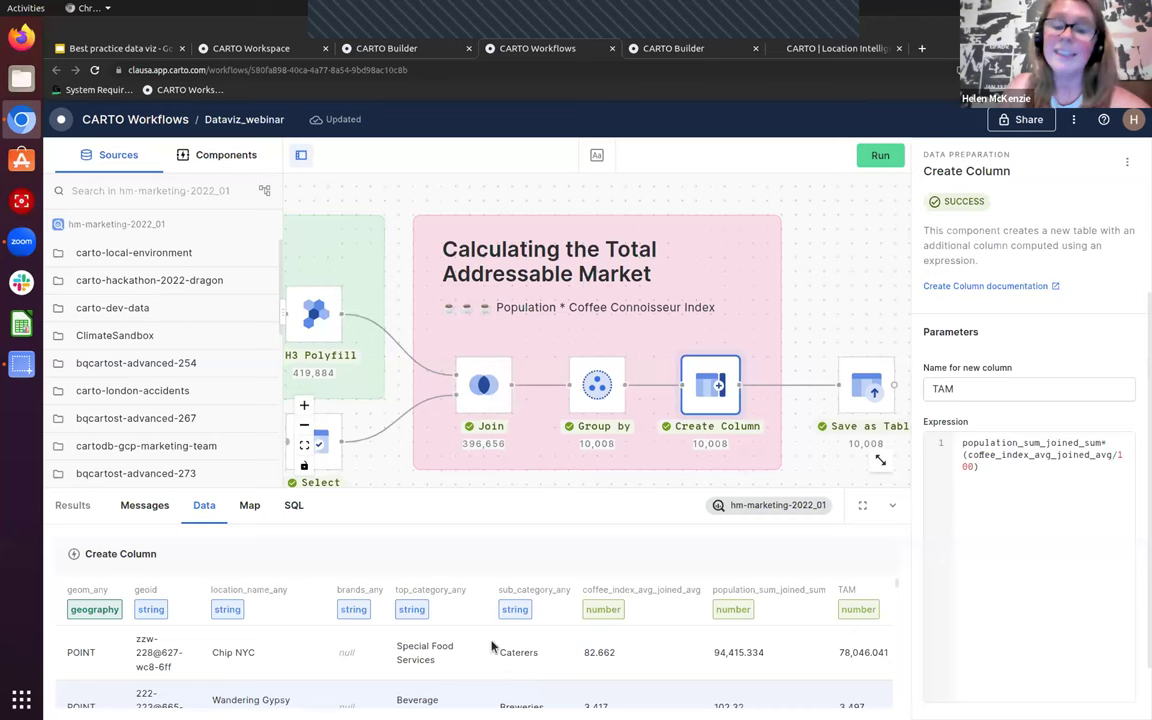
click(250, 507)
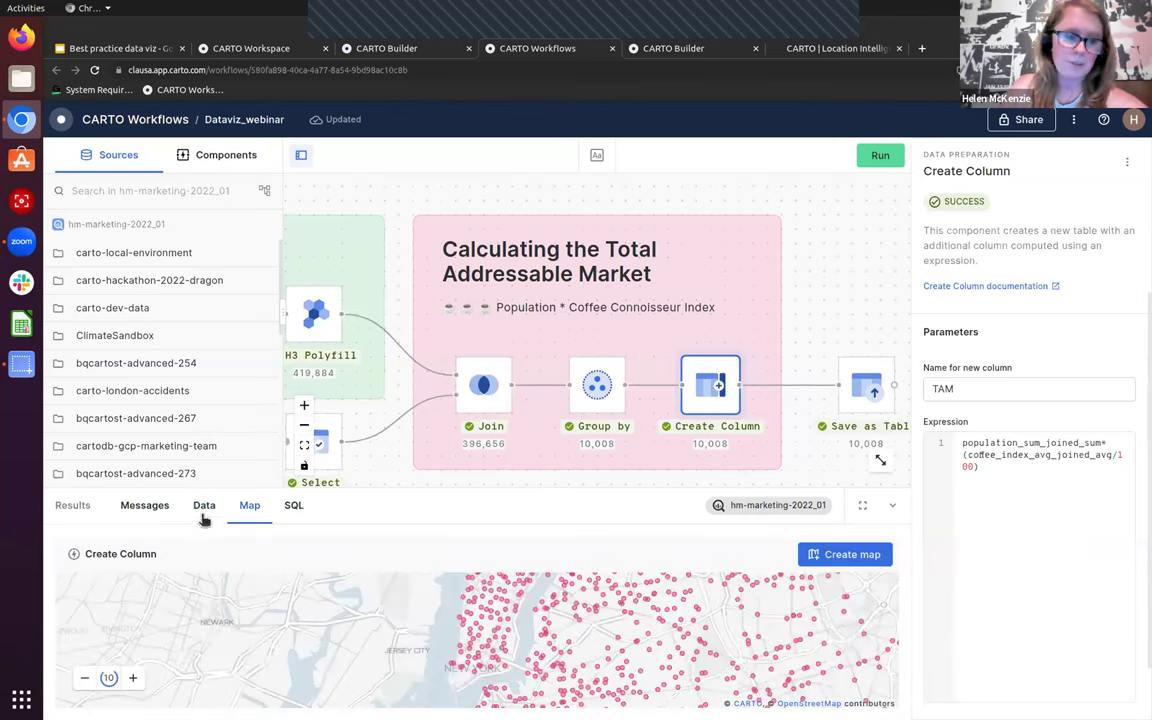
click(204, 512)
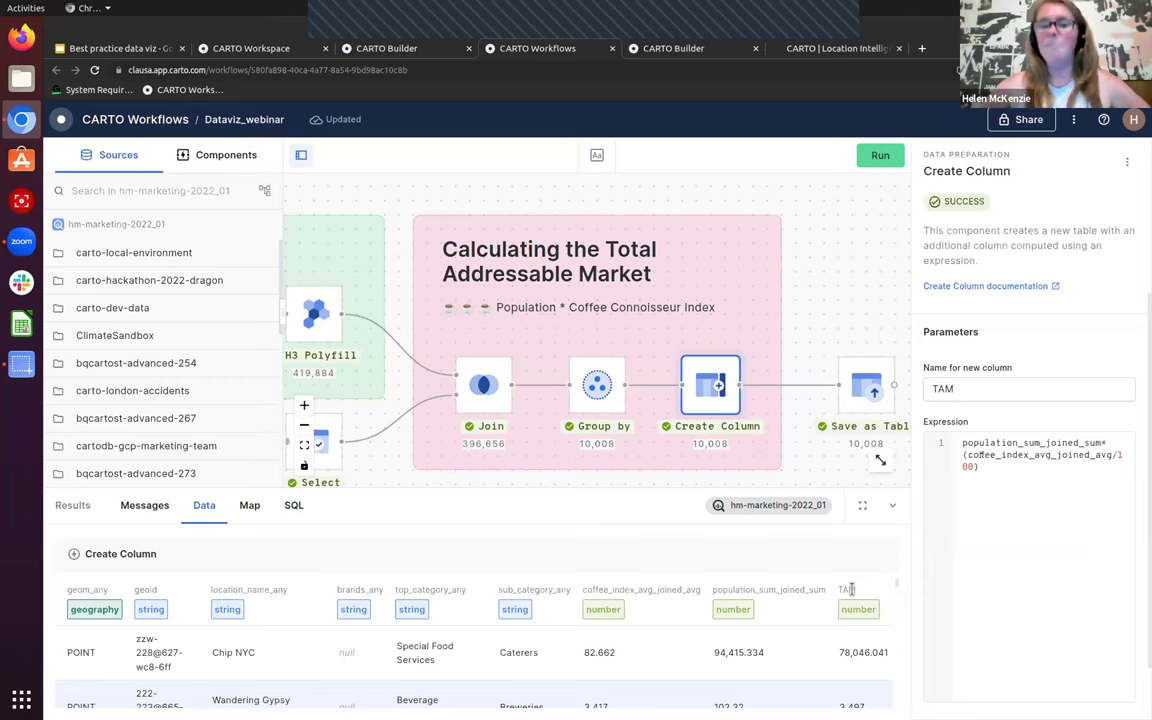
scroll(806, 311, down, 3)
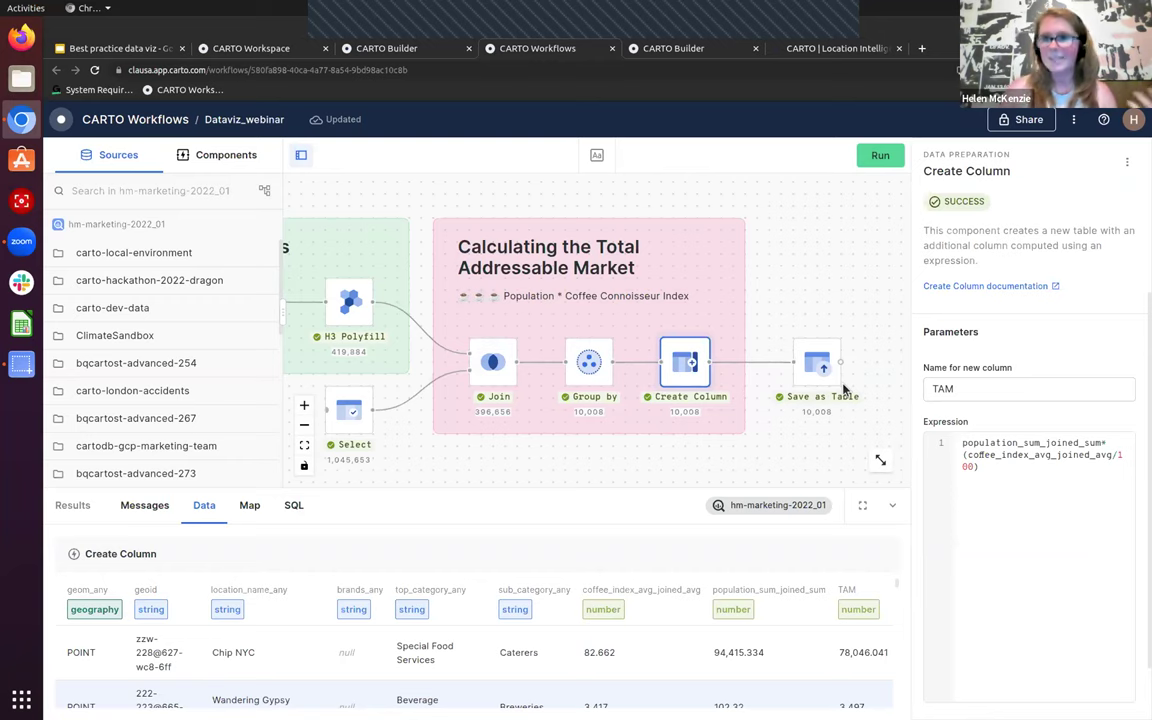
Switch to the Dataviz final map in CARTO Builder and view all of New York State's coffee vendors
drag(812, 44, 800, 150)
click(722, 149)
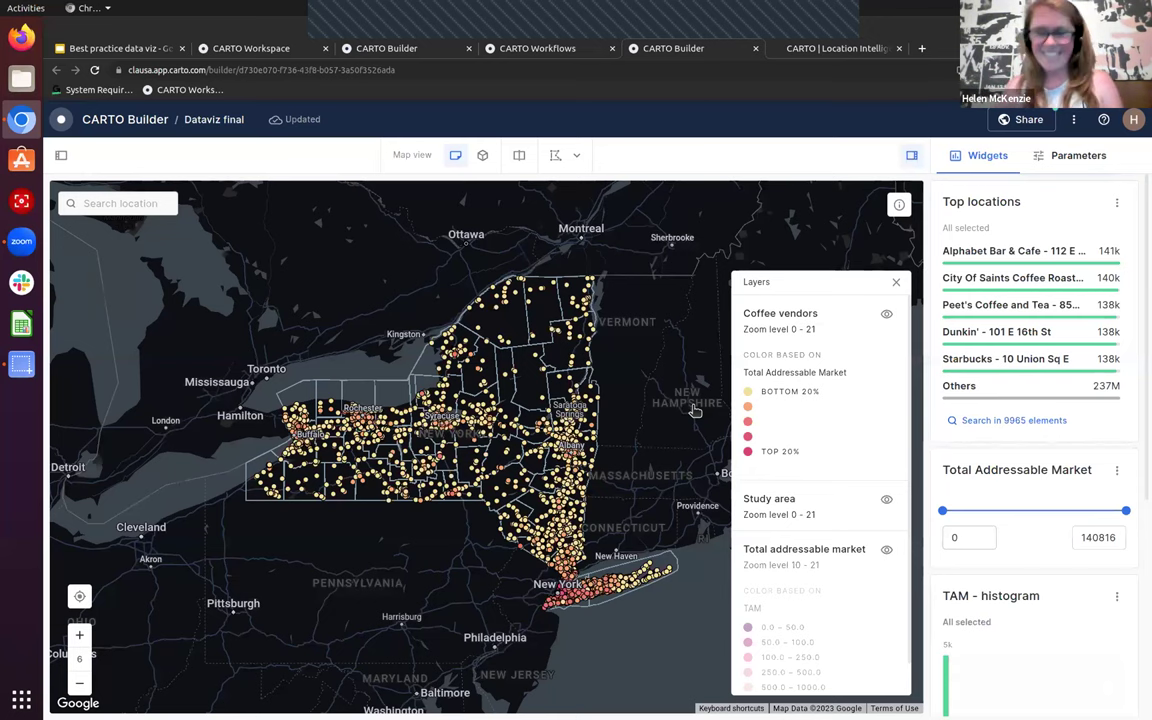
drag(694, 491, 697, 492)
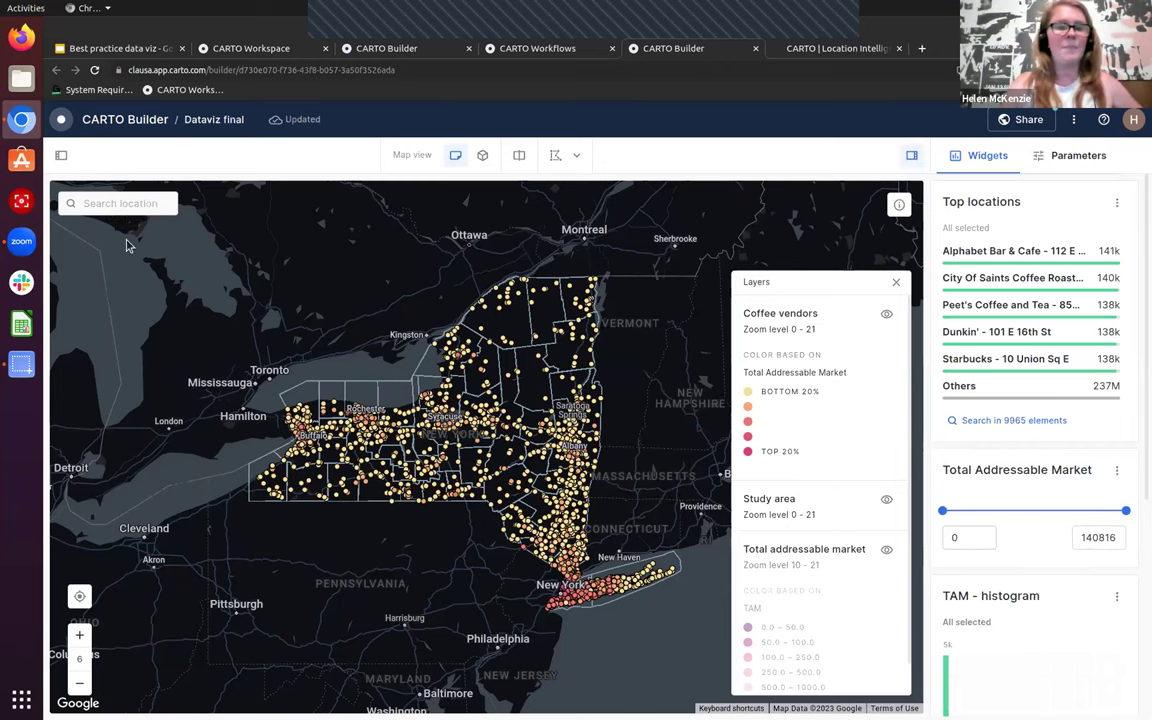
Open the Coffee vendors layer's style settings and expand the fill color options based on TAM
click(61, 156)
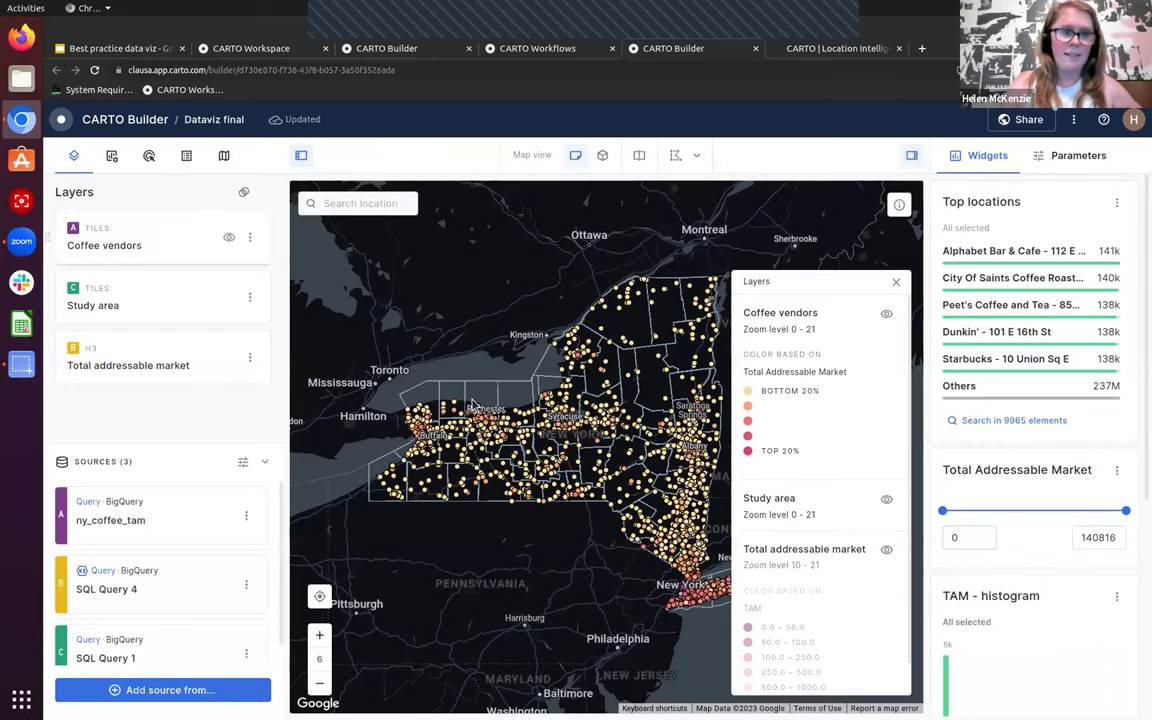
click(170, 222)
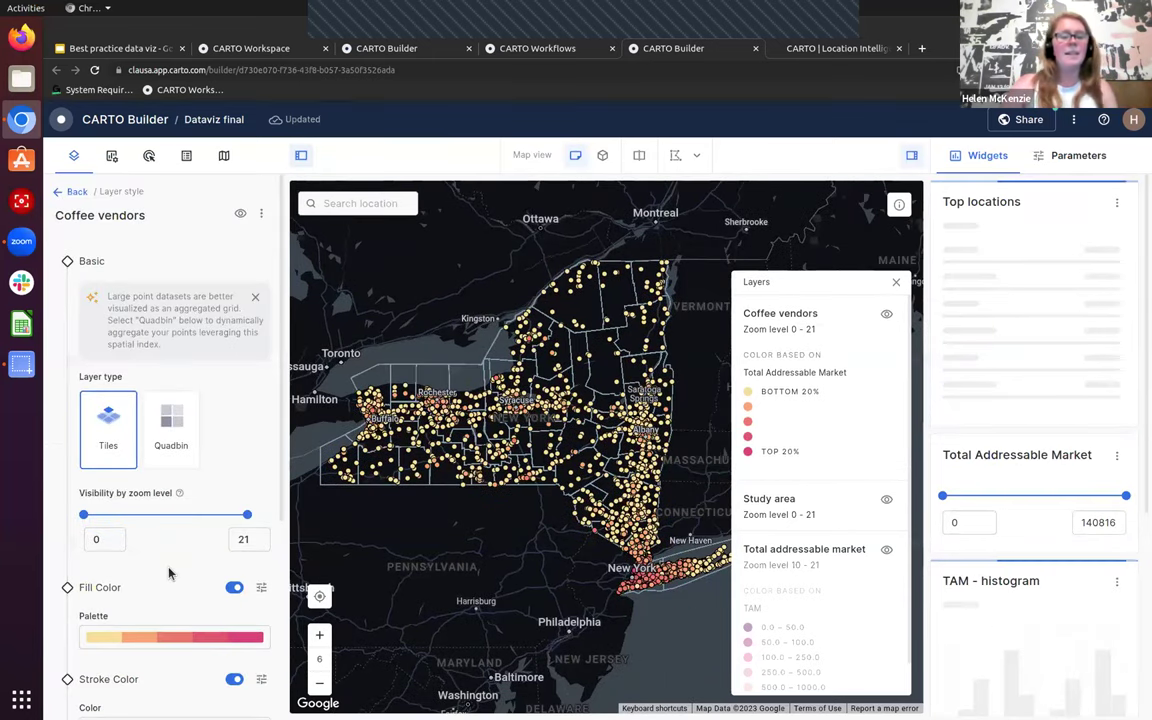
scroll(180, 565, down, 2)
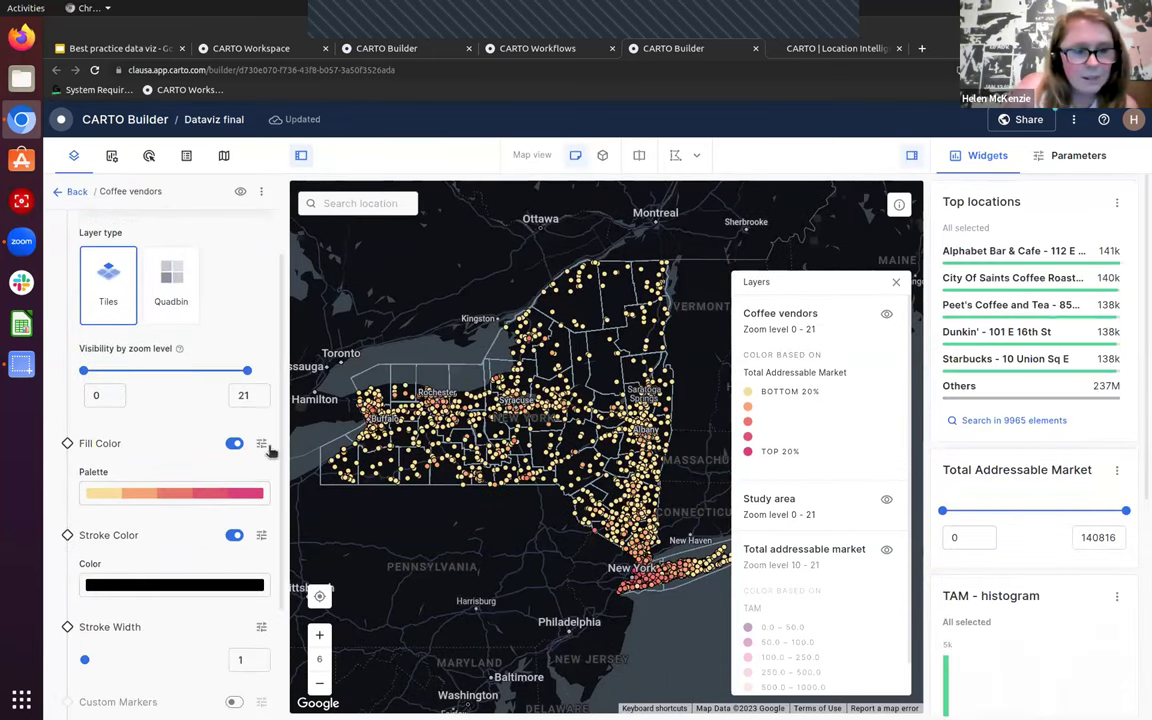
click(261, 442)
scroll(140, 520, down, 3)
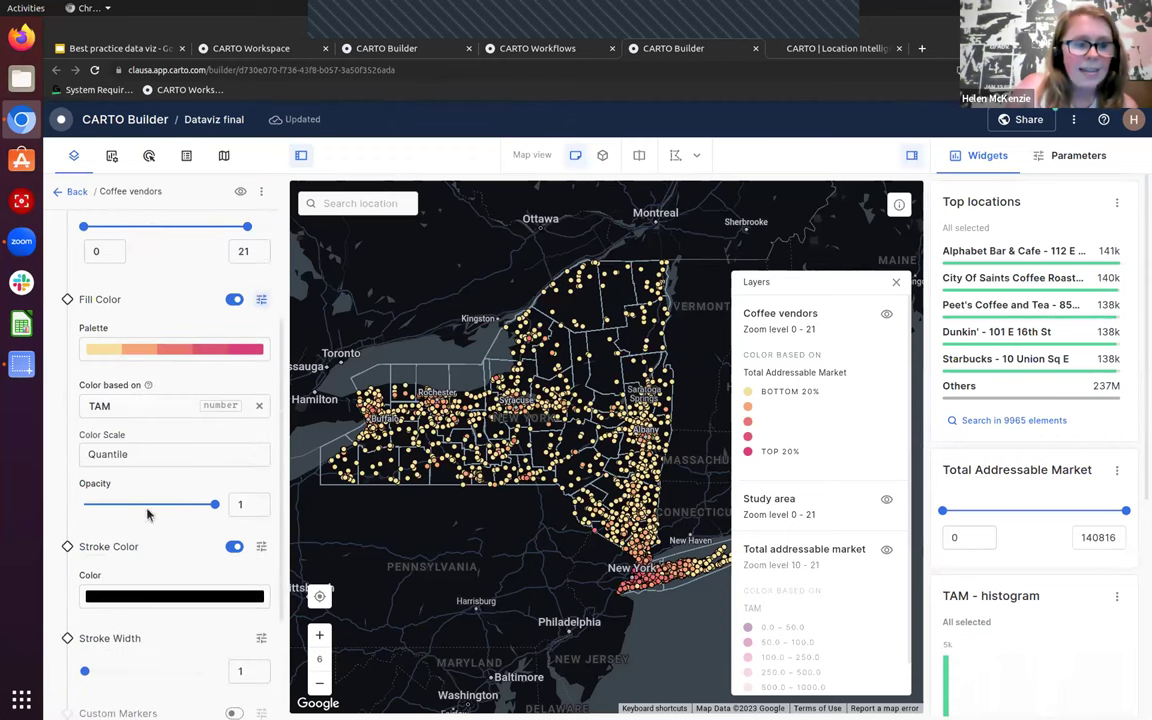
Browse the sequential five-step CARTOColors palettes available for the Coffee vendors fill color
click(186, 355)
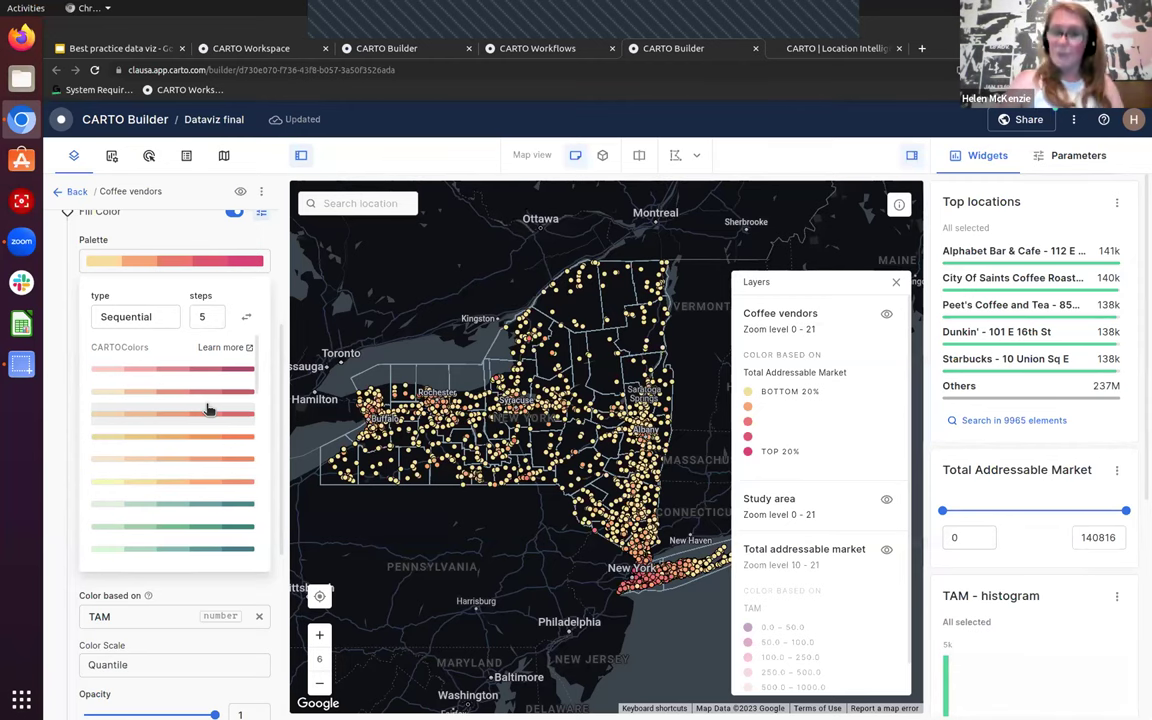
scroll(193, 432, down, 3)
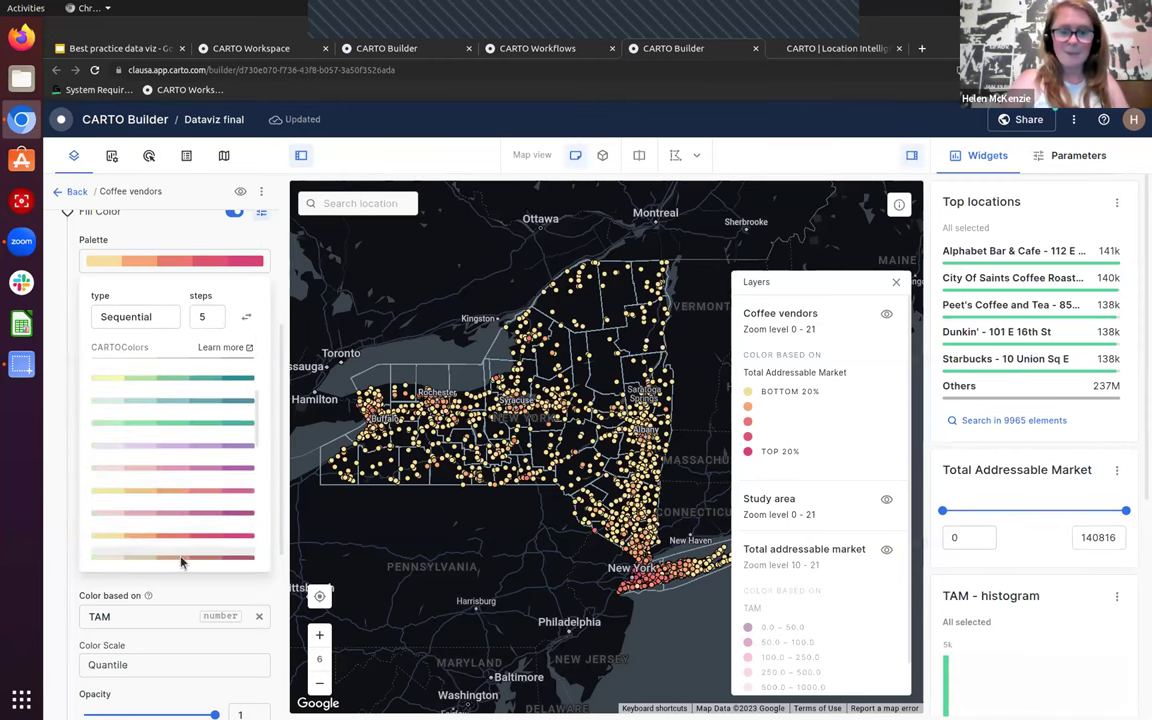
scroll(185, 545, down, 2)
scroll(213, 466, up, 3)
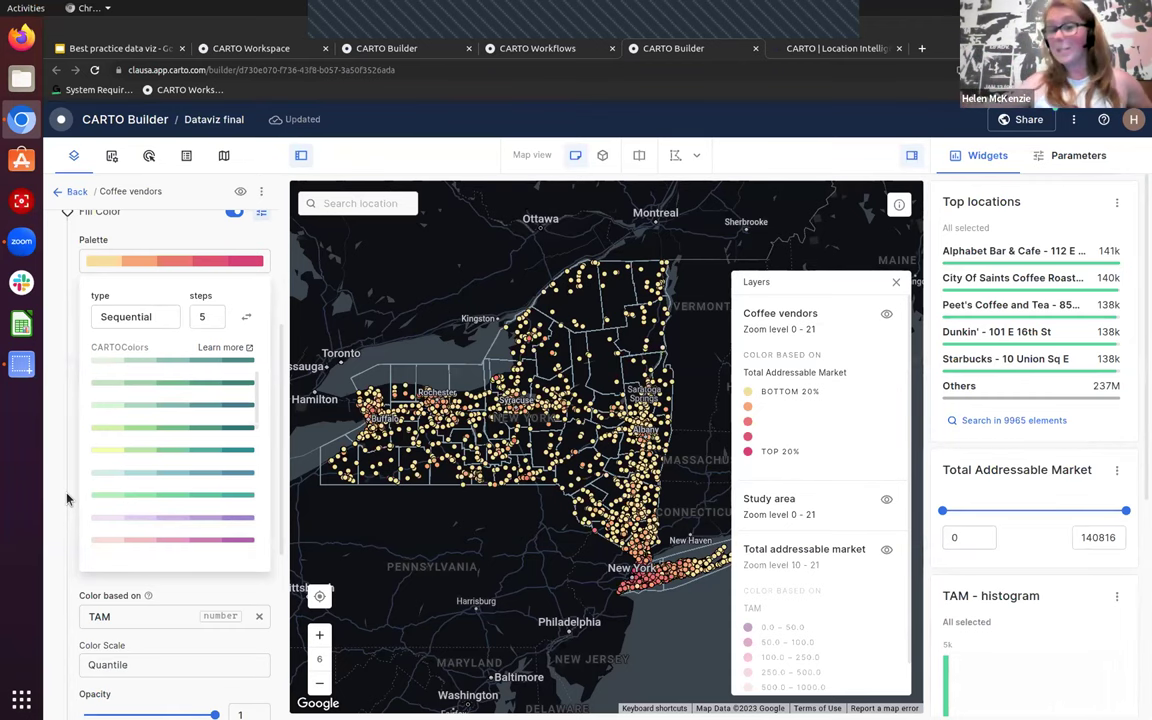
scroll(154, 450, down, 2)
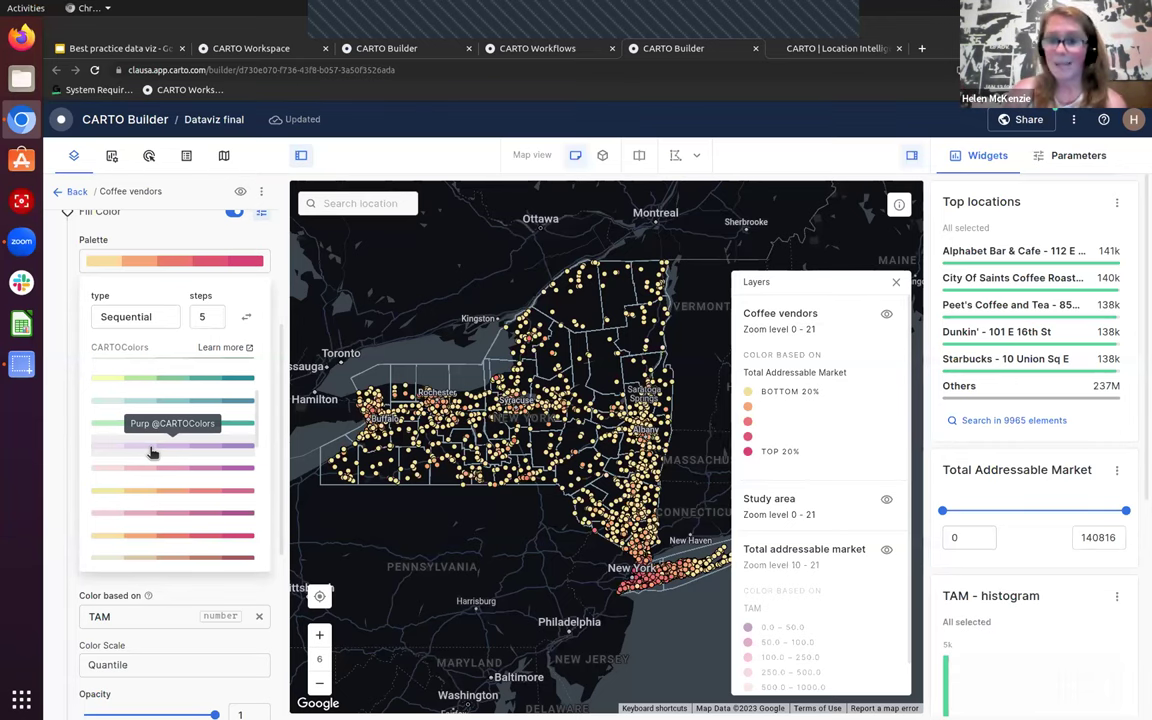
Filter the fill color palettes to the Diverging type and look through the available color ramps
click(155, 320)
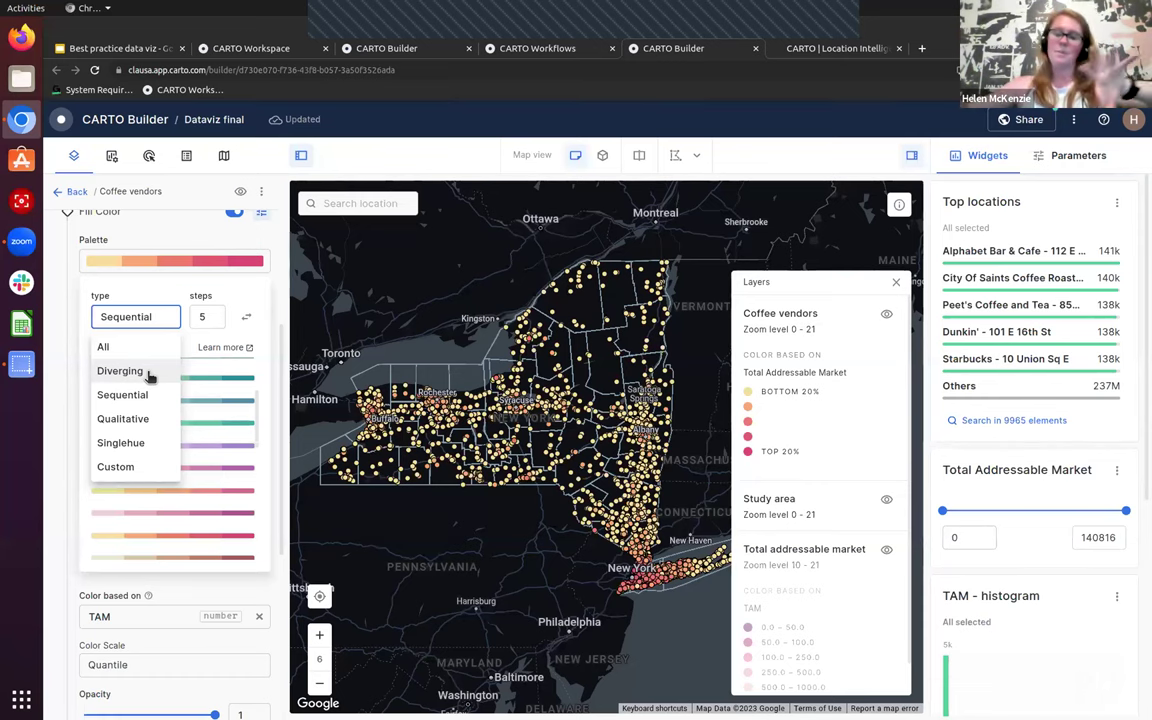
click(149, 372)
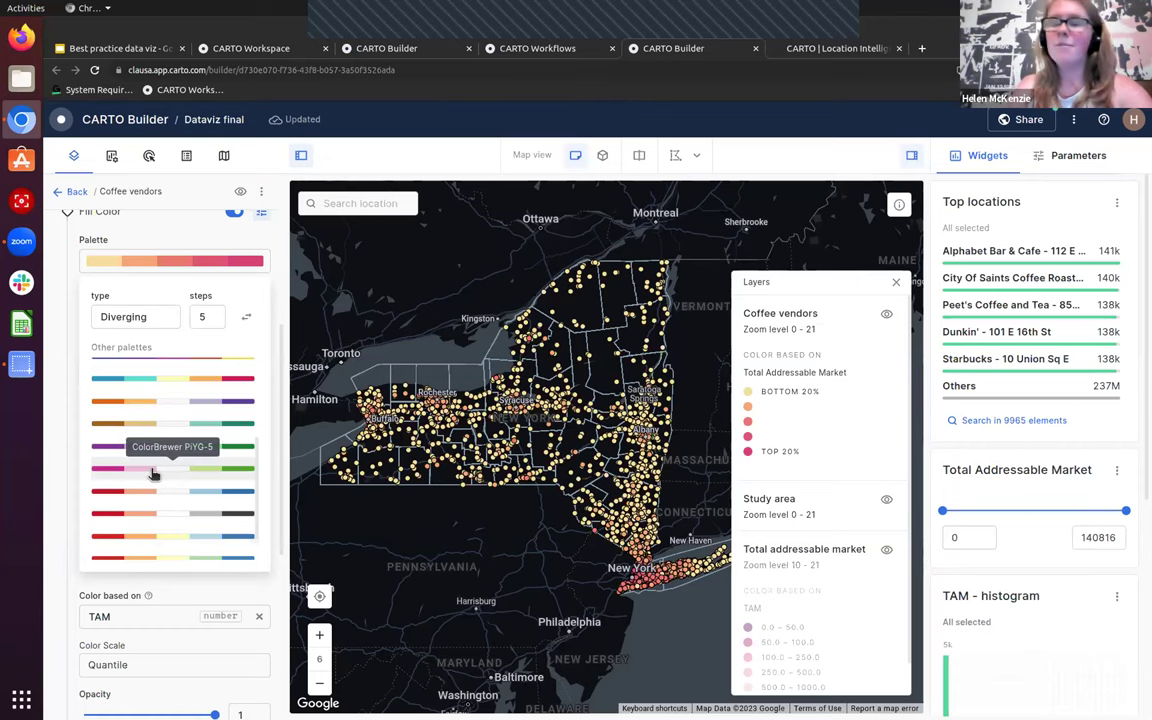
scroll(158, 480, down, 1)
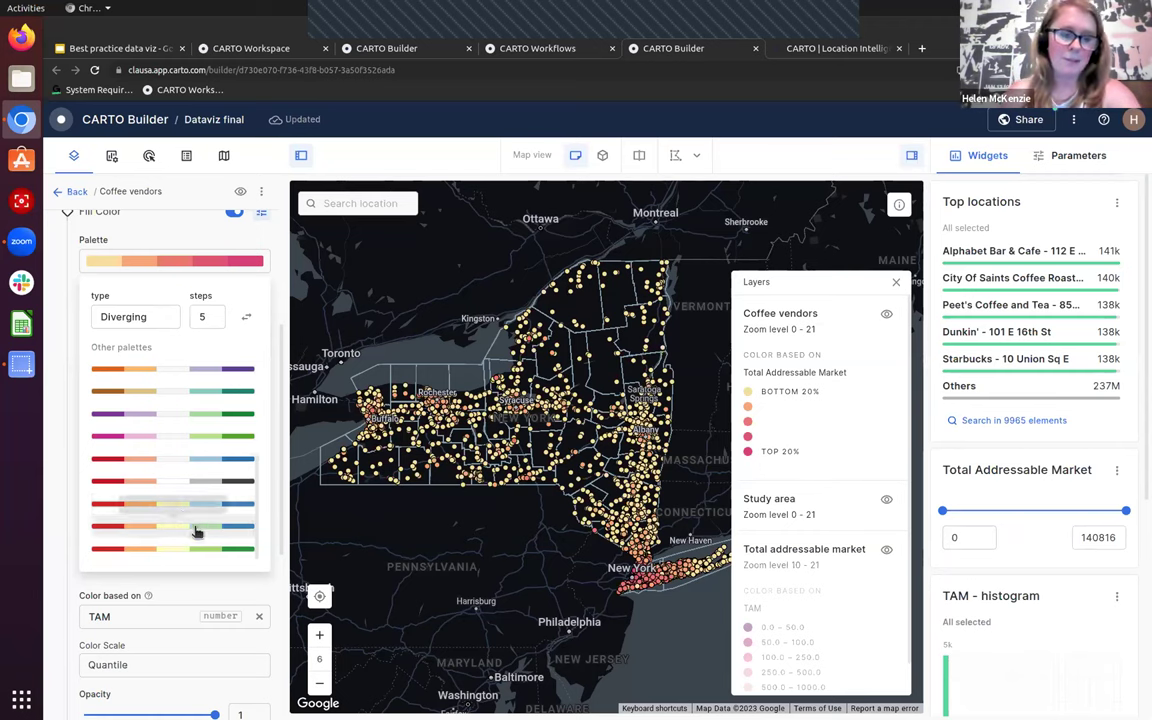
scroll(200, 505, down, 2)
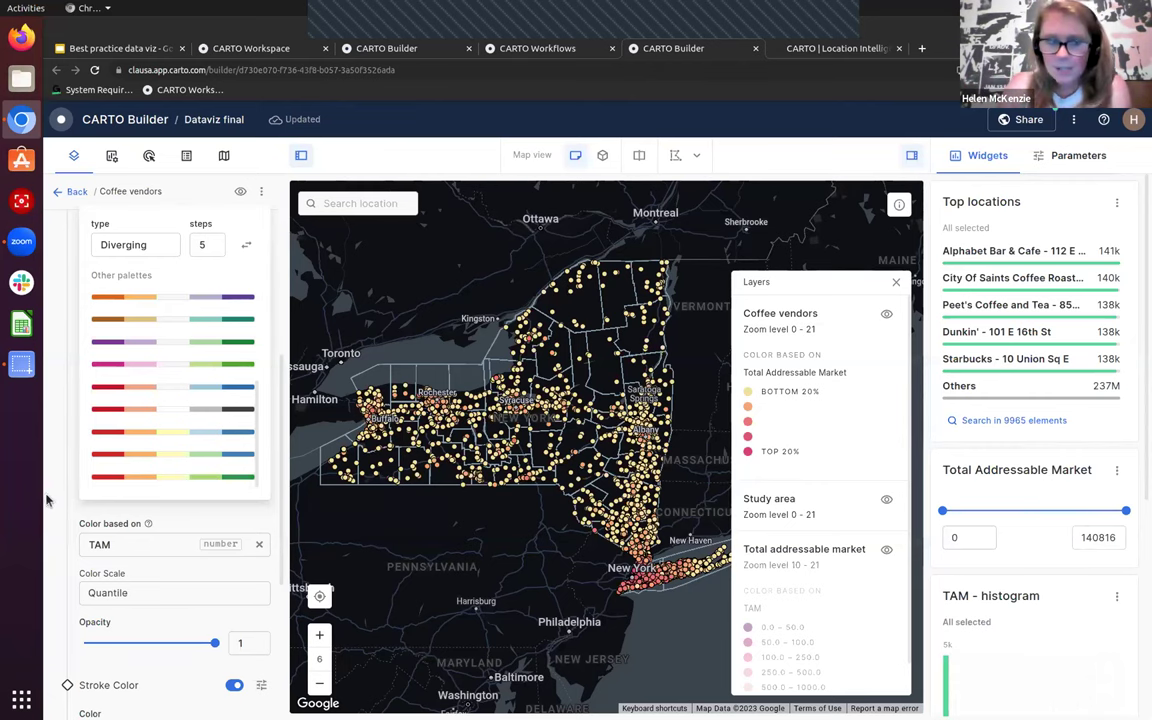
Review the Coffee vendors stroke and radius settings, turning the black stroke off and on again to compare the points
scroll(60, 500, down, 3)
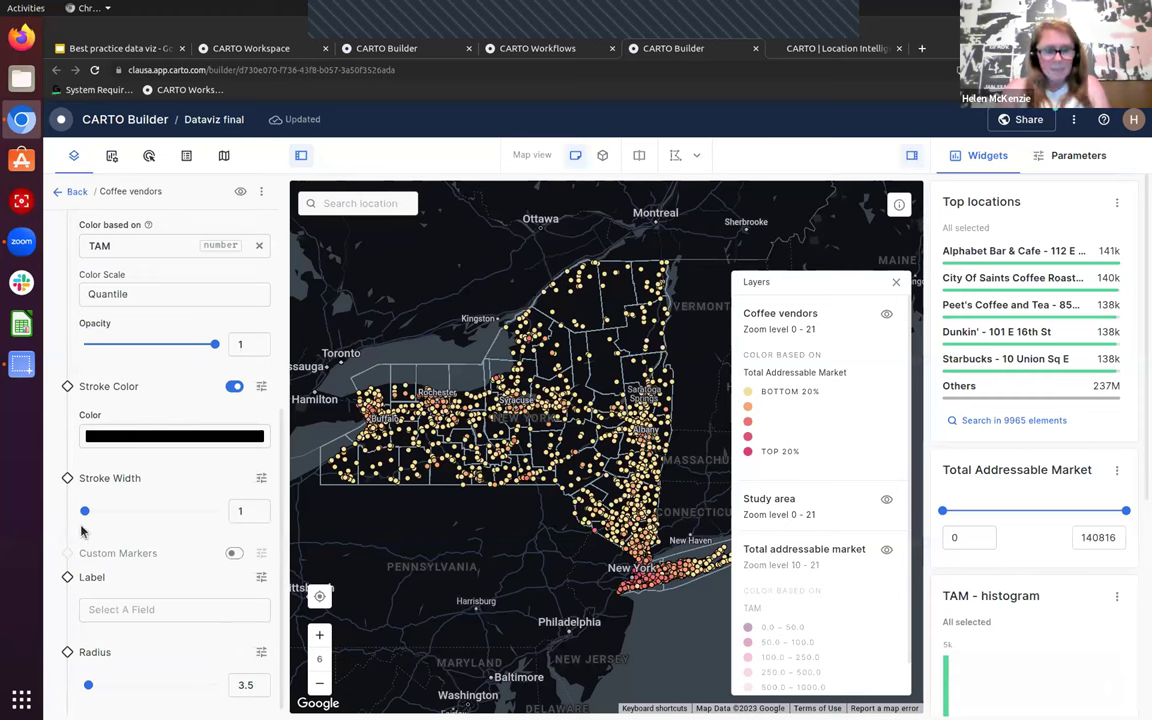
scroll(131, 595, up, 1)
scroll(131, 595, up, 1)
scroll(134, 591, down, 2)
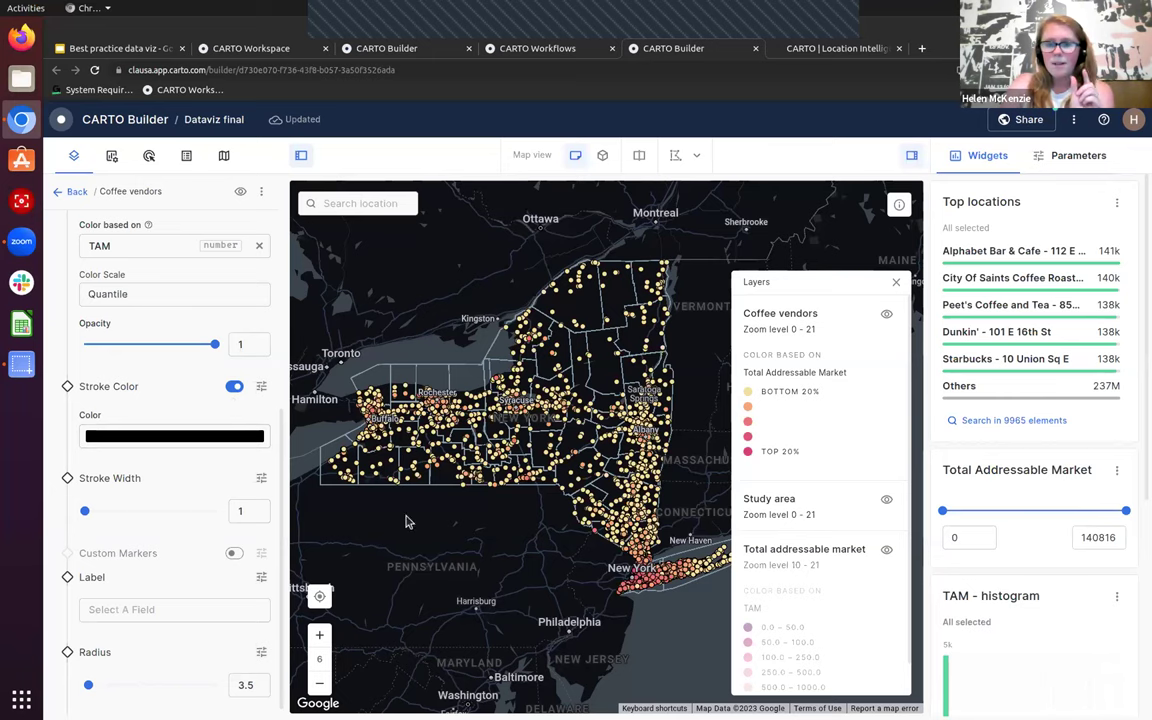
scroll(341, 507, right, 3)
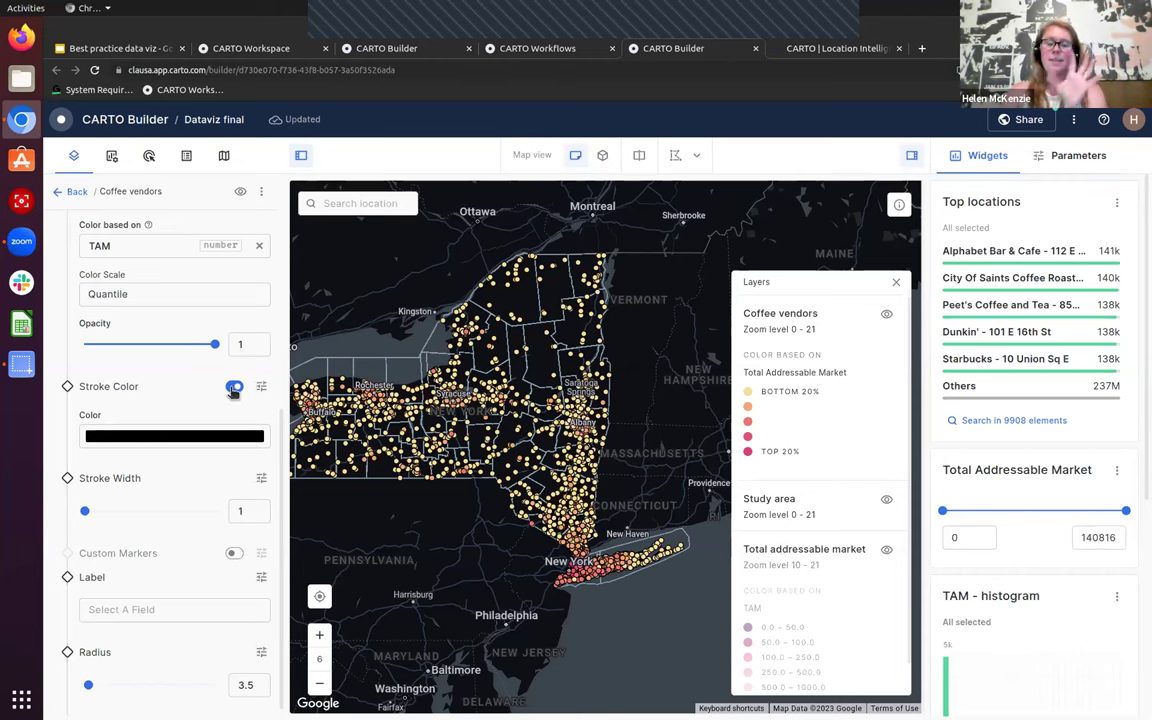
click(233, 388)
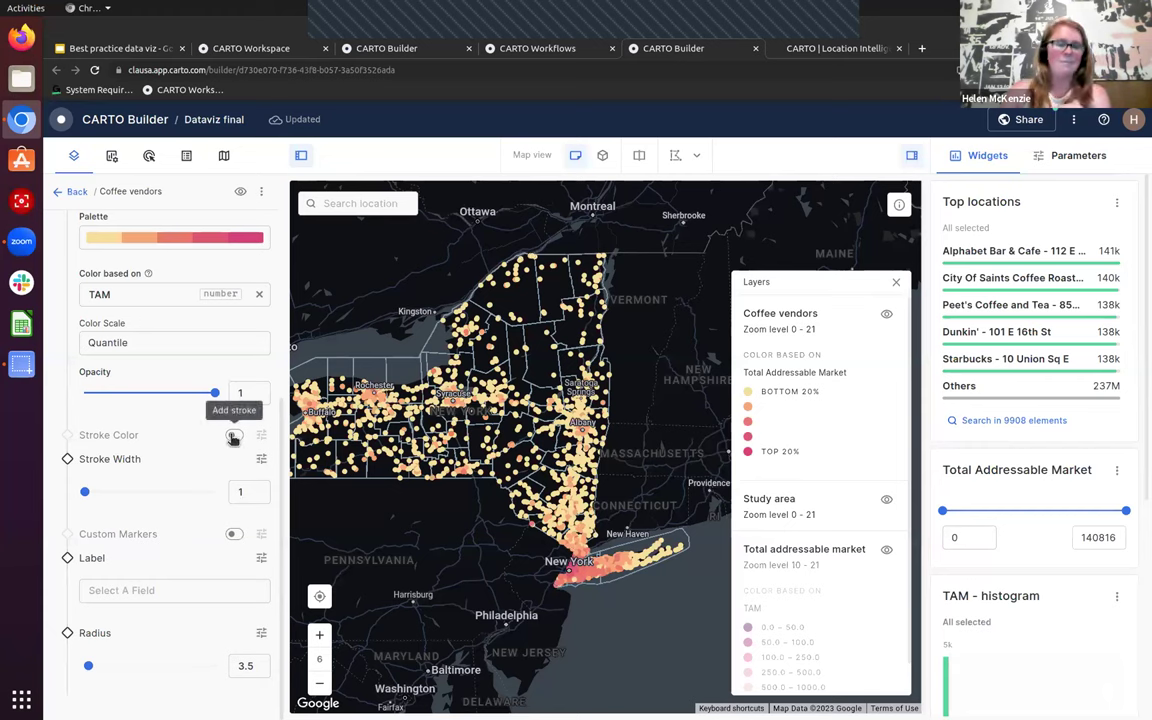
click(233, 436)
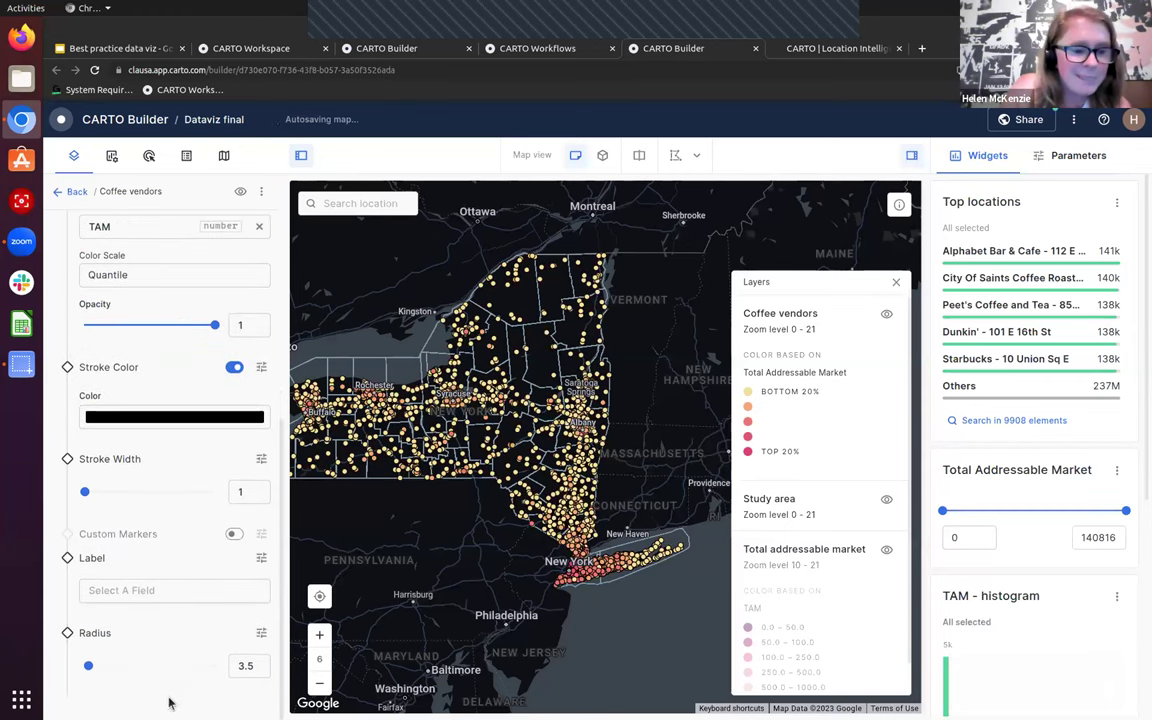
Leave the Coffee vendors layer style and open the Top locations widget's options
scroll(180, 684, up, 5)
scroll(178, 684, up, 1)
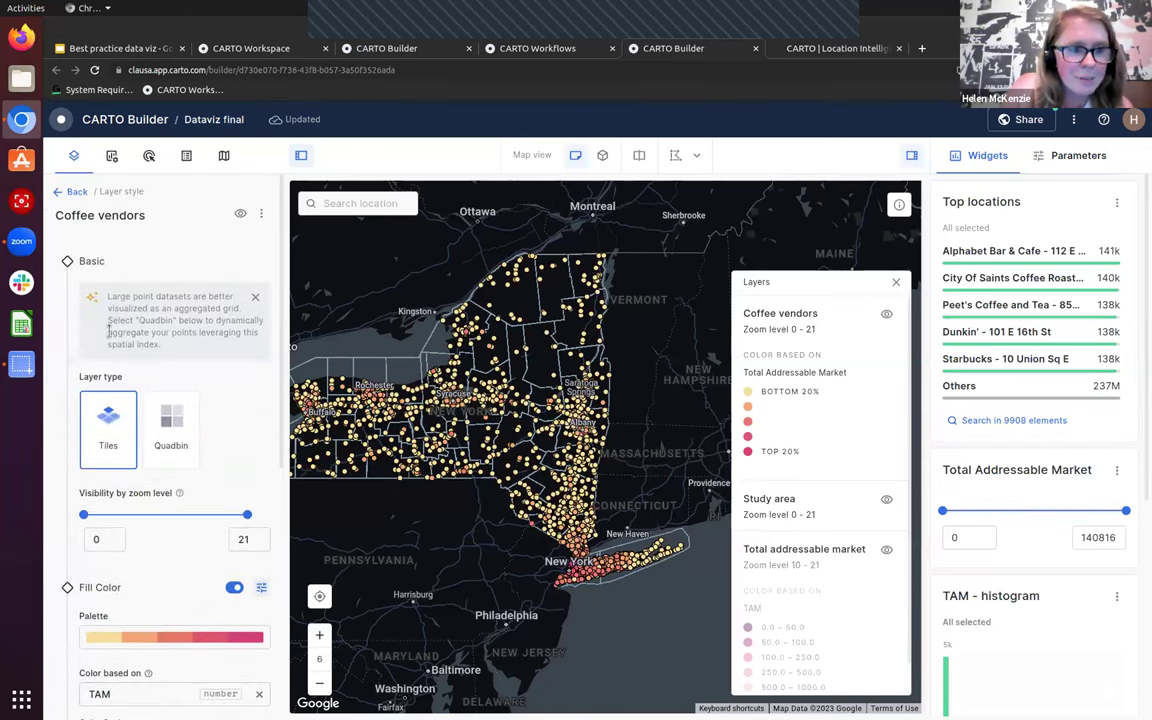
click(77, 192)
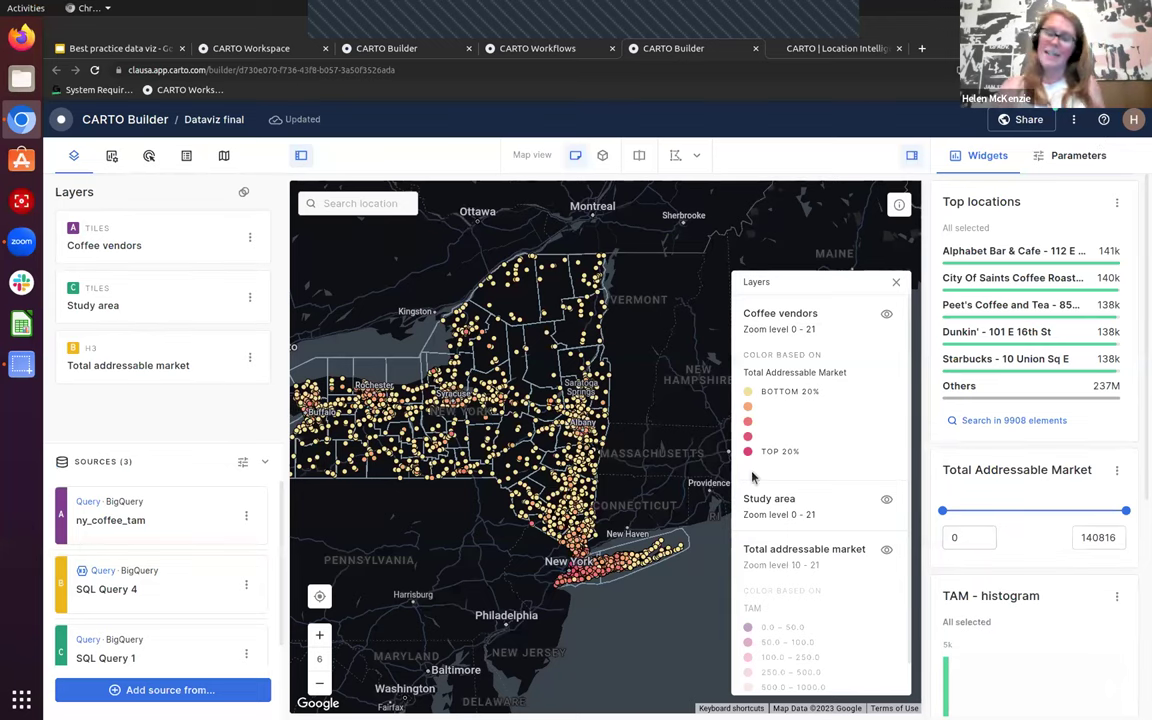
click(112, 157)
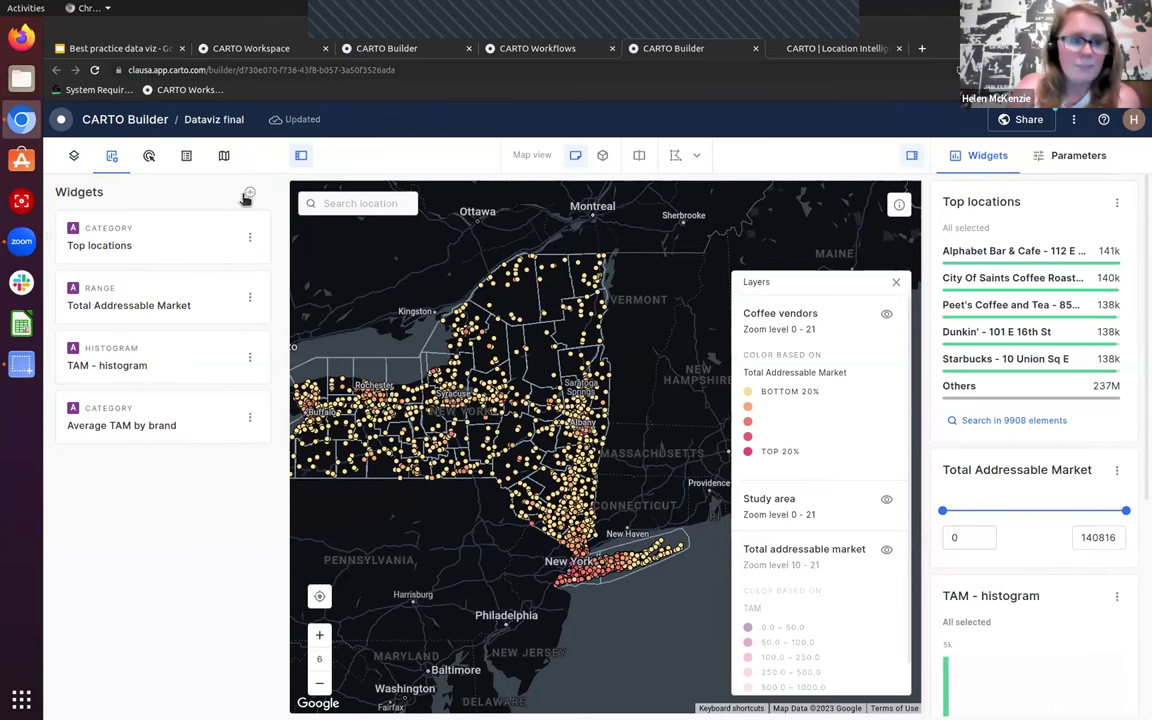
click(184, 231)
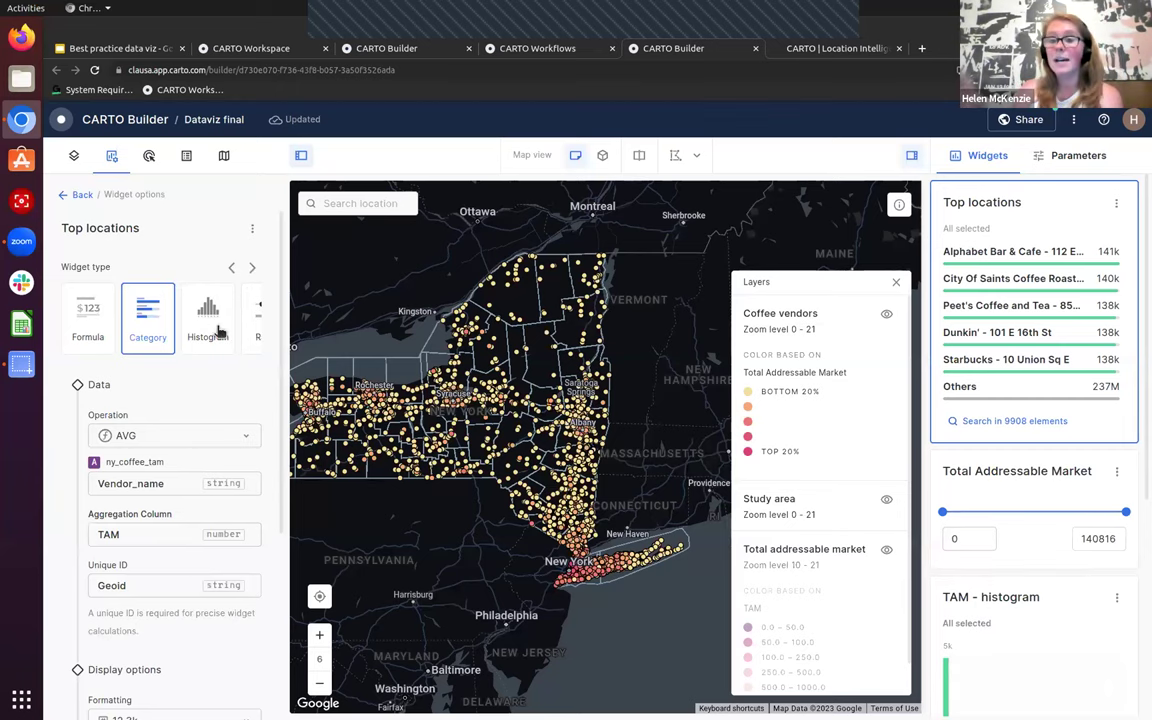
Review how the Top locations widget responds to the map view around Rochester, and check its available aggregation columns
scroll(510, 460, up, 3)
scroll(510, 460, up, 5)
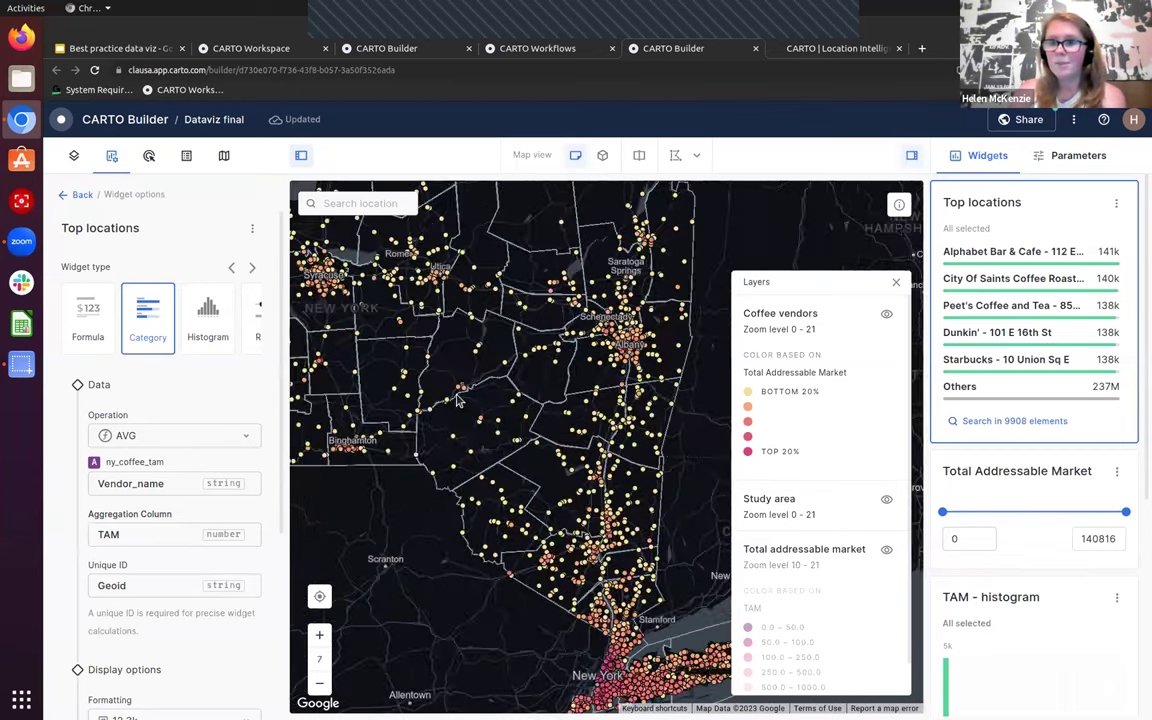
drag(432, 478, 837, 618)
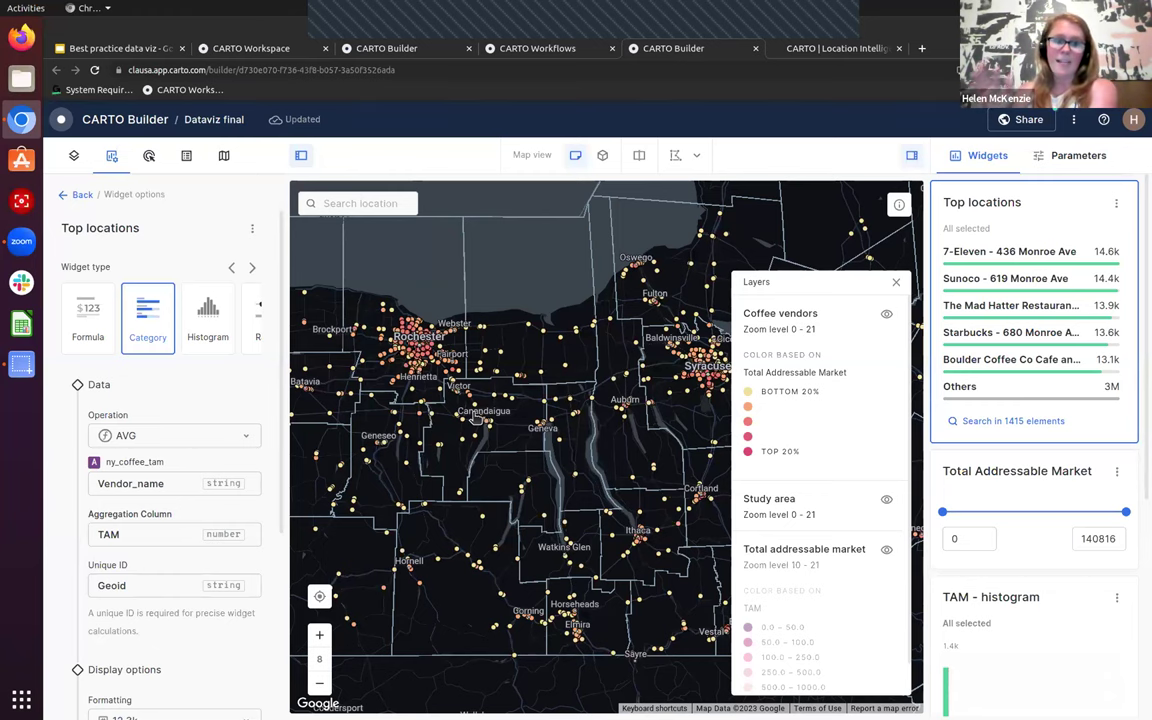
click(172, 536)
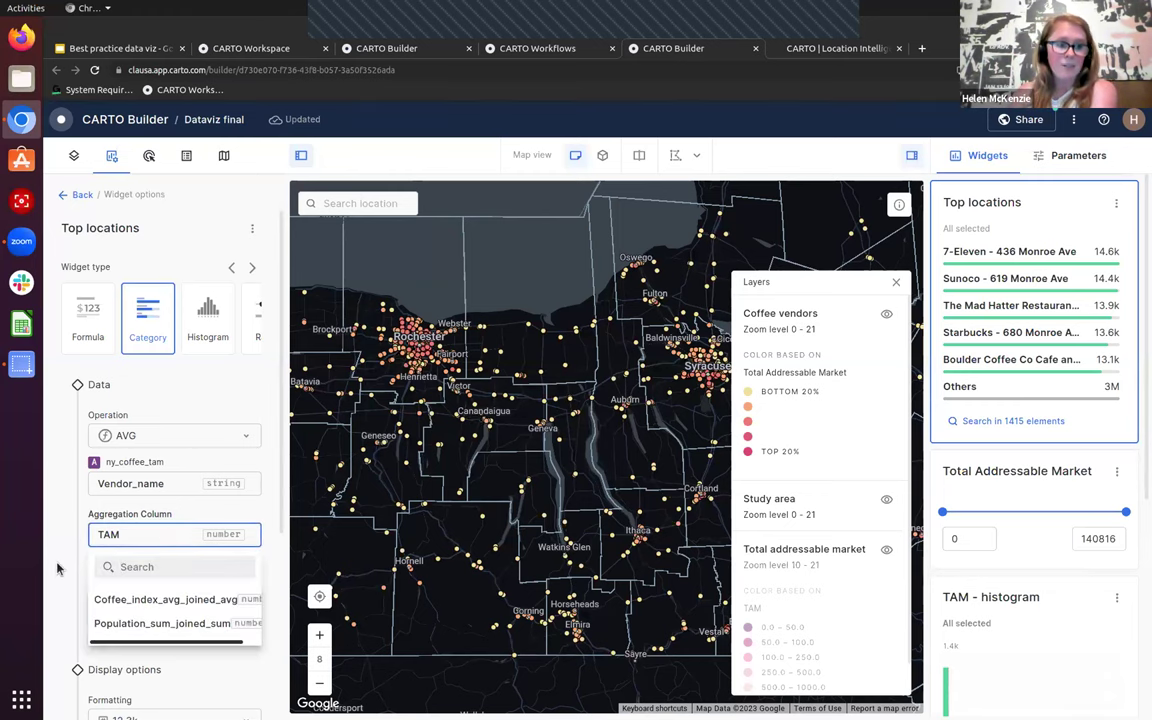
click(52, 490)
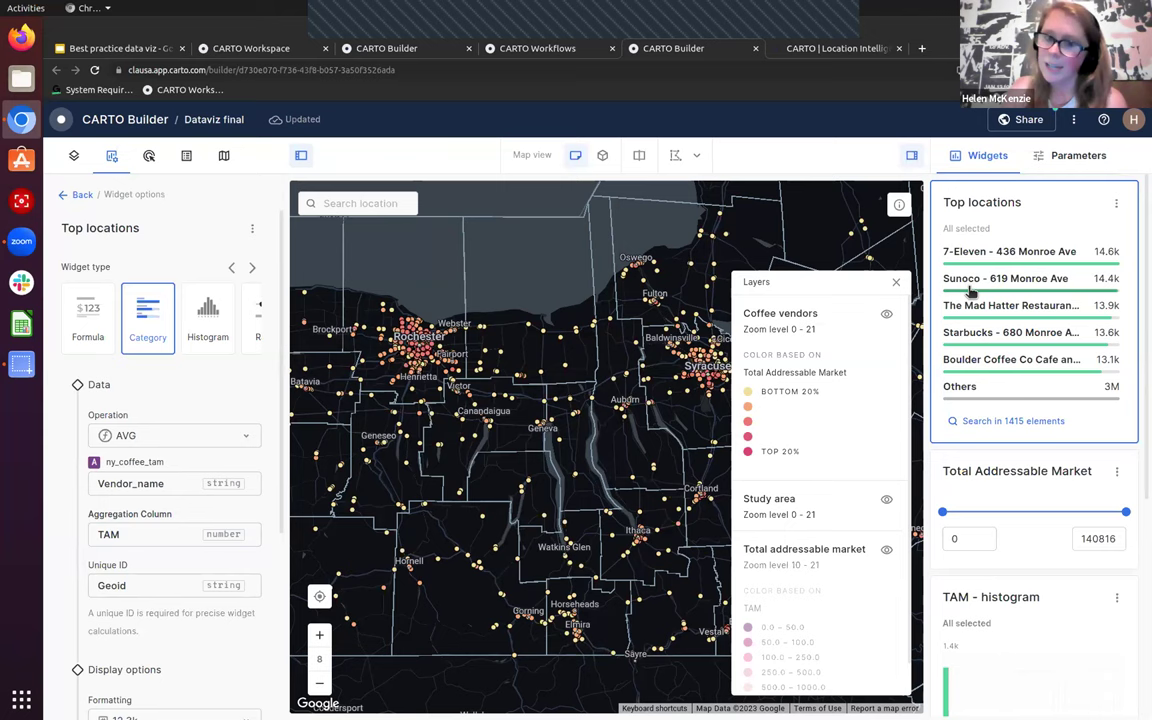
Filter the map through the Top locations widget to the 7-Eleven, Sunoco and The Mad Hatter entries, and inspect them around Rochester
click(1020, 304)
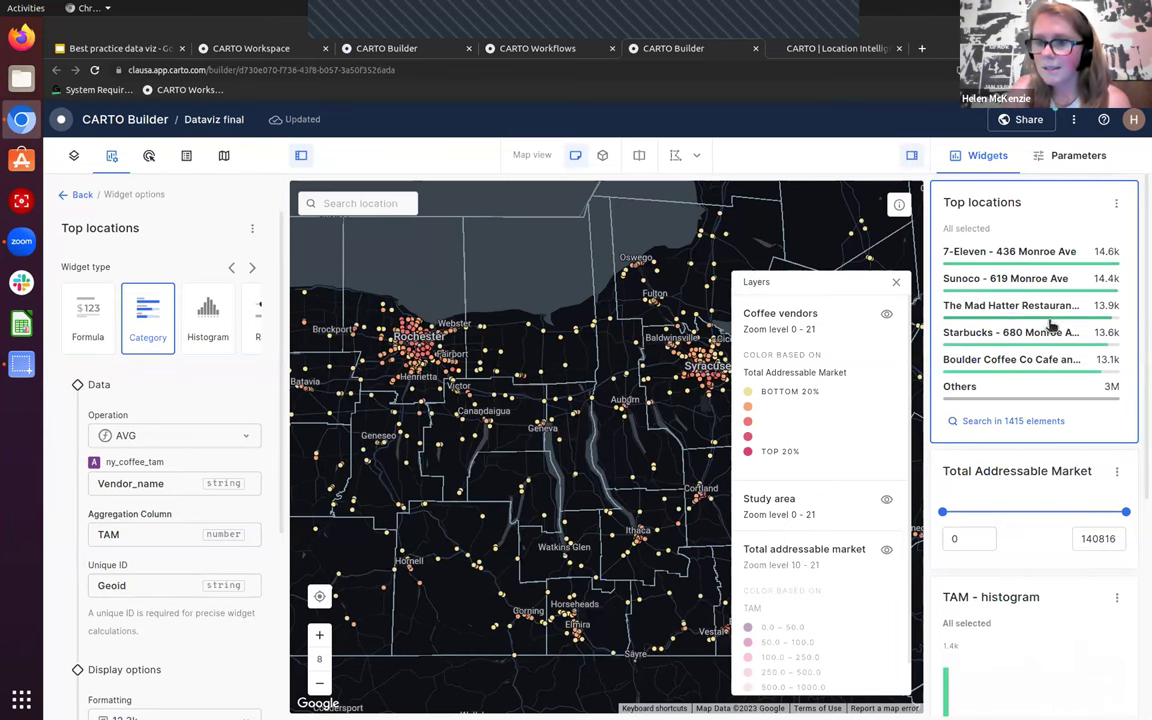
click(1062, 258)
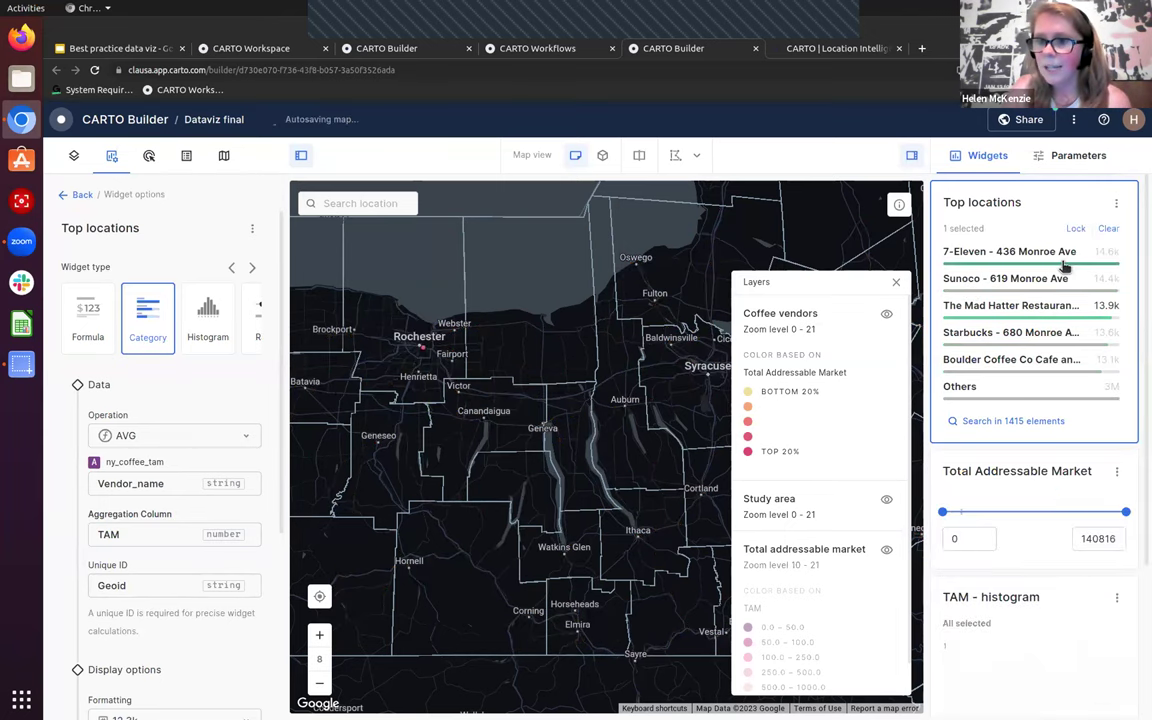
click(1058, 289)
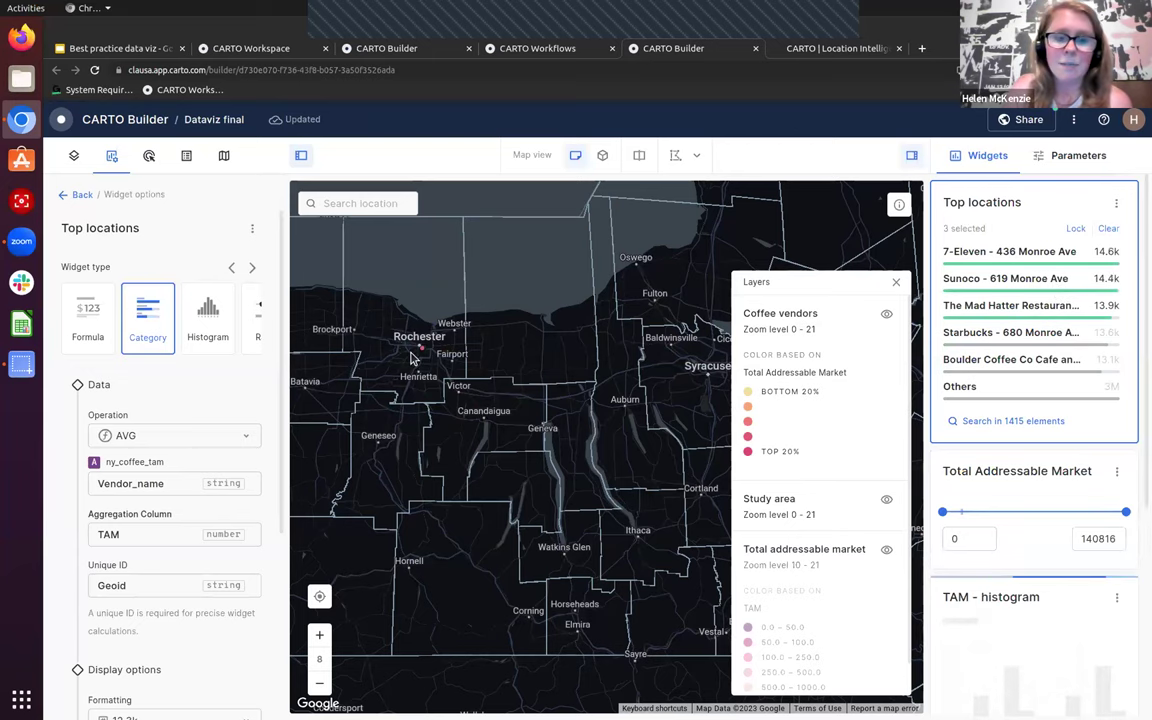
scroll(448, 340, up, 3)
scroll(448, 340, up, 2)
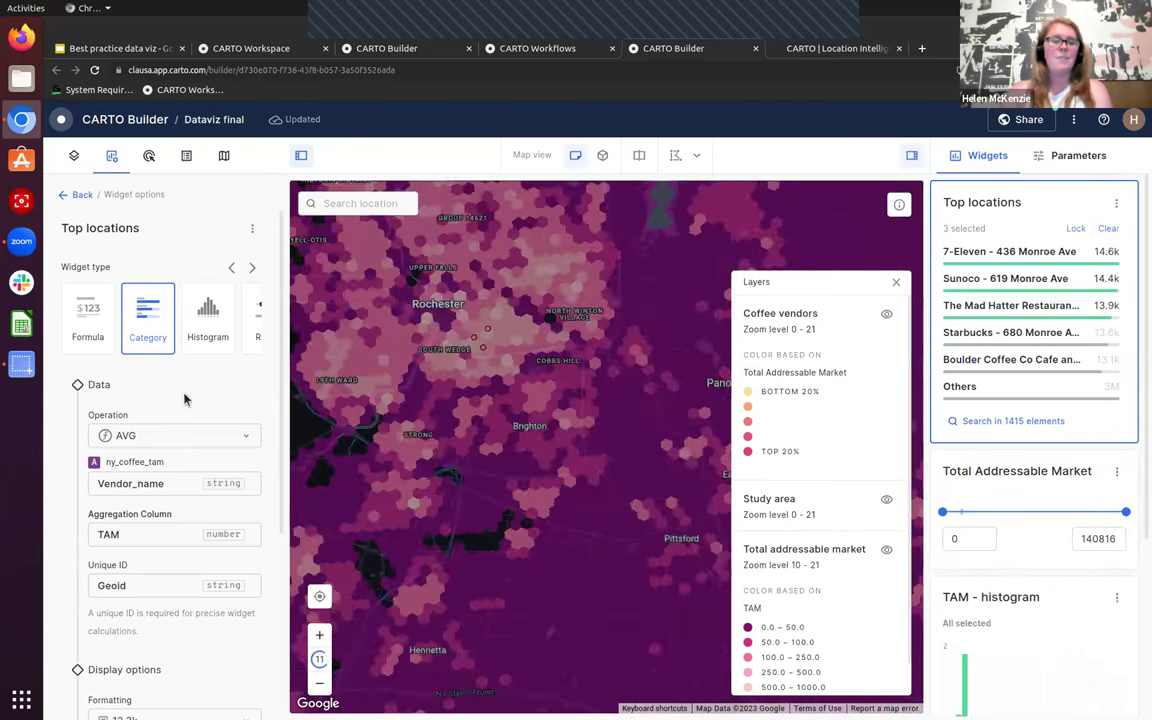
Return to the layer list, hide the Total addressable market layer and clear the Top locations selection
click(80, 194)
click(73, 155)
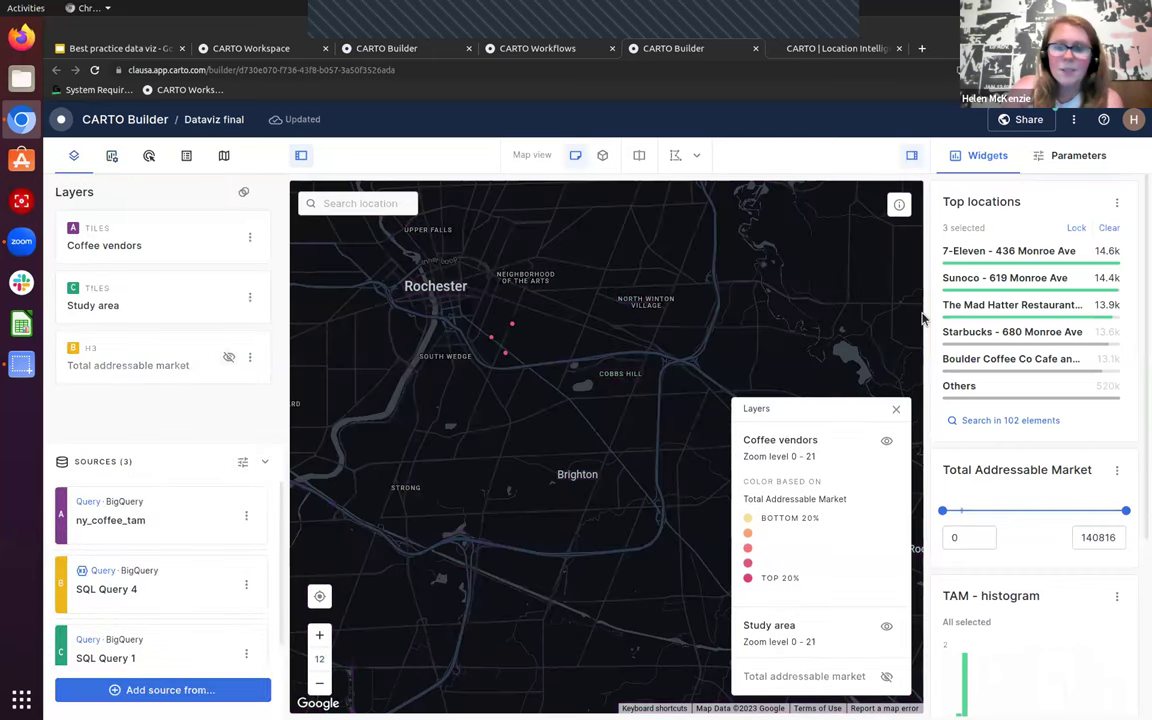
click(1109, 228)
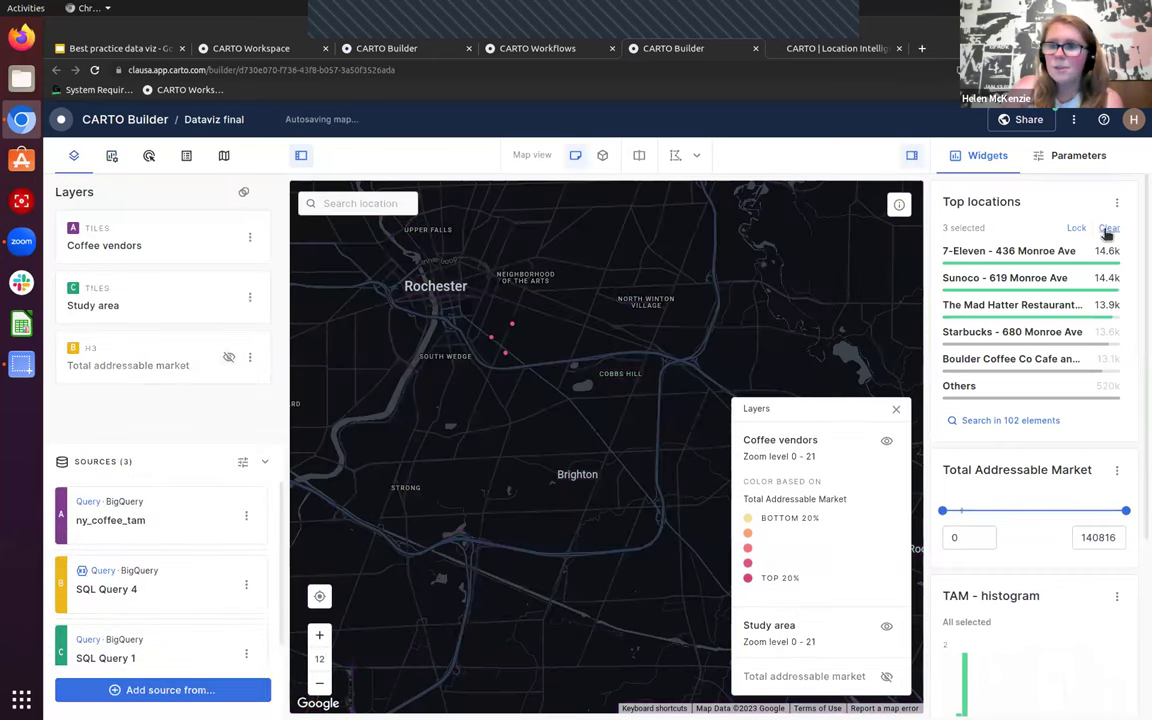
scroll(673, 376, down, 4)
drag(780, 450, 590, 437)
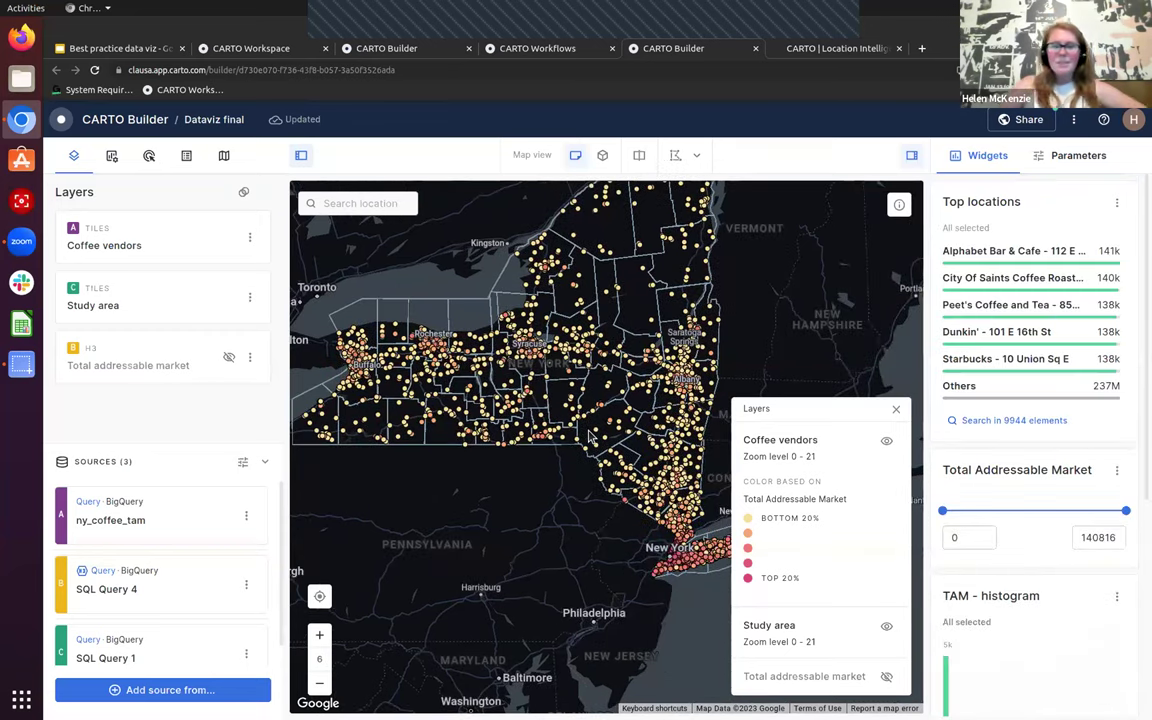
Filter Top locations to Alphabet Bar & Cafe, City Of Saints, Peet's Coffee and Dunkin', and inspect their points around Union Square in Manhattan
scroll(650, 556, up, 4)
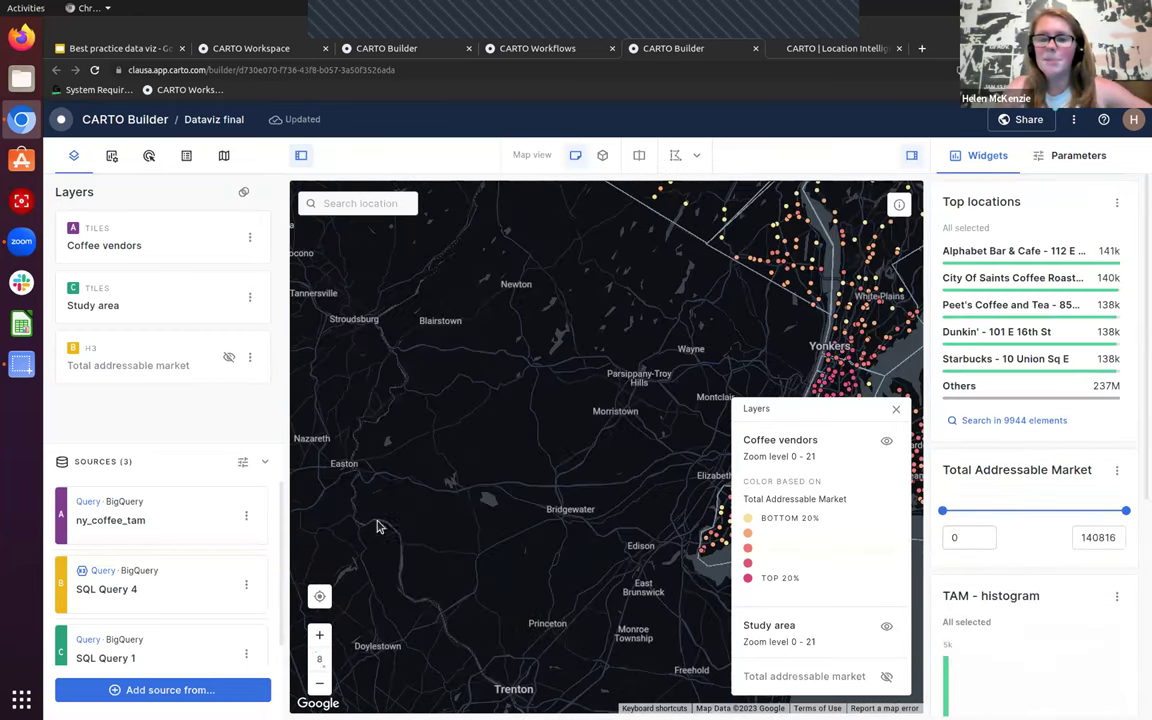
scroll(450, 462, up, 3)
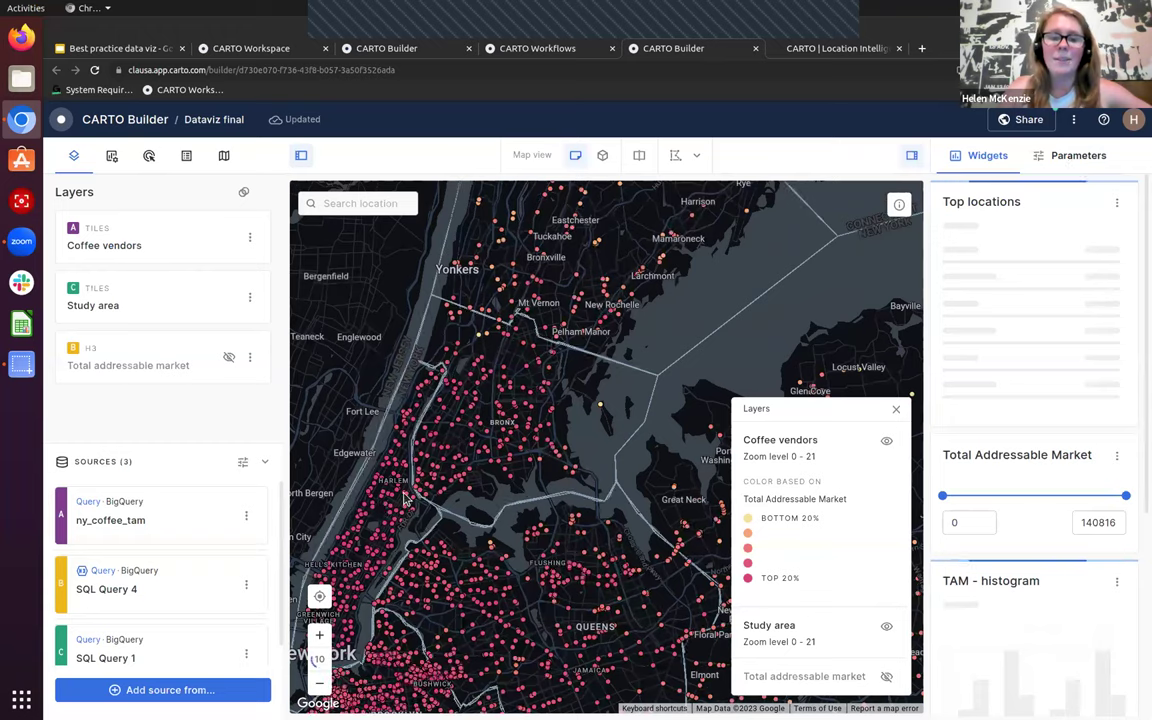
scroll(368, 486, down, 1)
scroll(366, 486, up, 4)
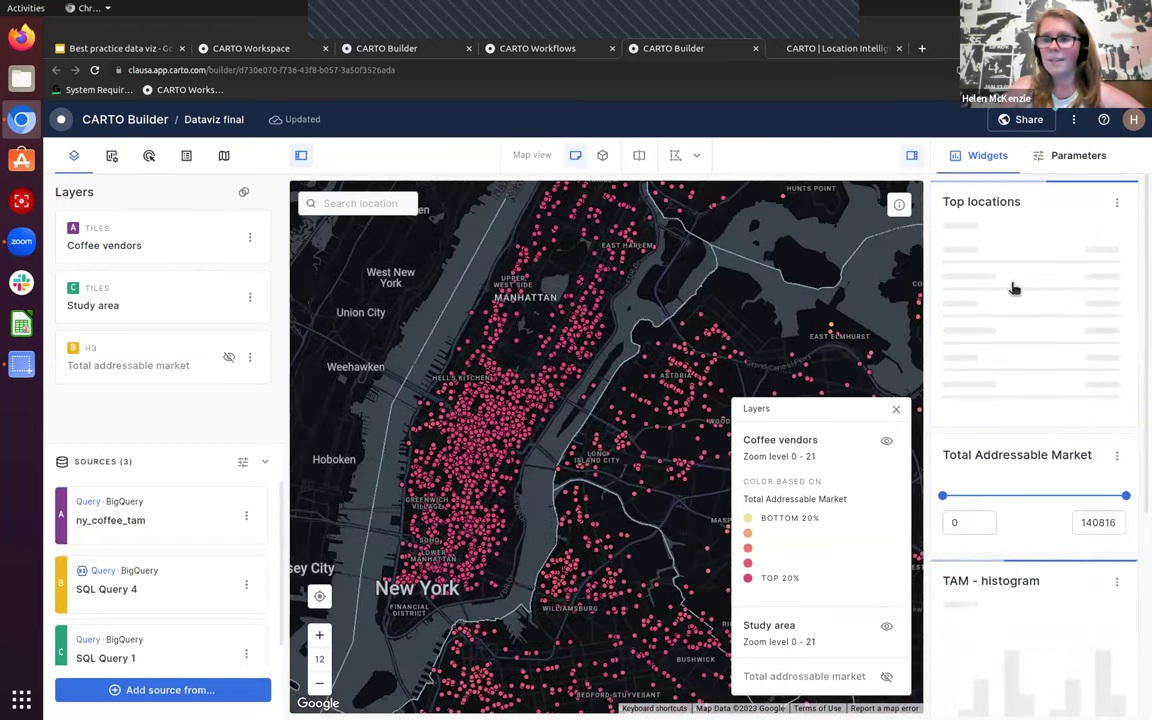
click(1015, 341)
click(1008, 357)
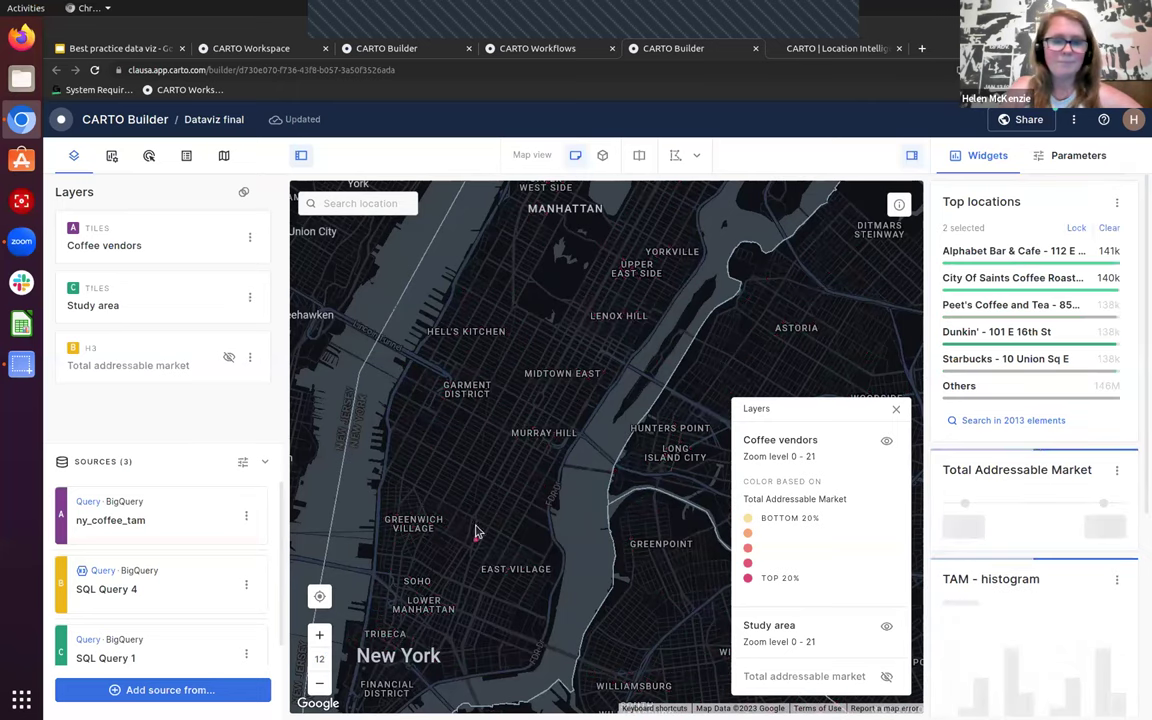
scroll(465, 528, up, 4)
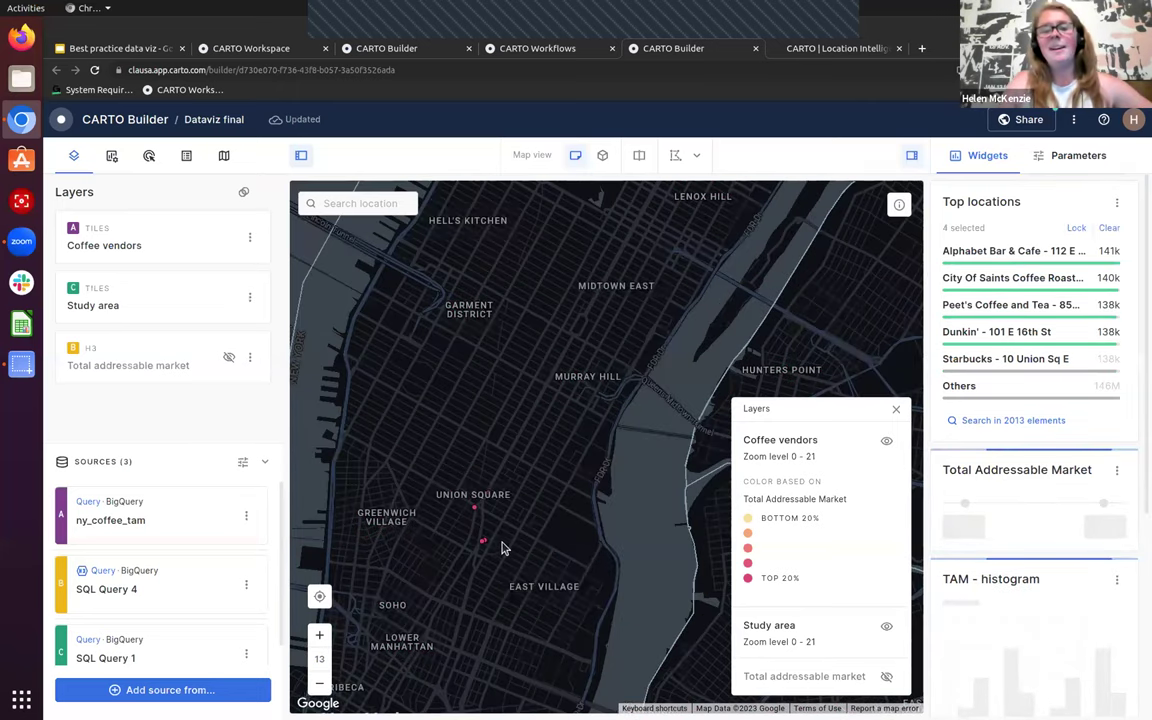
scroll(505, 540, up, 1)
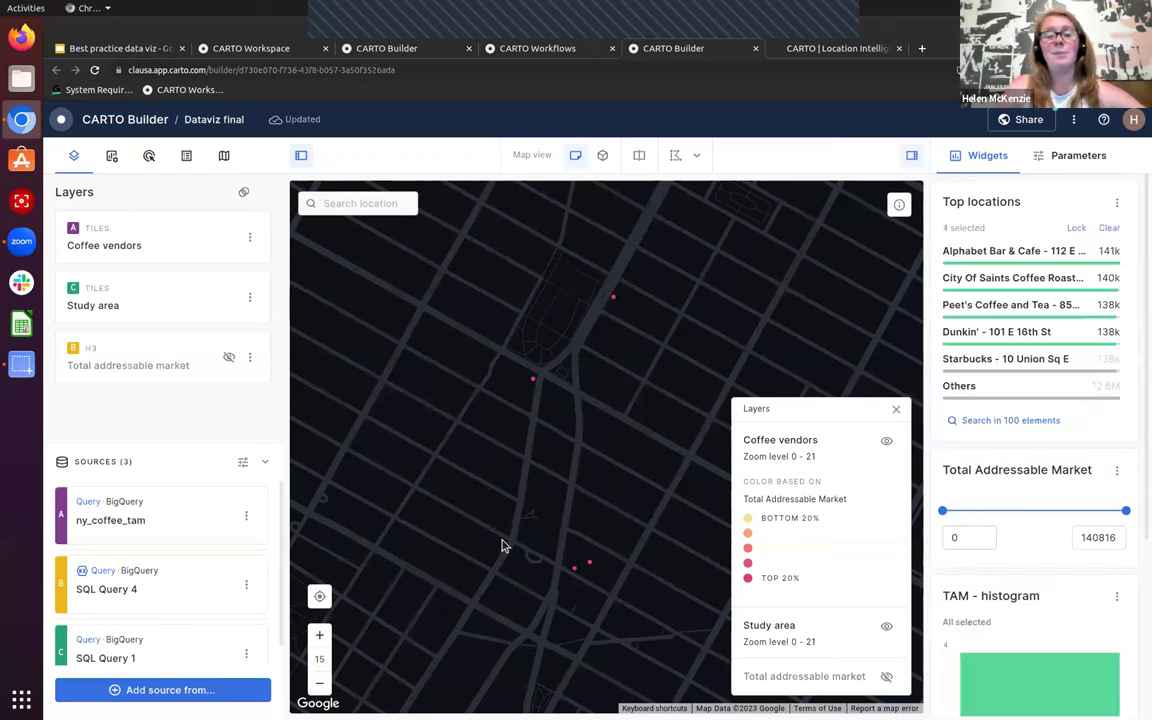
scroll(503, 546, down, 1)
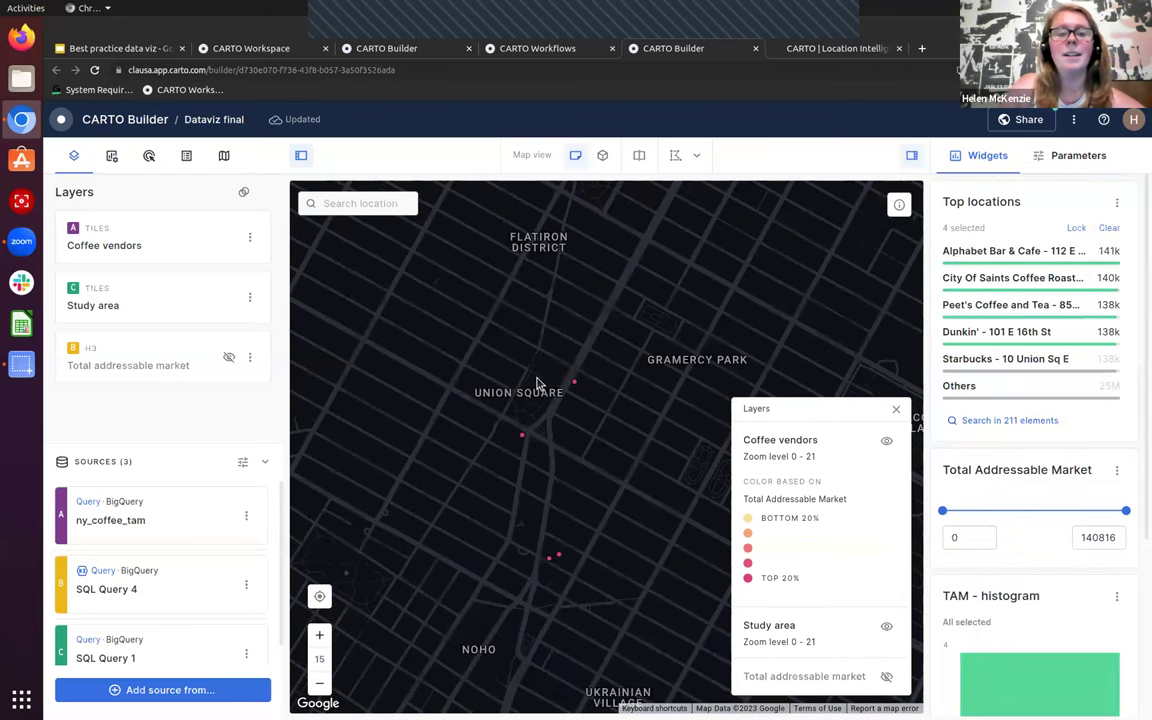
Open the map's interaction settings and view the pop-up of the Dunkin' point northeast of Union Square
click(150, 156)
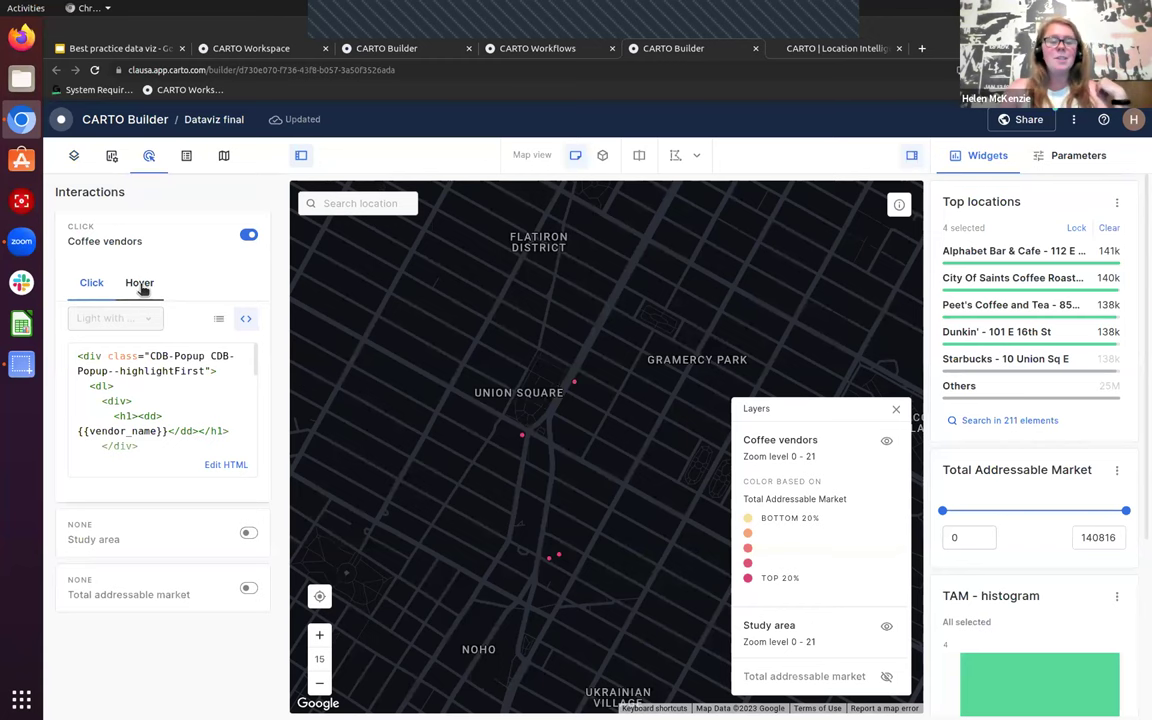
click(575, 385)
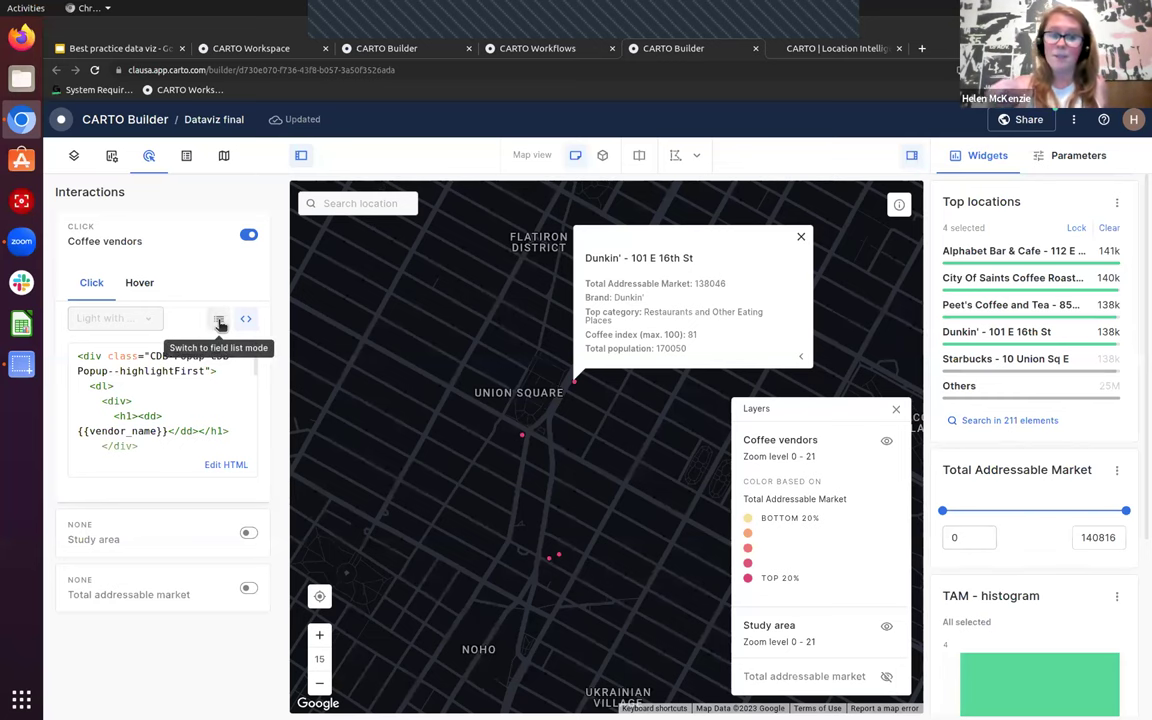
Try a dark, highlighted pop-up style for clicks on the Study area layer and look through the fields it can show
click(200, 536)
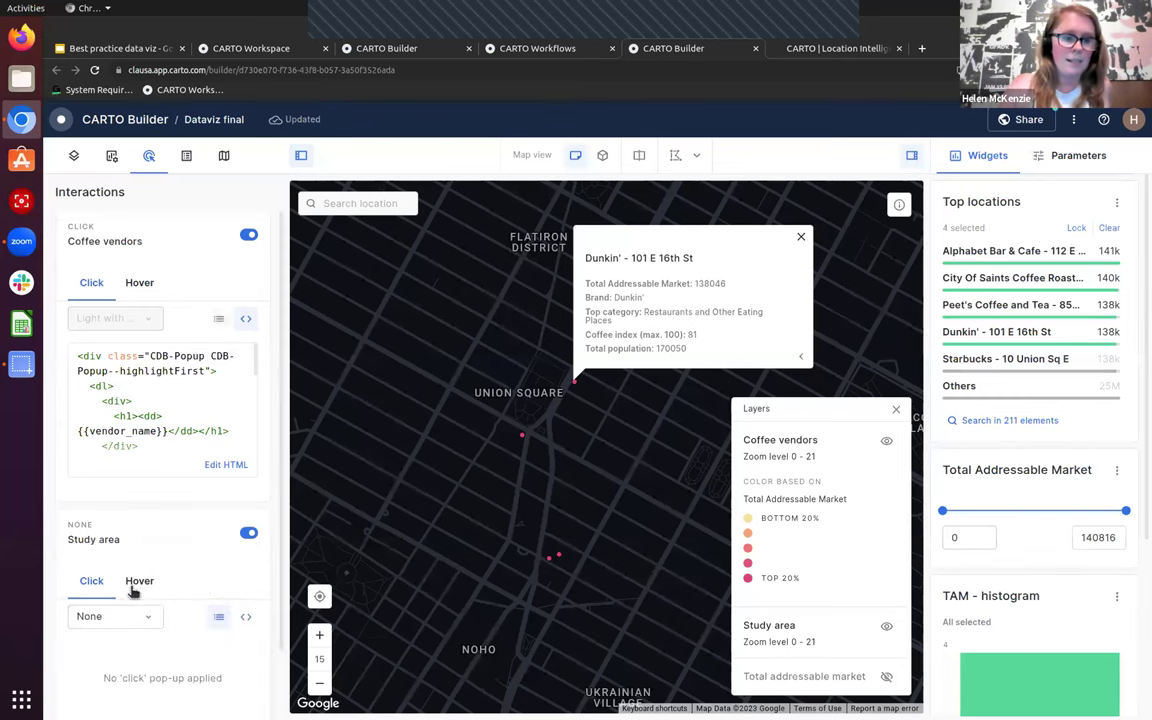
click(139, 537)
click(149, 594)
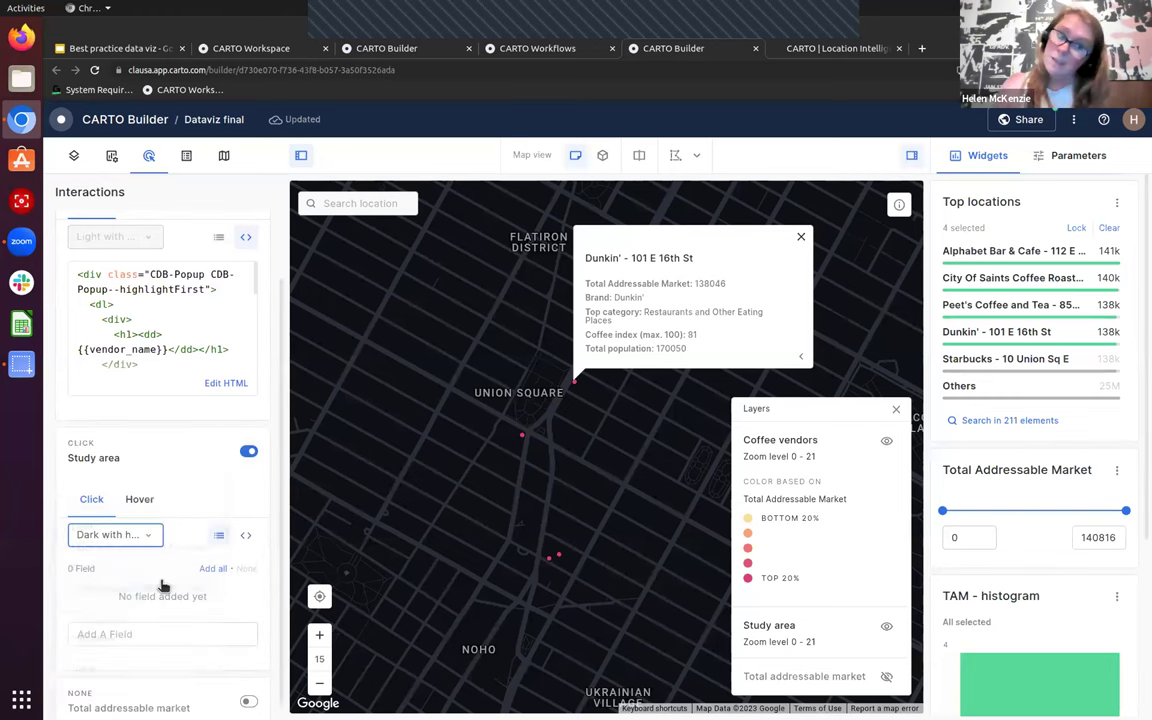
click(140, 616)
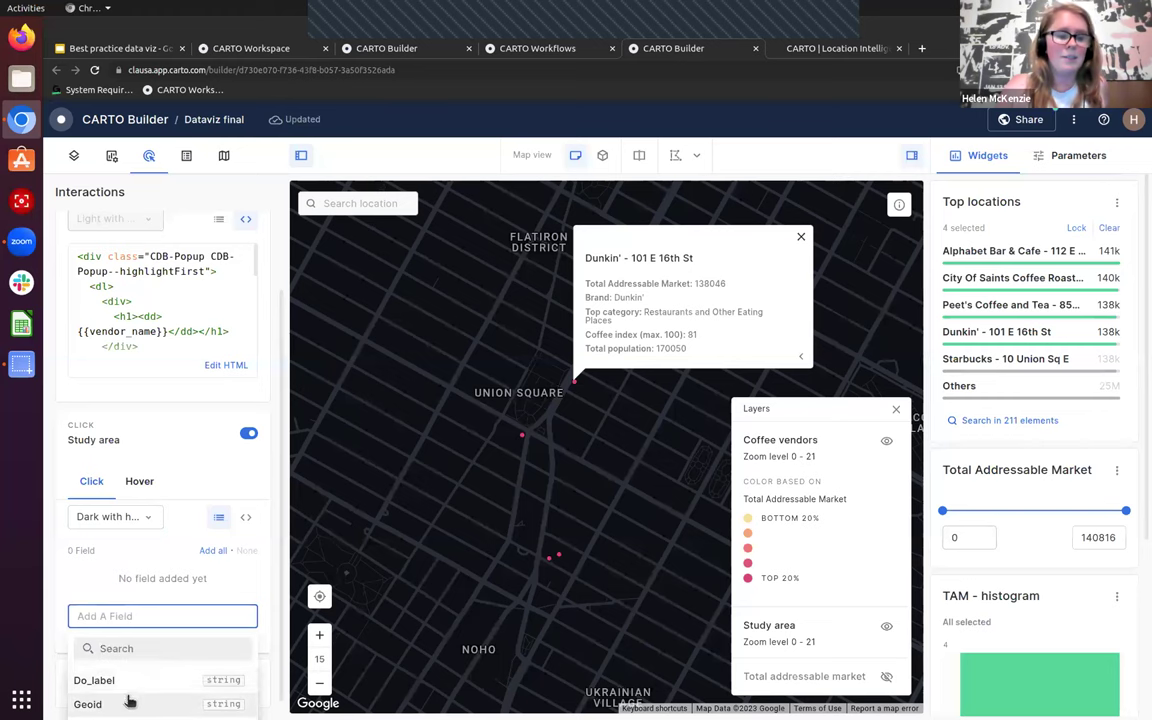
Review the custom HTML of the Coffee vendors click pop-up and leave the editor without applying changes
click(128, 662)
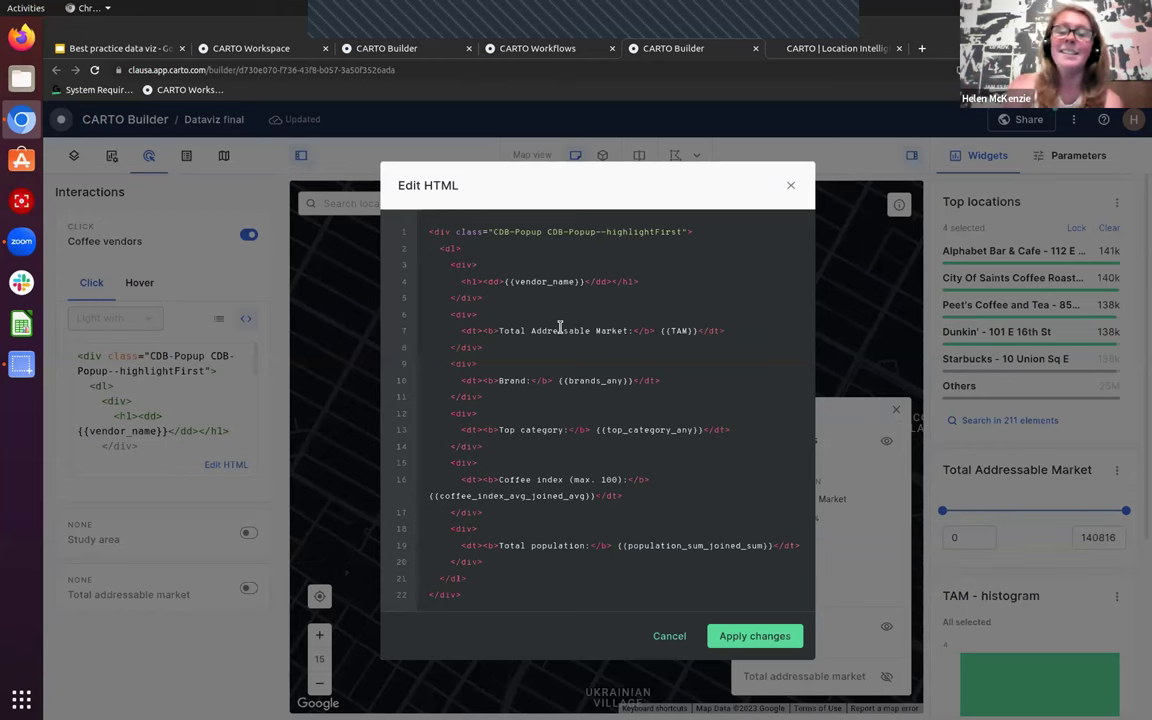
click(791, 187)
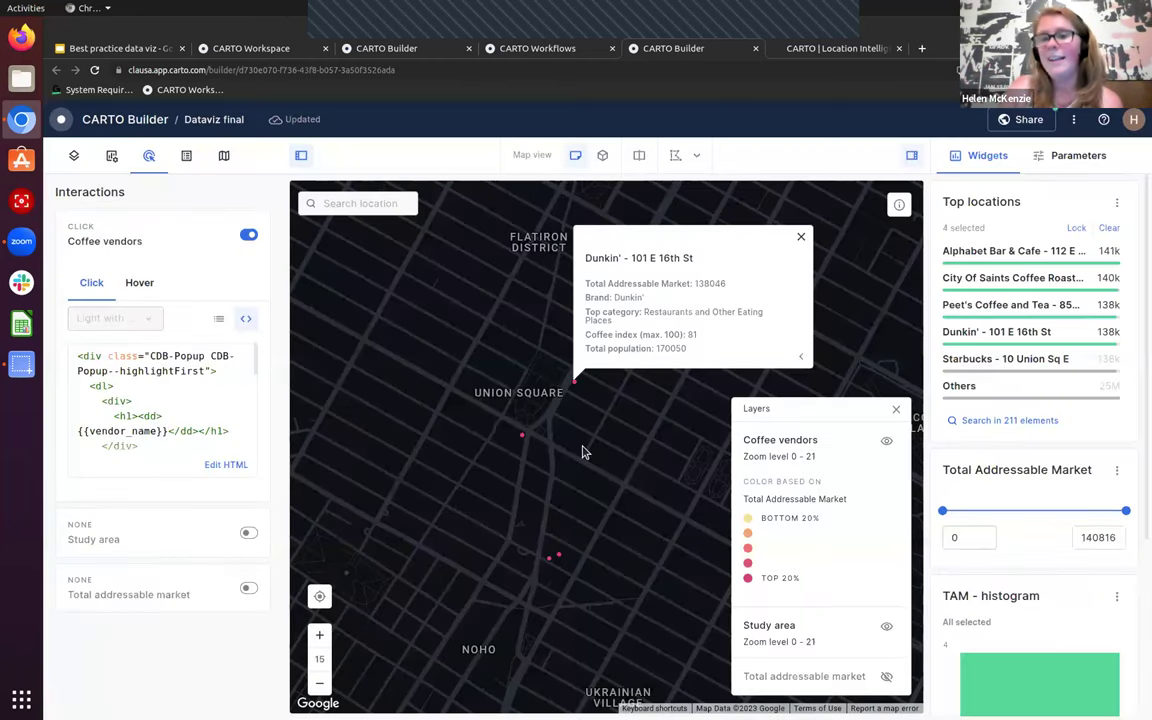
Dismiss the Dunkin' pop-up and clear the Top locations selection so all coffee vendors show around New York
click(585, 453)
click(1109, 228)
scroll(683, 443, down, 6)
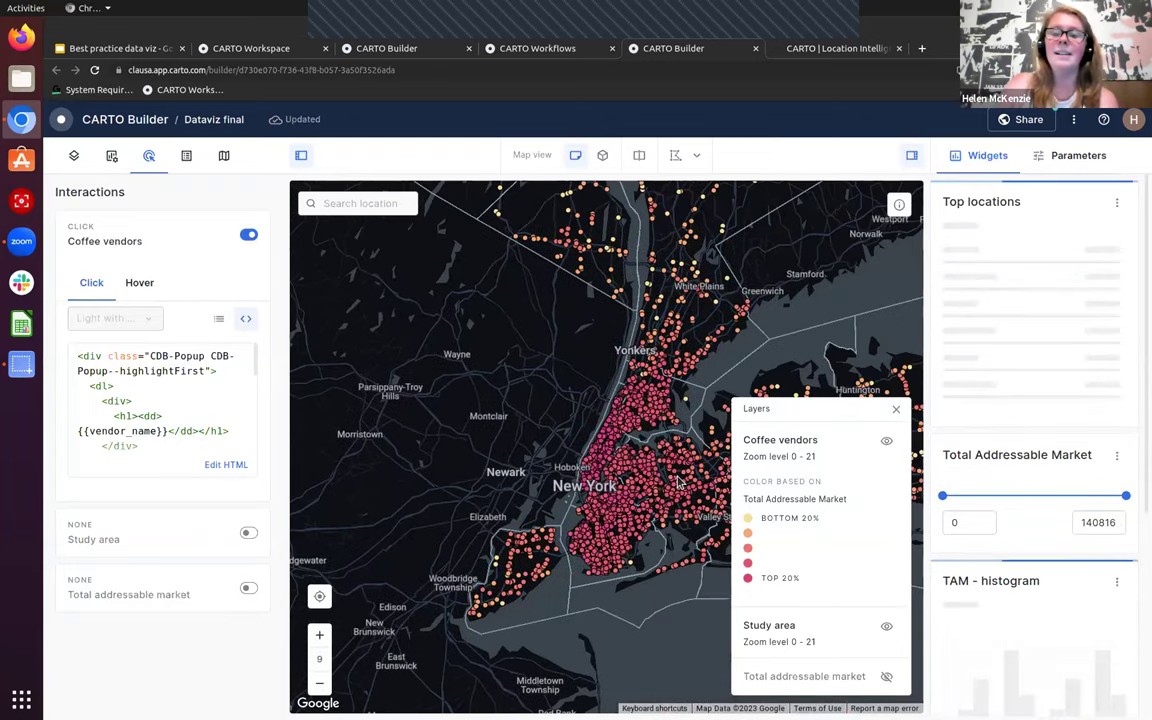
Examine the Total Addressable Market range, TAM histogram and Average TAM by brand widgets for New York City and the whole state
drag(944, 511, 900, 535)
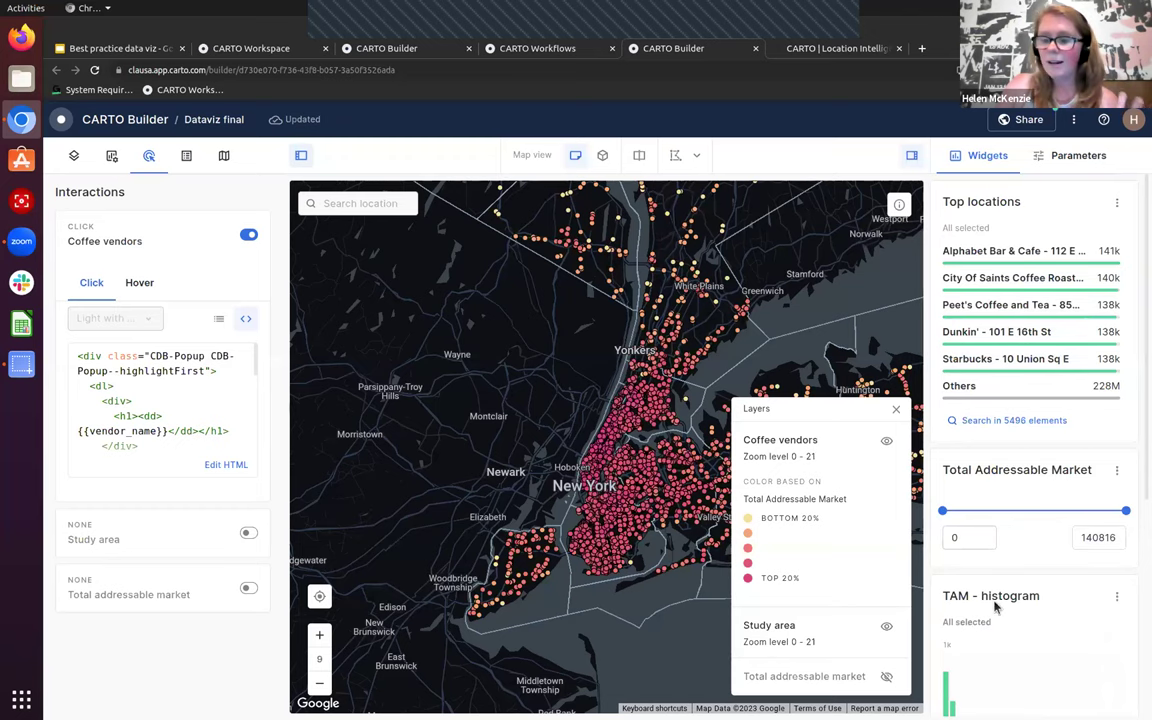
scroll(997, 600, down, 4)
mouse_move(1003, 396)
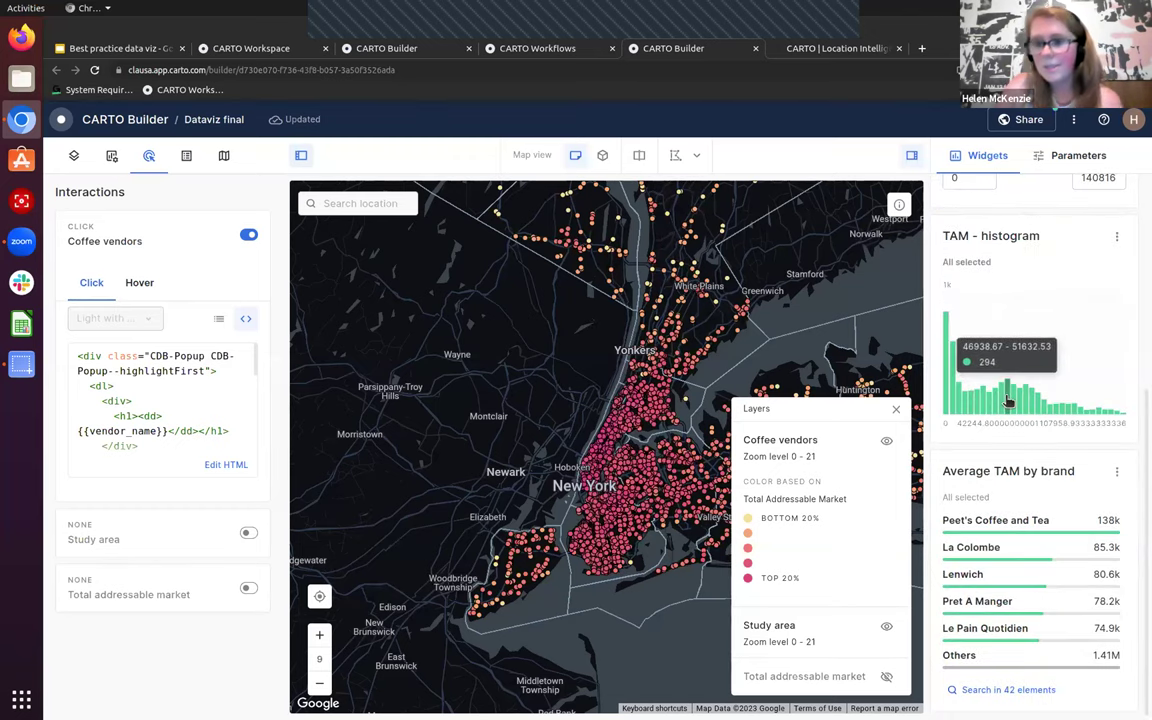
scroll(510, 530, down, 2)
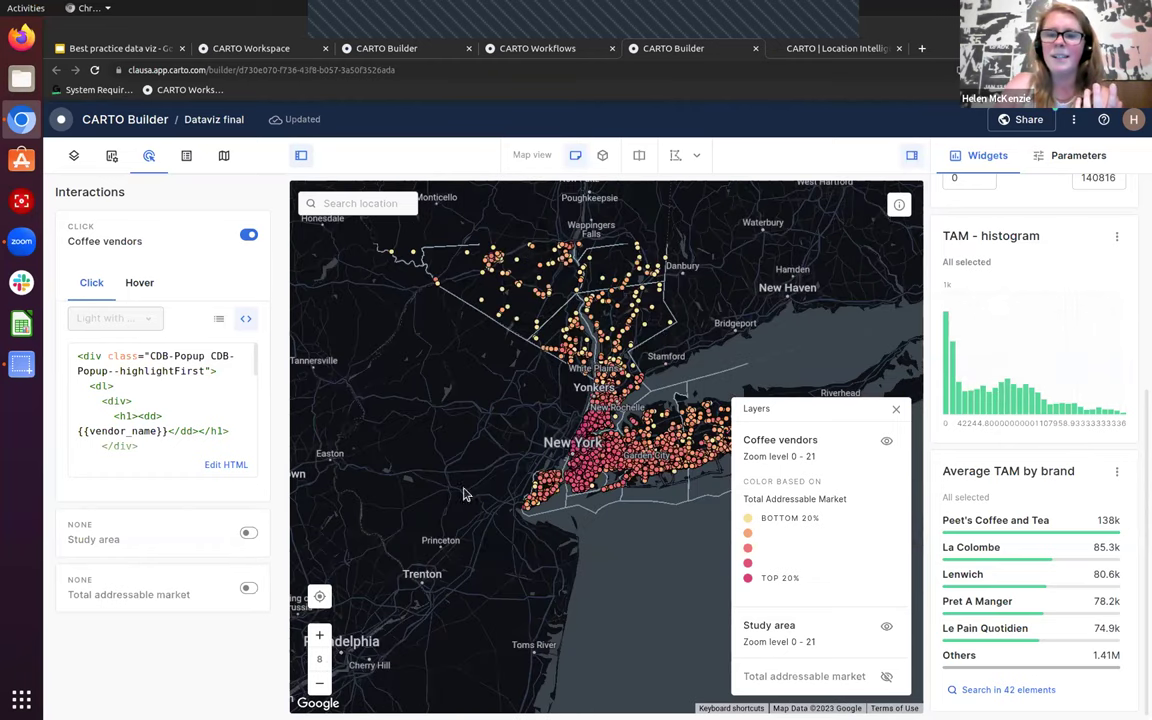
drag(405, 461, 513, 700)
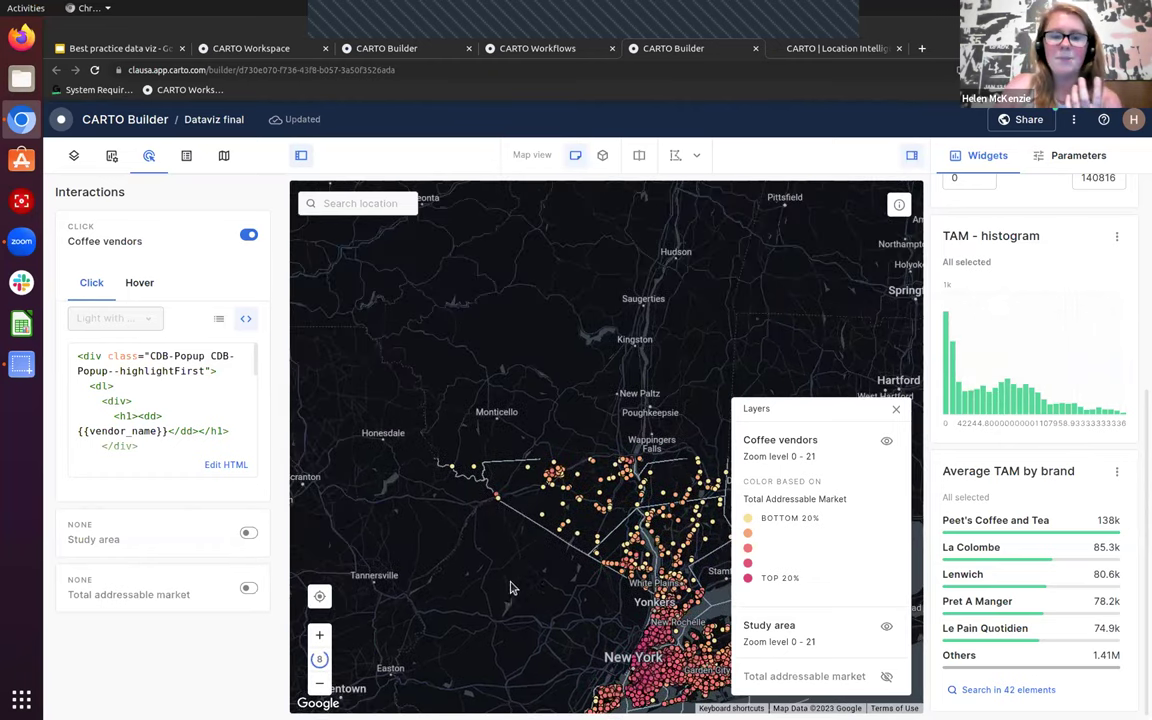
scroll(558, 531, down, 4)
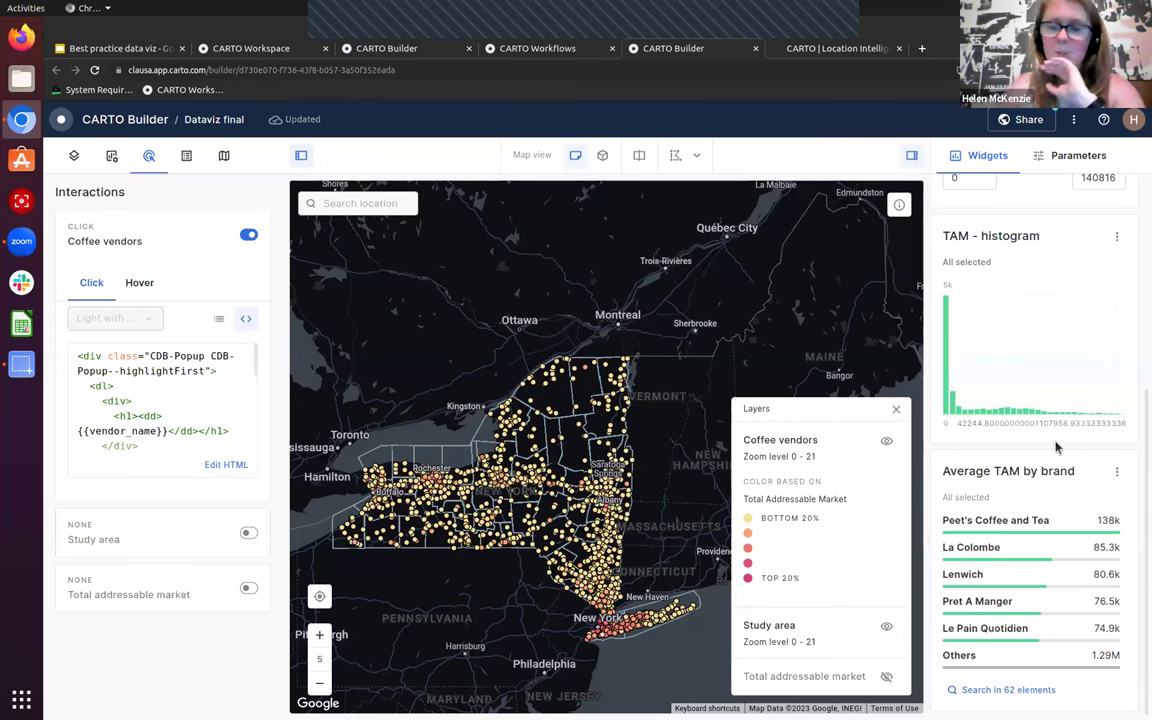
Filter the vendors to the lowest bin of the TAM histogram, and clear that selection again
click(948, 378)
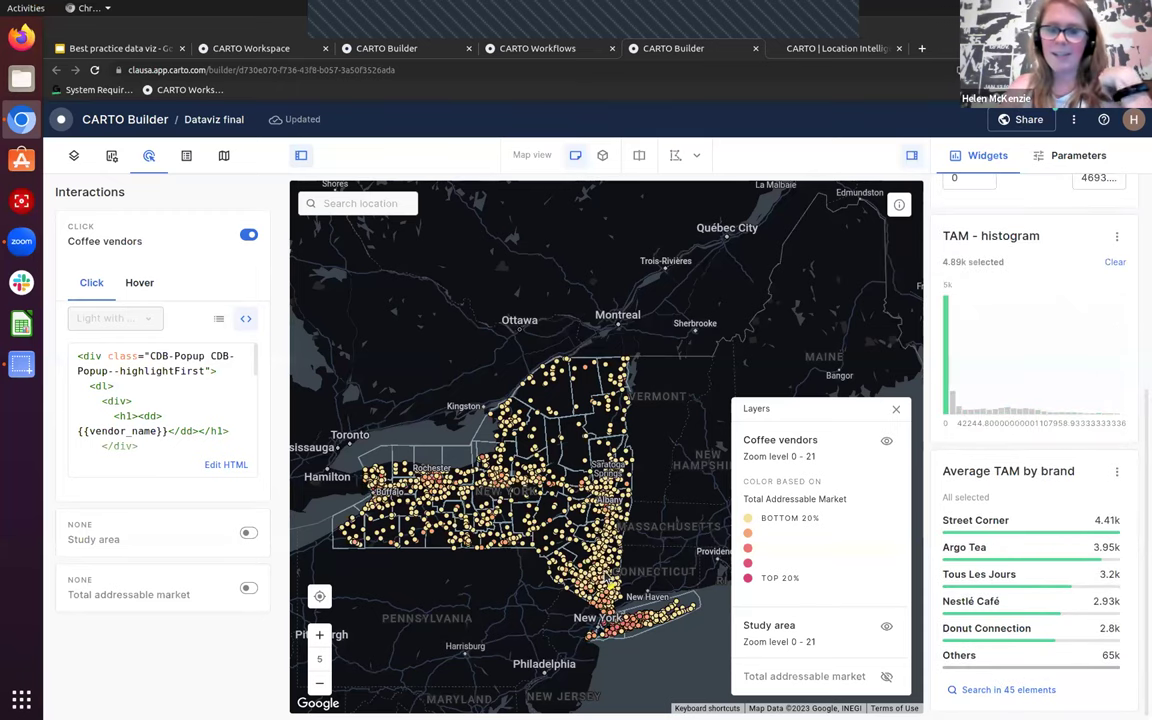
scroll(600, 545, up, 2)
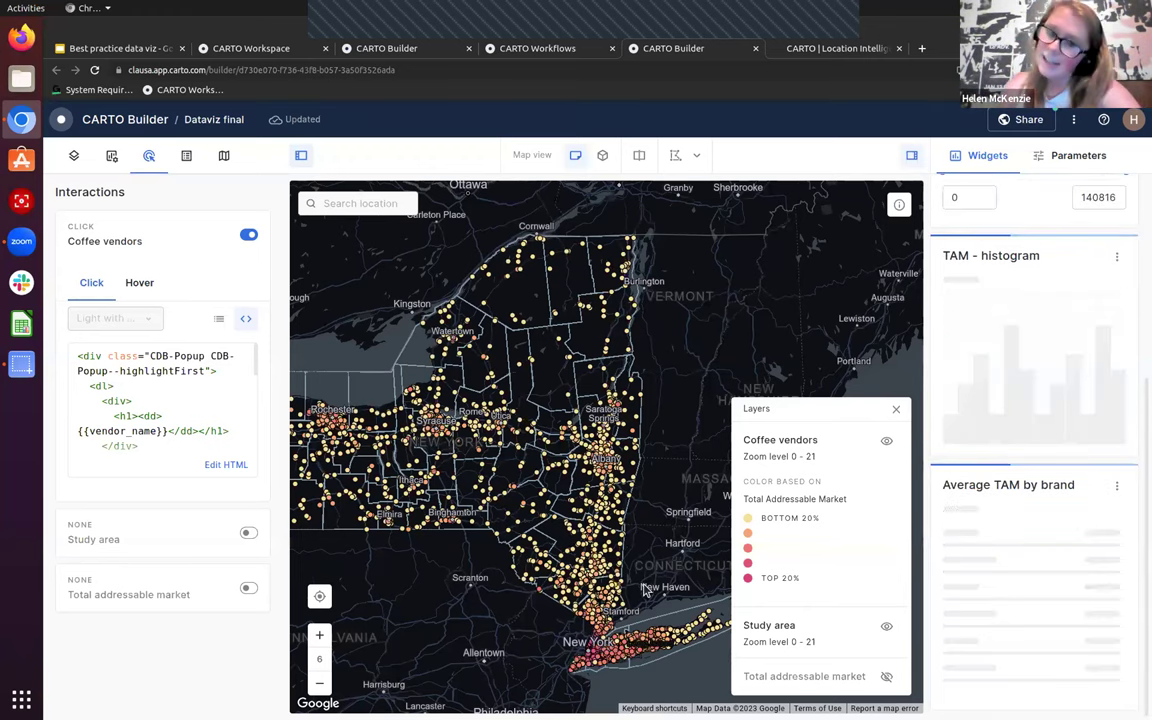
View the pop-up details of a Stewart's Shops vendor between Albany and New York
drag(645, 589, 631, 531)
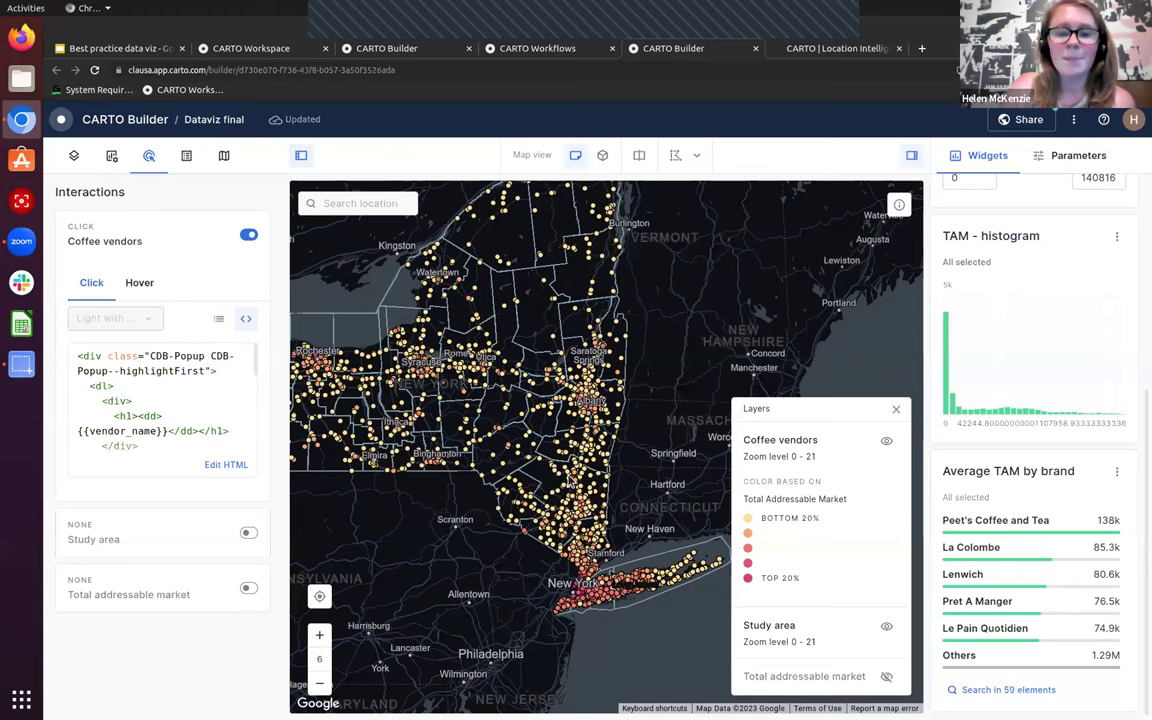
click(573, 470)
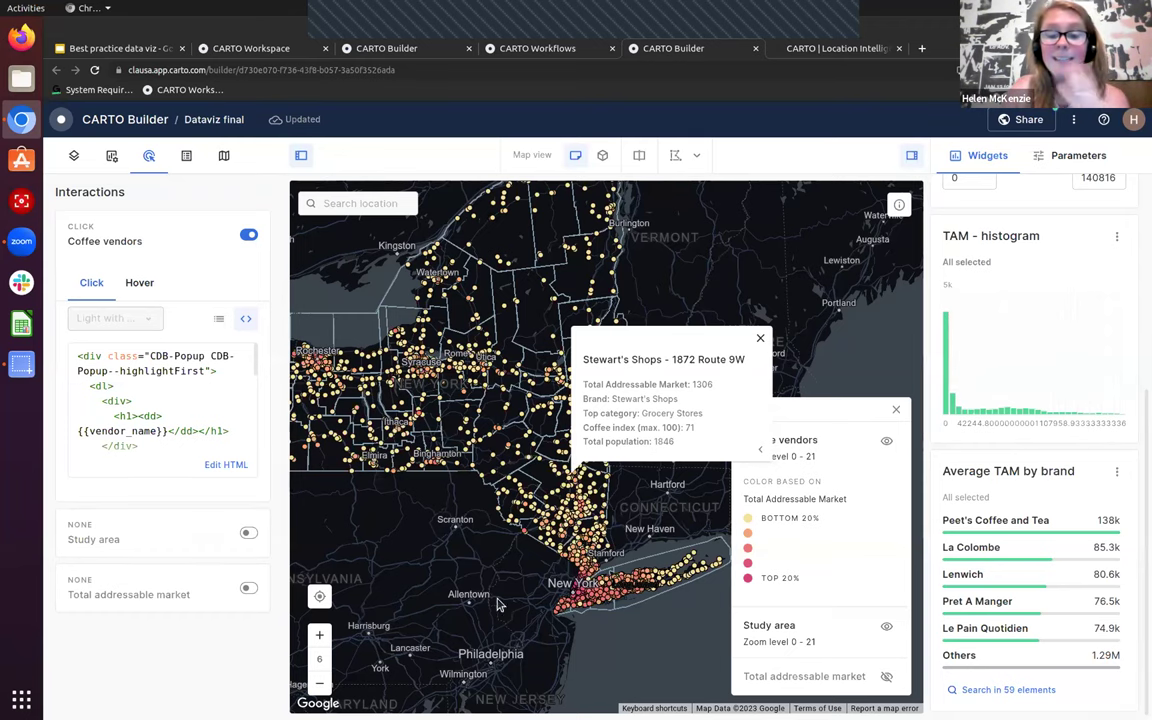
Show the Total addressable market H3 layer over New York City beneath the coffee vendors, and hide it again
scroll(553, 588, up, 2)
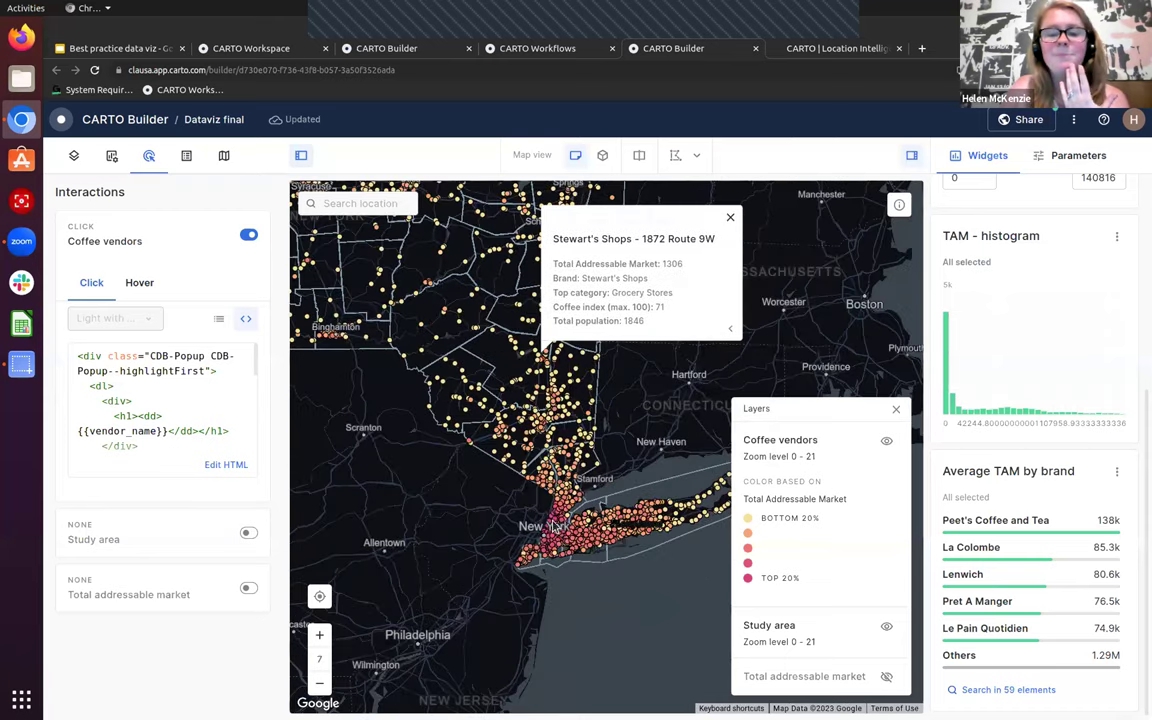
scroll(444, 415, up, 3)
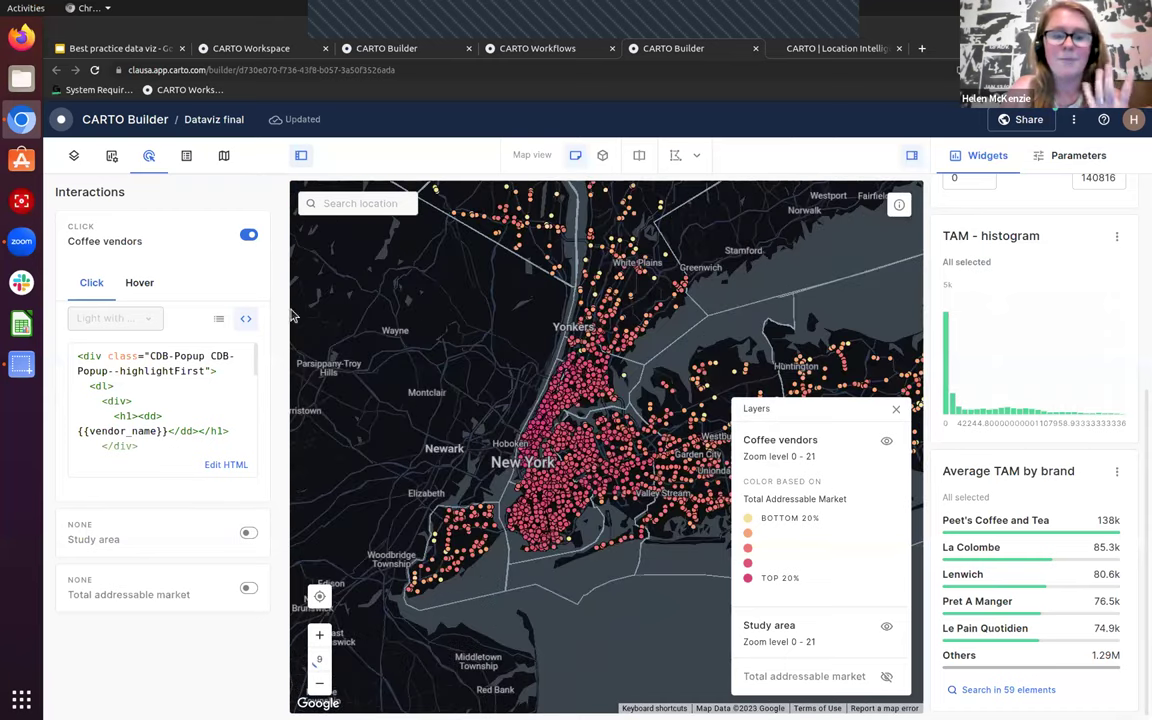
scroll(463, 333, up, 2)
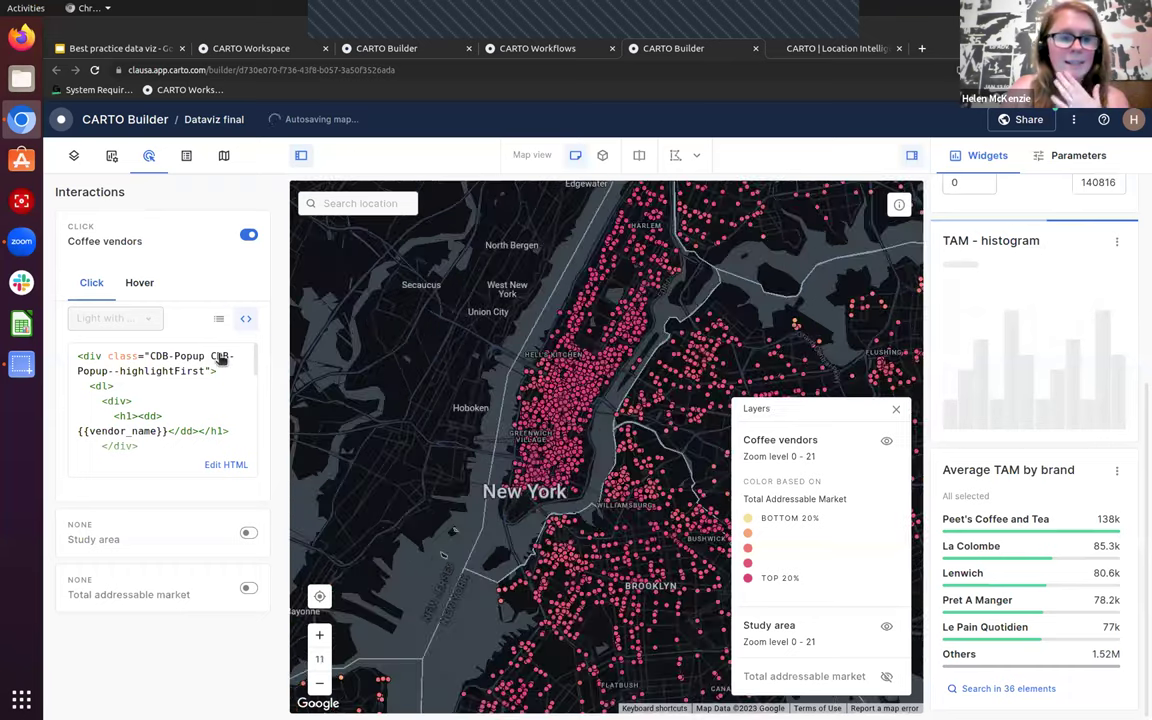
click(73, 155)
click(230, 357)
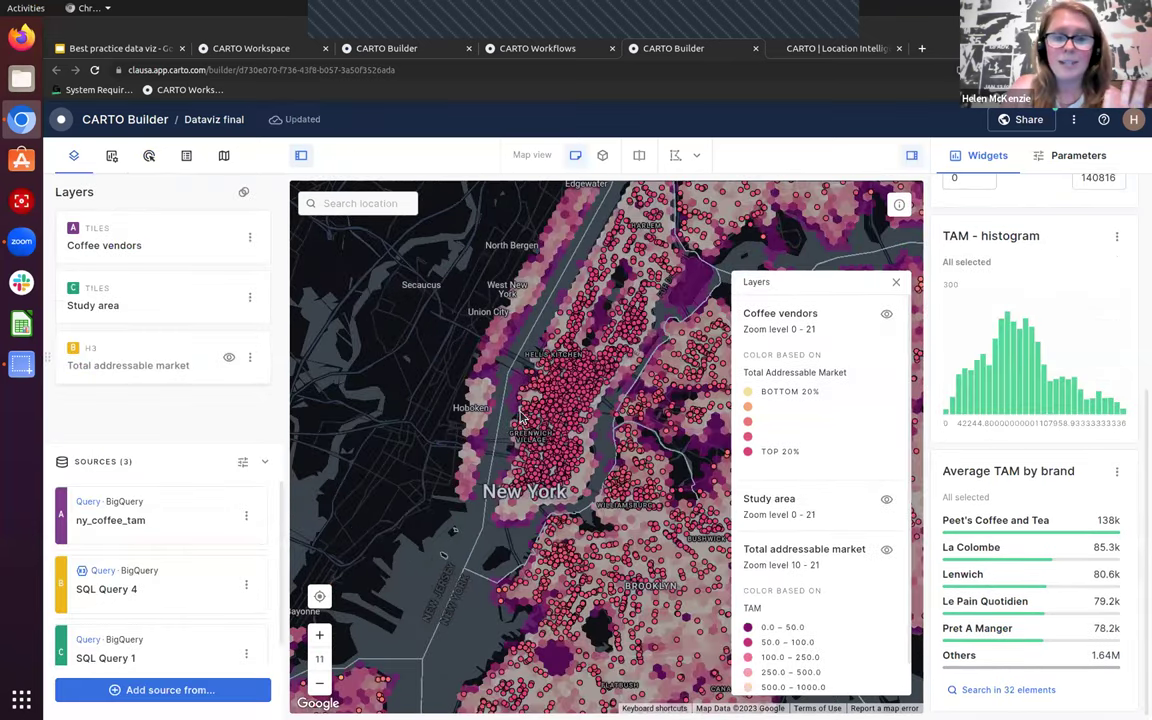
scroll(592, 357, up, 1)
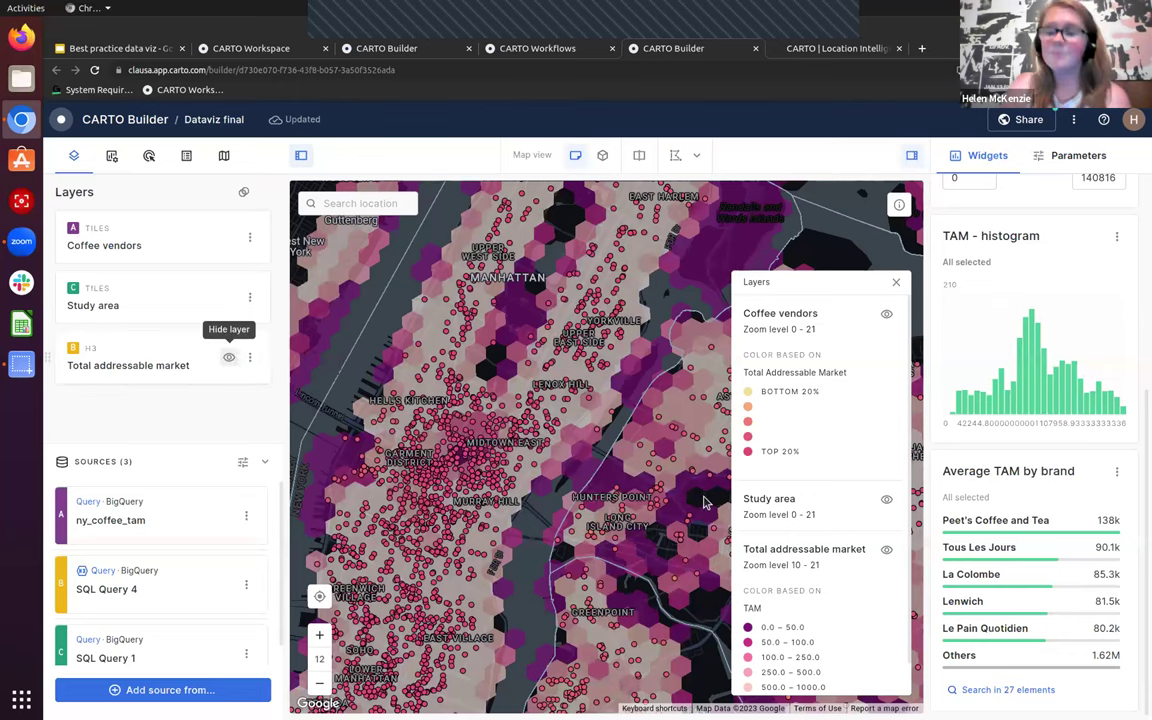
click(229, 357)
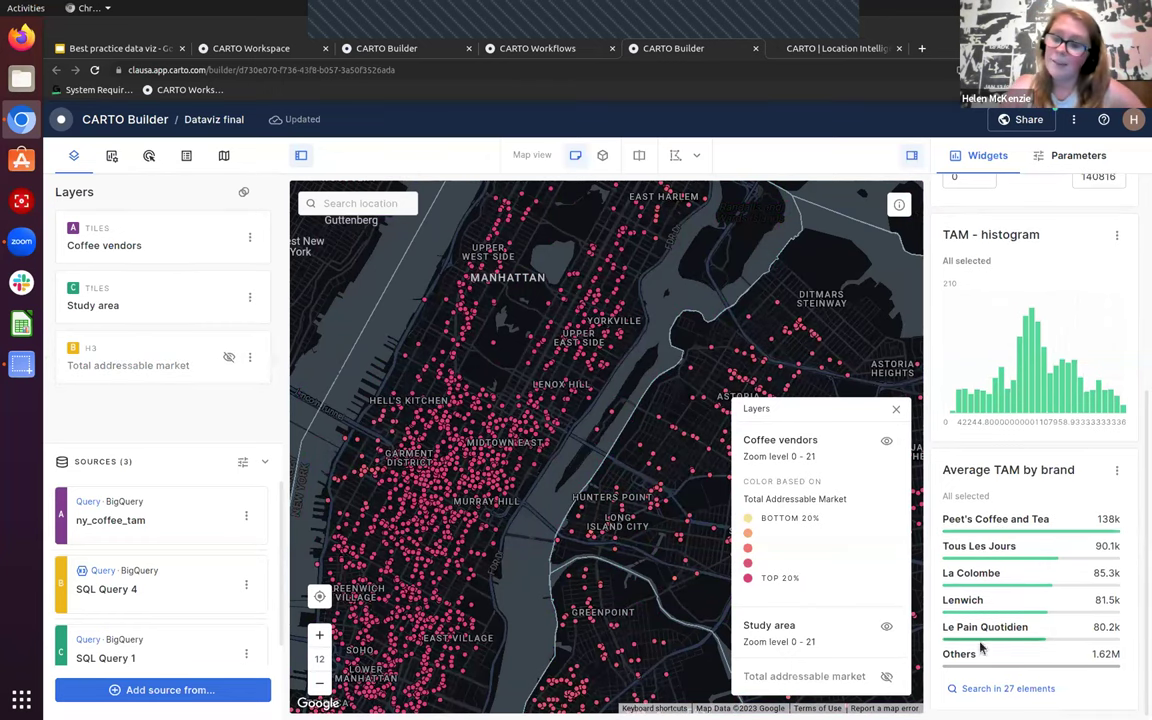
Search the Average TAM by brand widget for "st", filter the vendors to Starbucks, and view their distribution from Manhattan up to Albany
click(1023, 692)
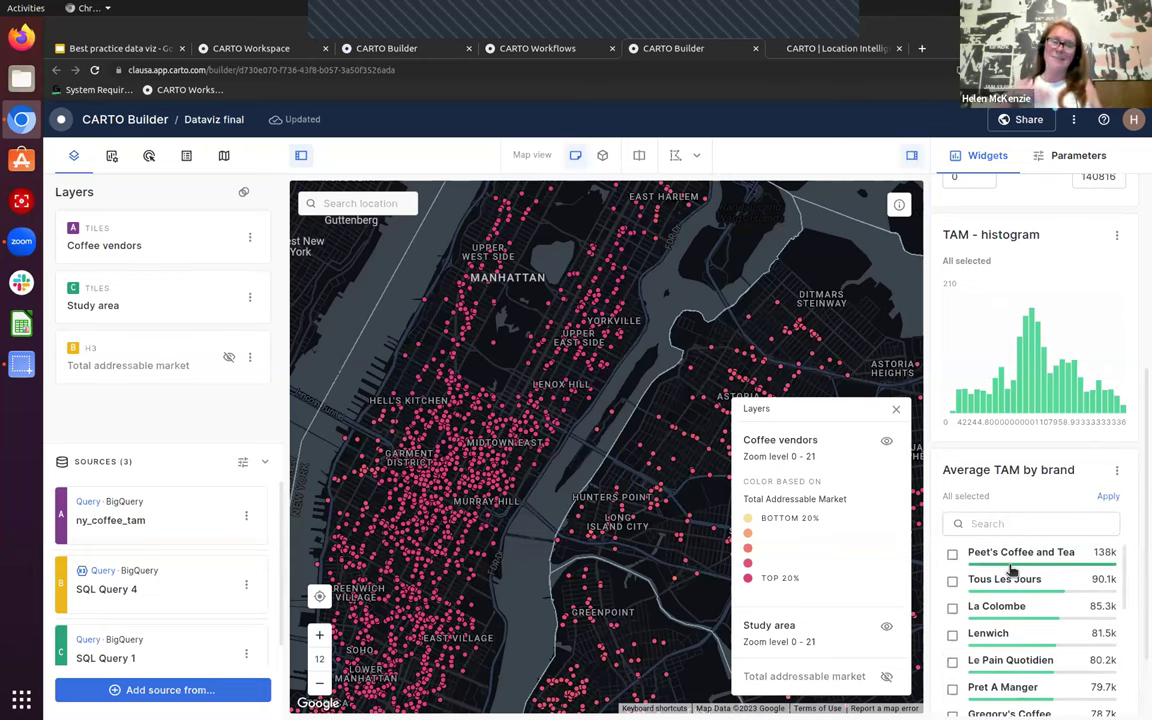
click(1058, 523)
text(str)
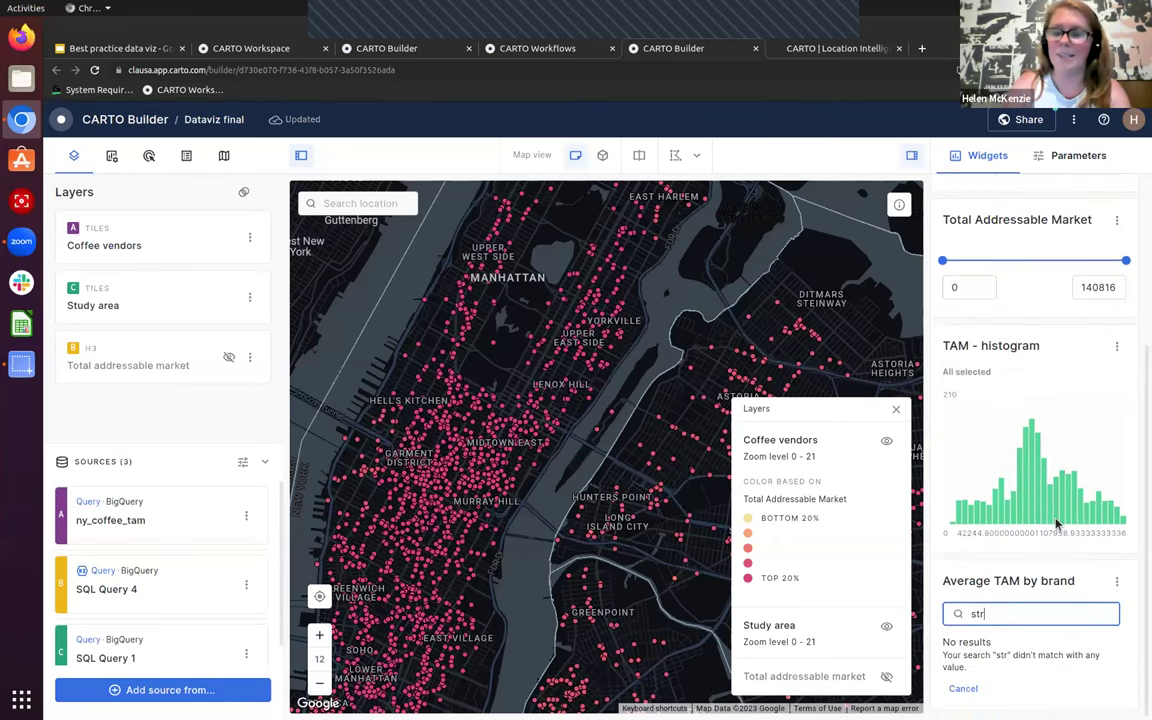
key(BackSpace)
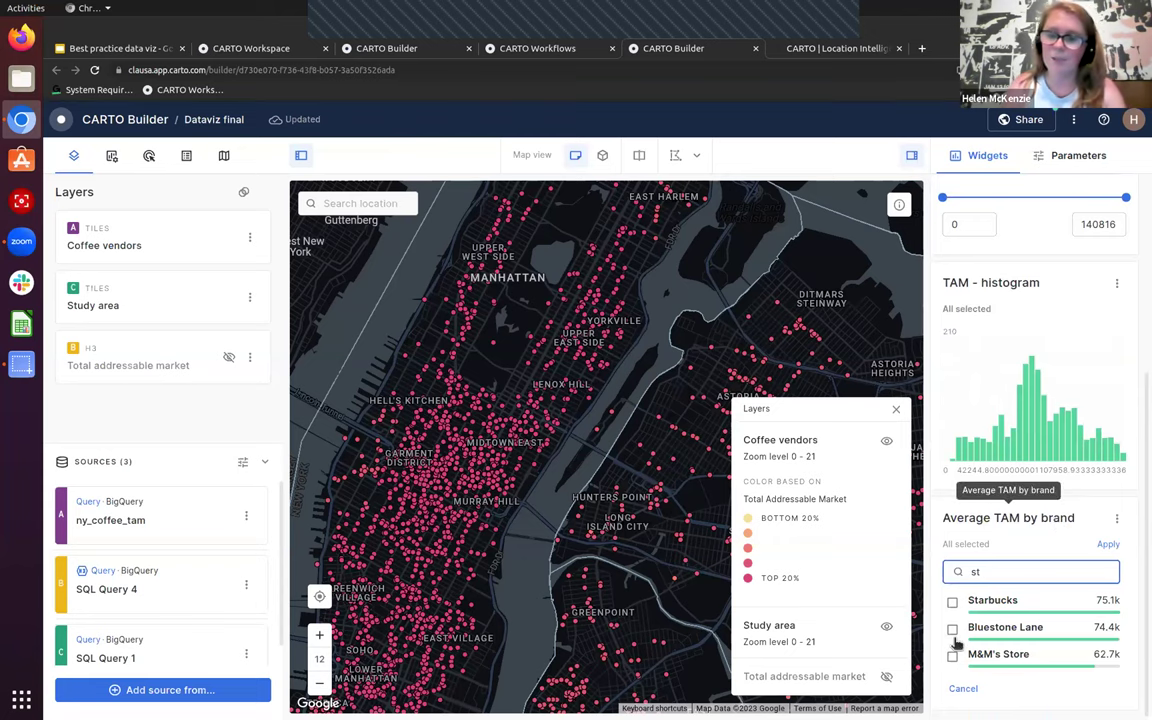
click(1108, 544)
scroll(560, 550, down, 2)
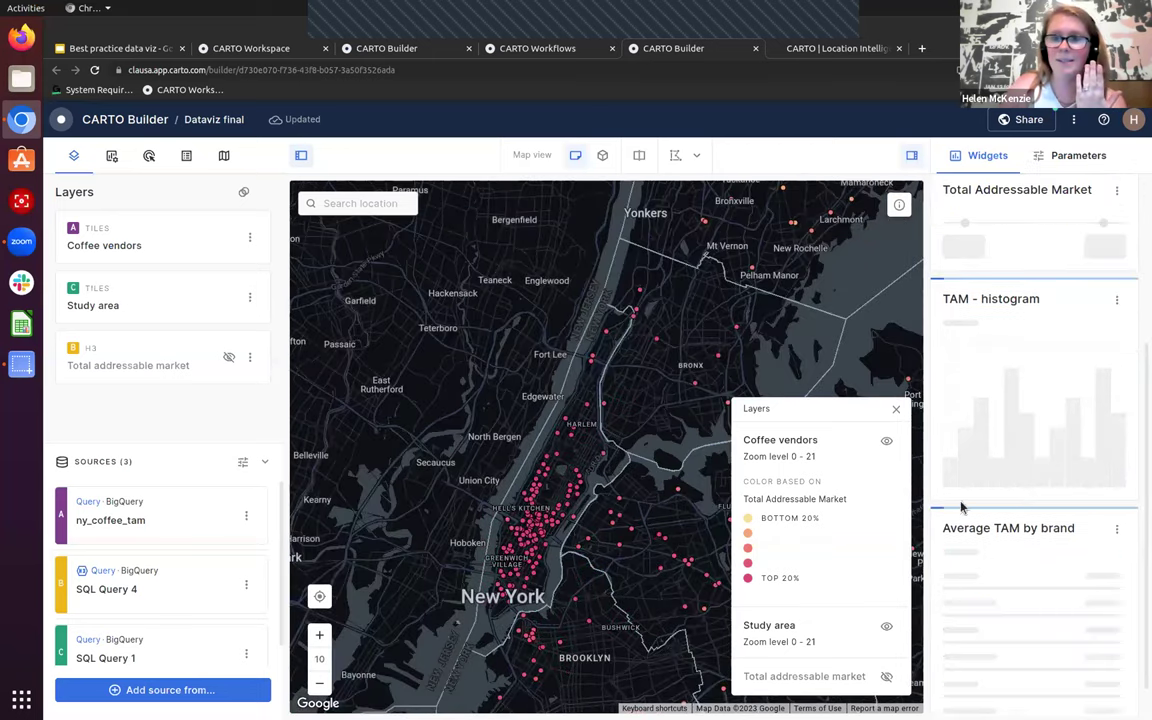
scroll(703, 535, down, 1)
scroll(490, 480, down, 2)
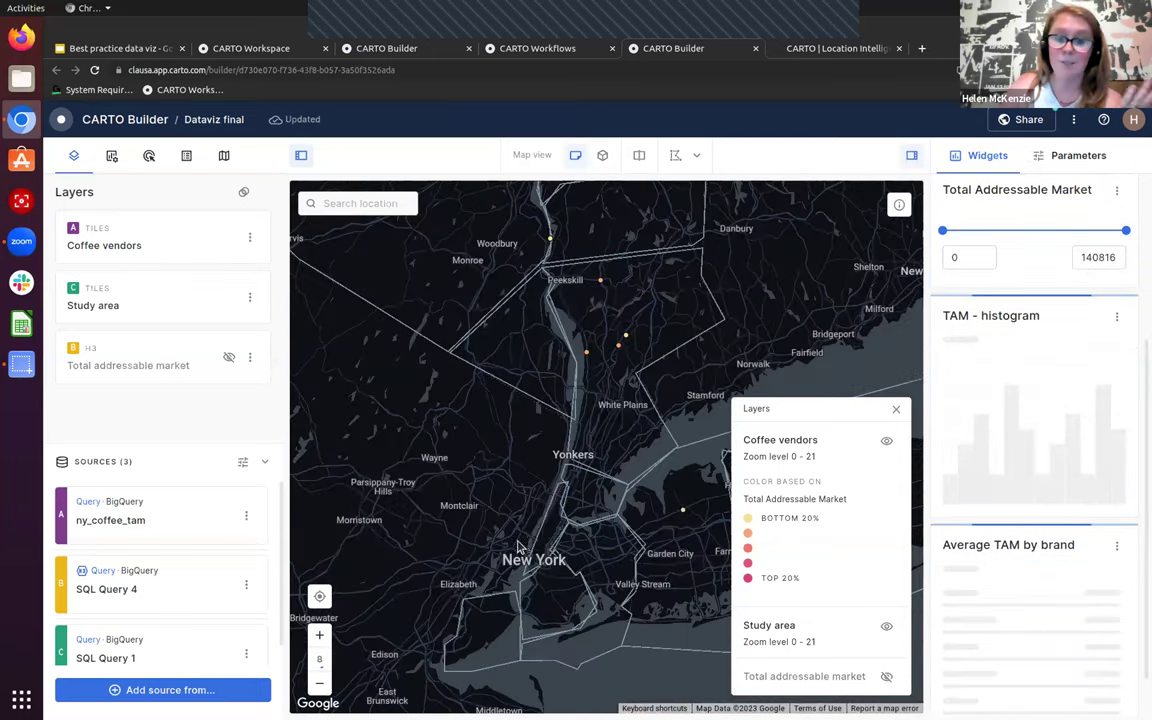
scroll(517, 568, down, 1)
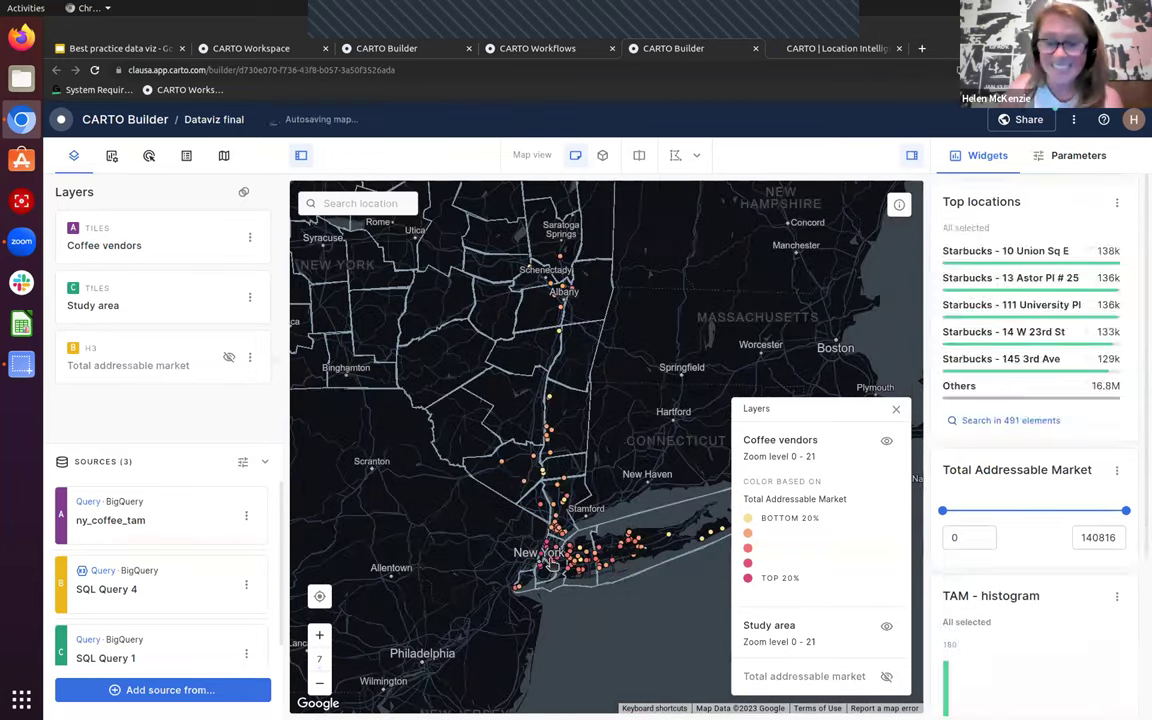
scroll(552, 565, up, 1)
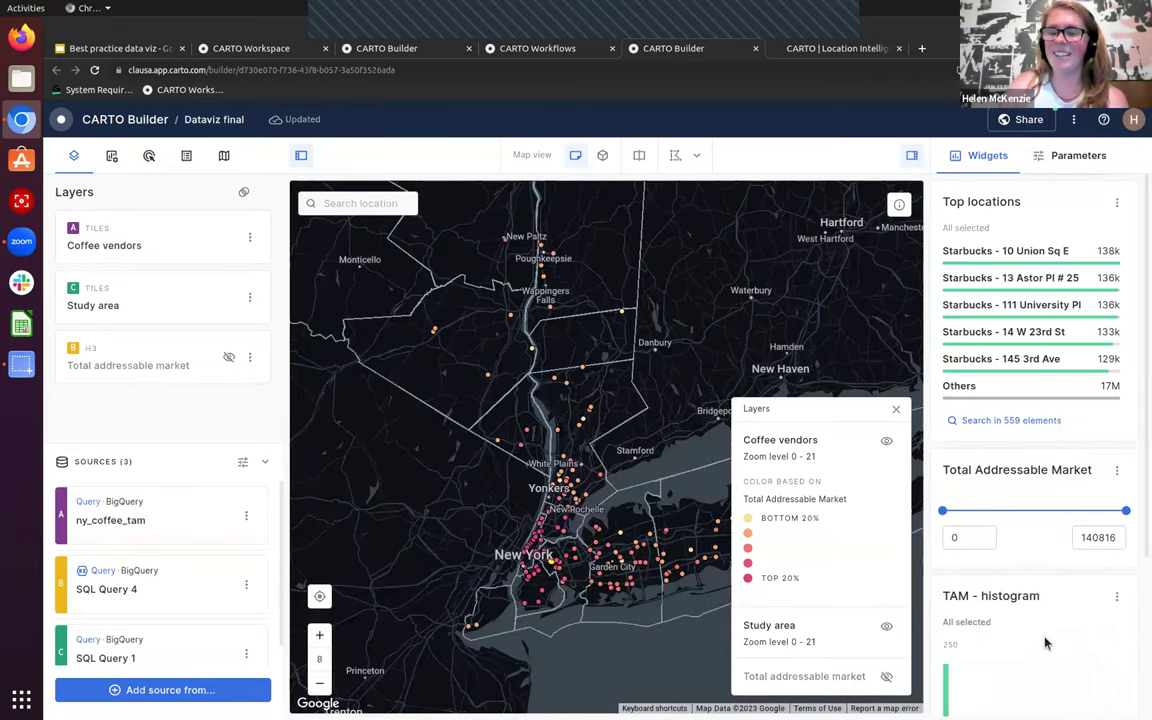
Clear the Starbucks brand filter and examine all coffee vendors across New York State from New York City to Buffalo
scroll(1000, 500, down, 3)
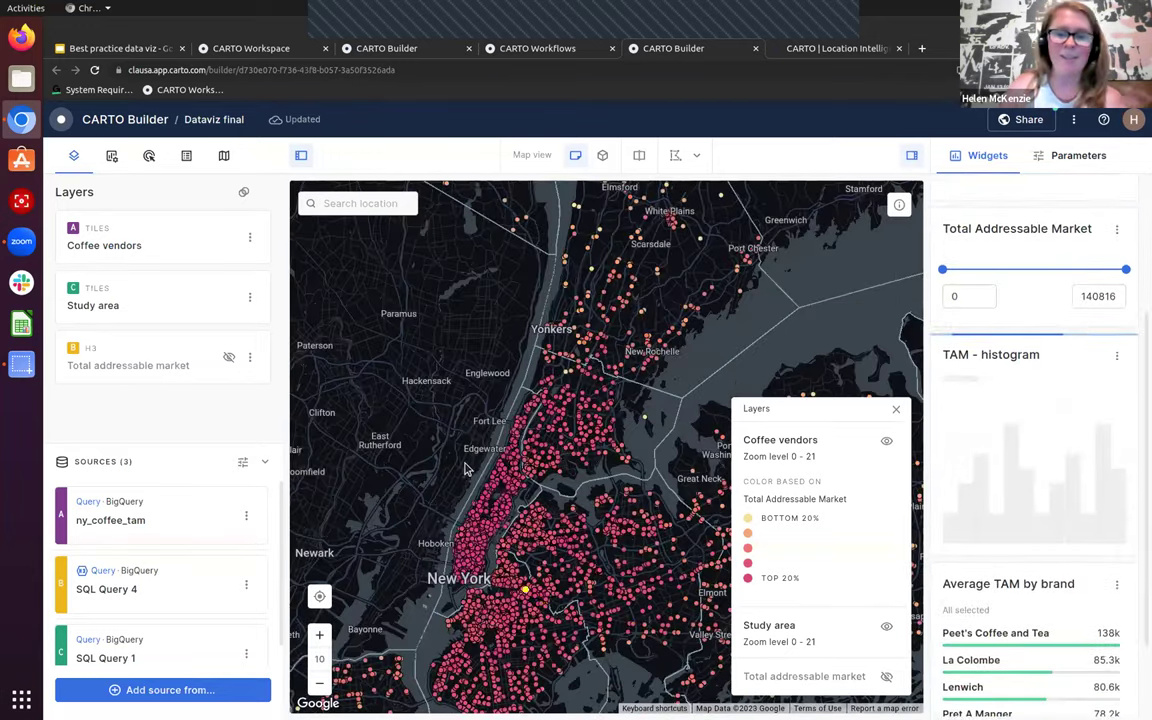
scroll(515, 548, down, 2)
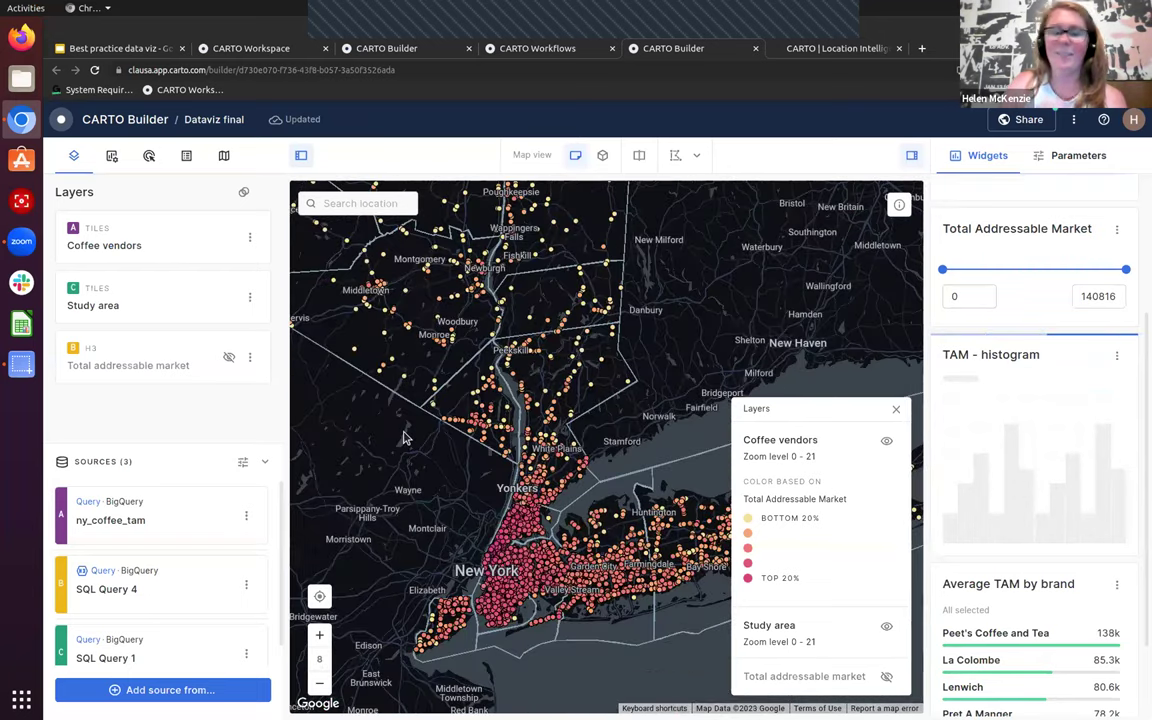
drag(396, 492, 535, 605)
scroll(535, 605, down, 1)
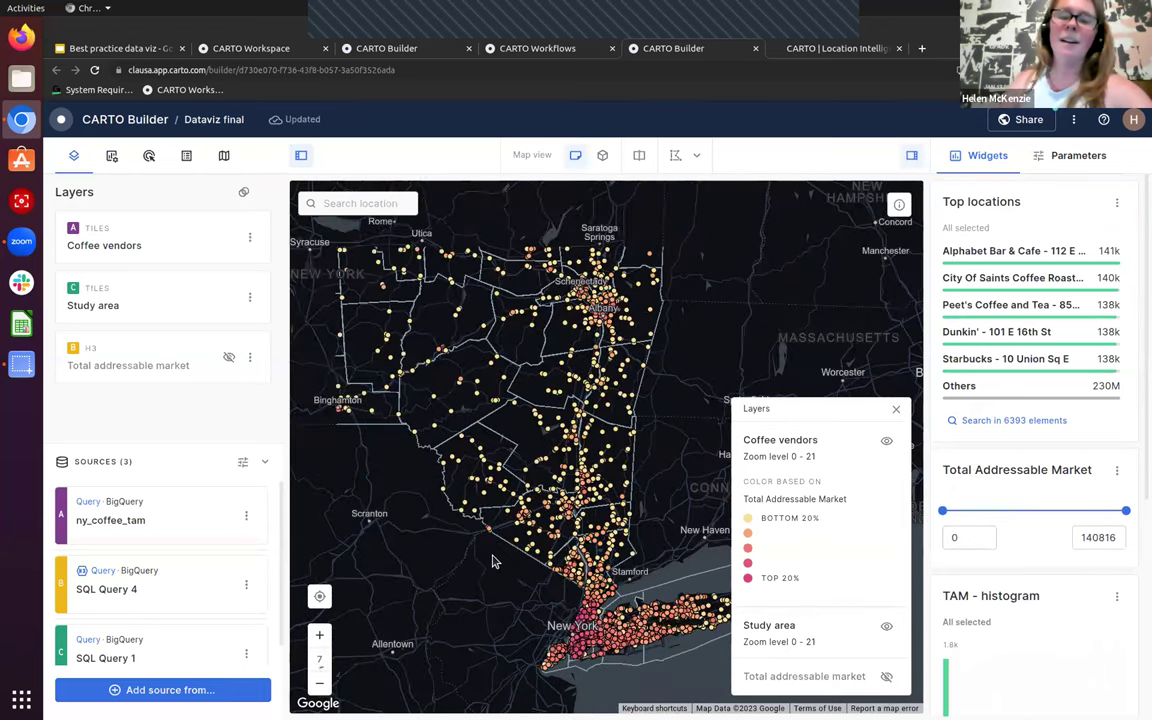
scroll(352, 444, down, 1)
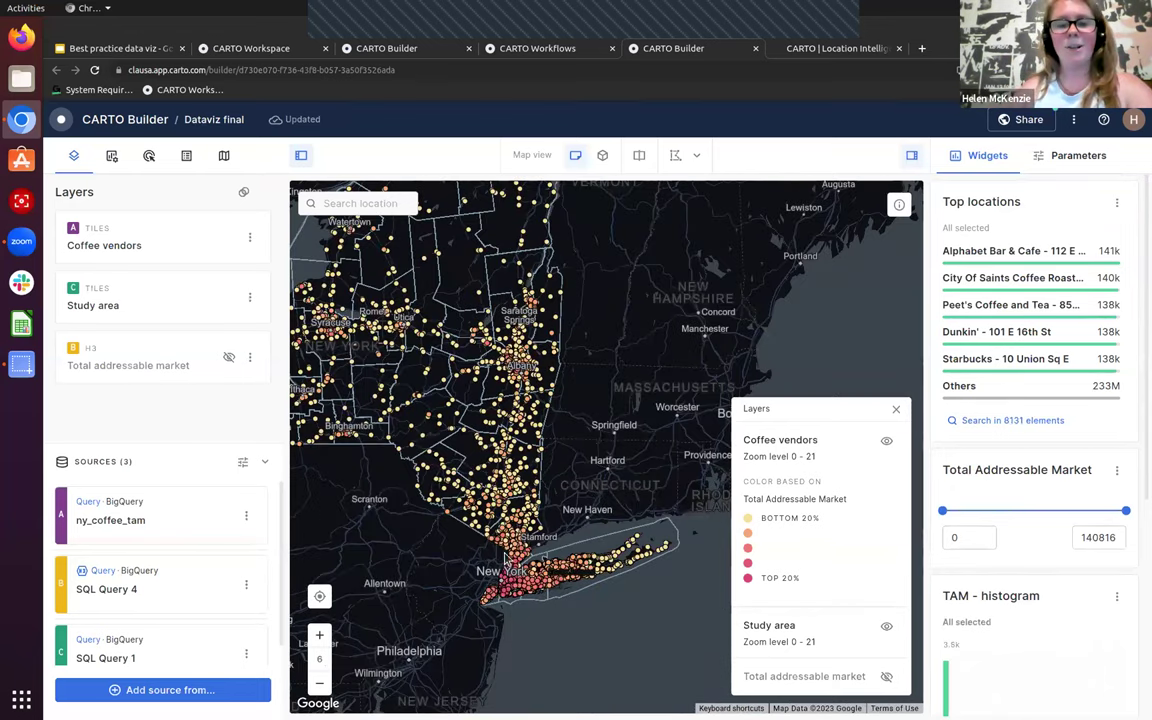
drag(323, 490, 440, 560)
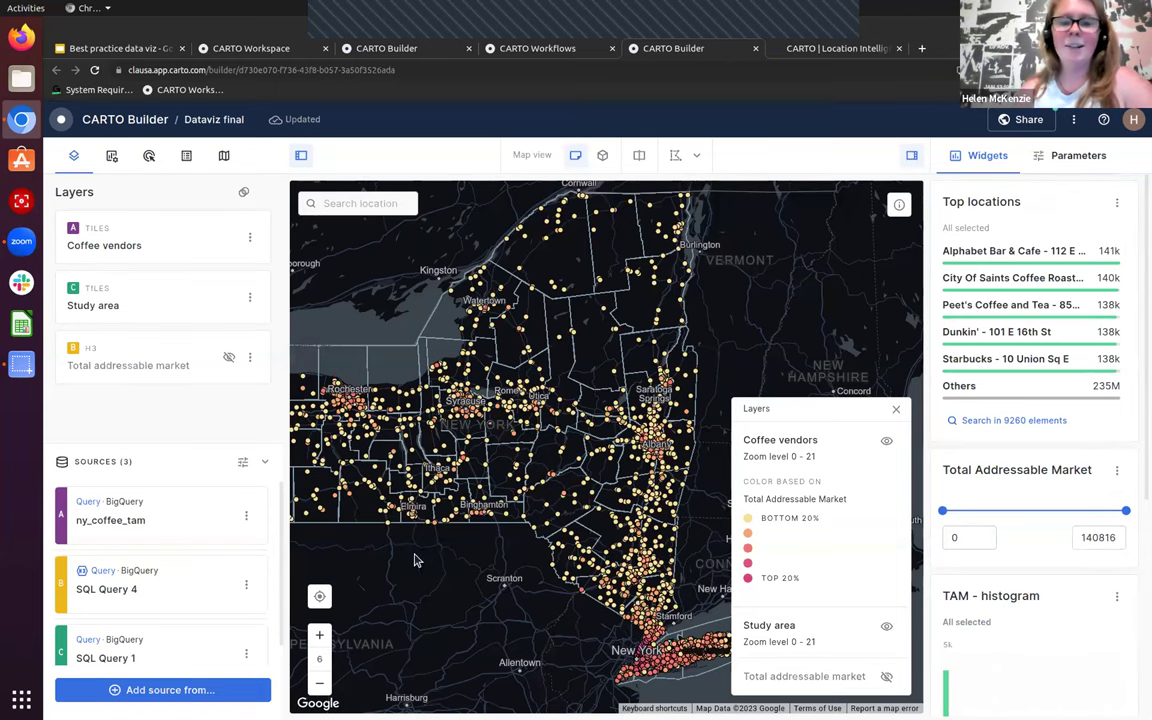
drag(414, 558, 543, 570)
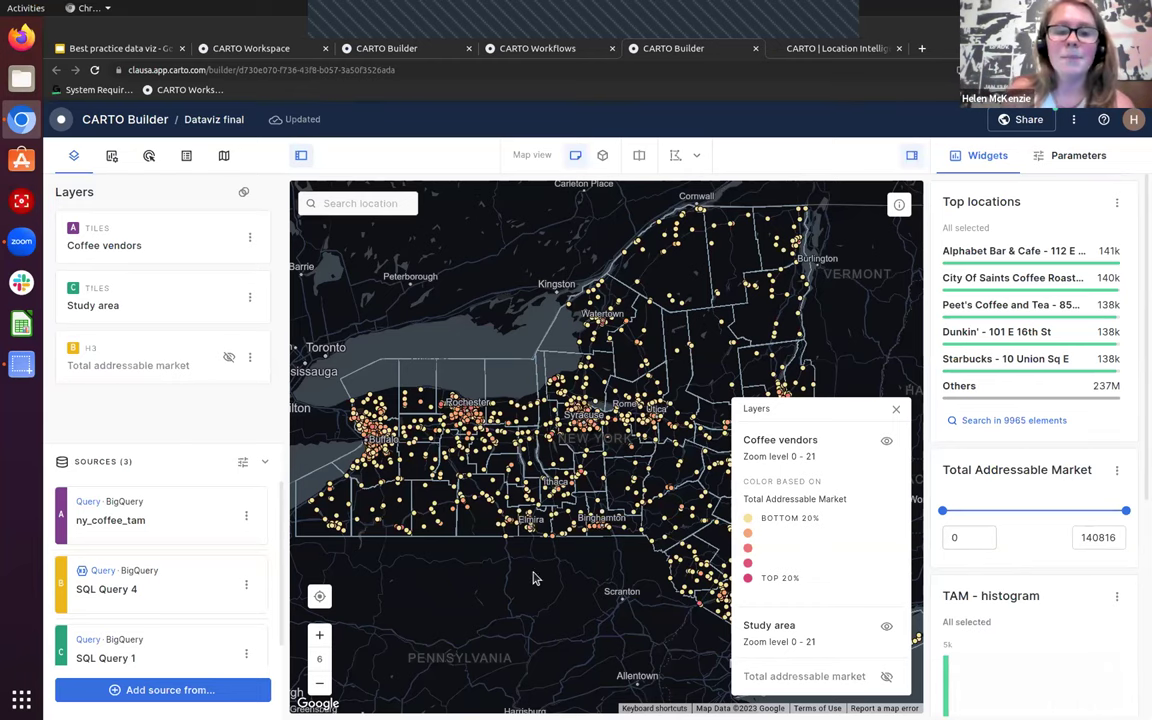
key(Down)
key(Right)
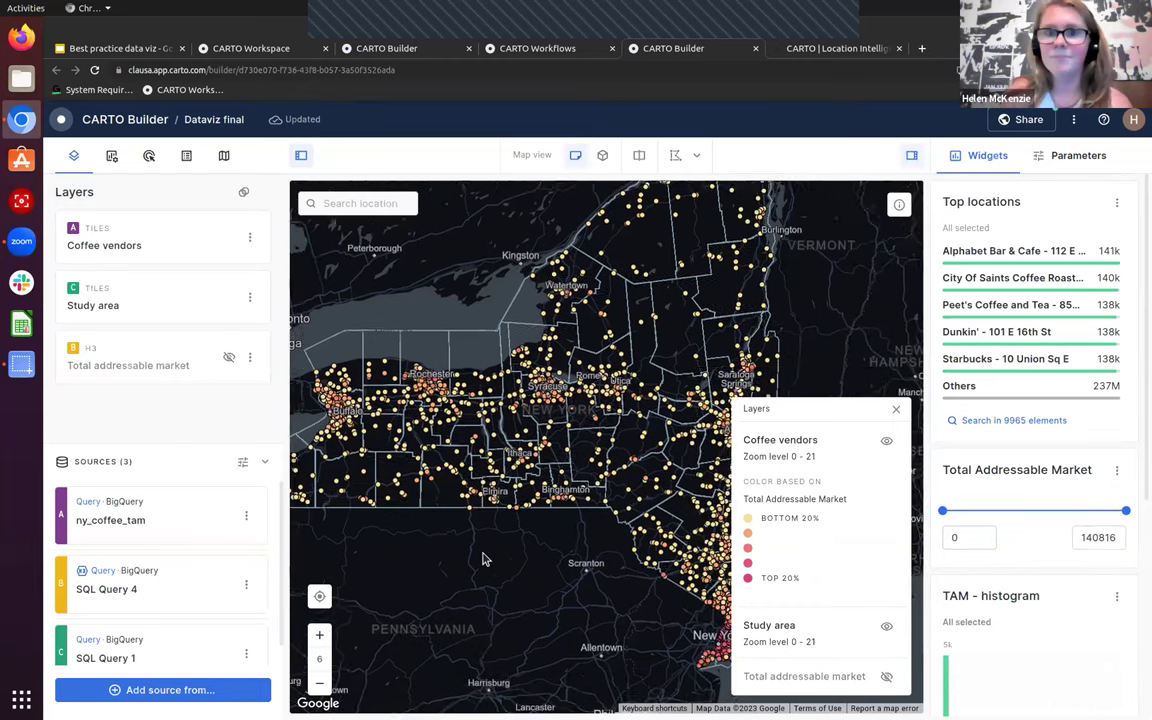
Limit the Region parameter to Western New York by deselecting the other nine regions
click(1065, 160)
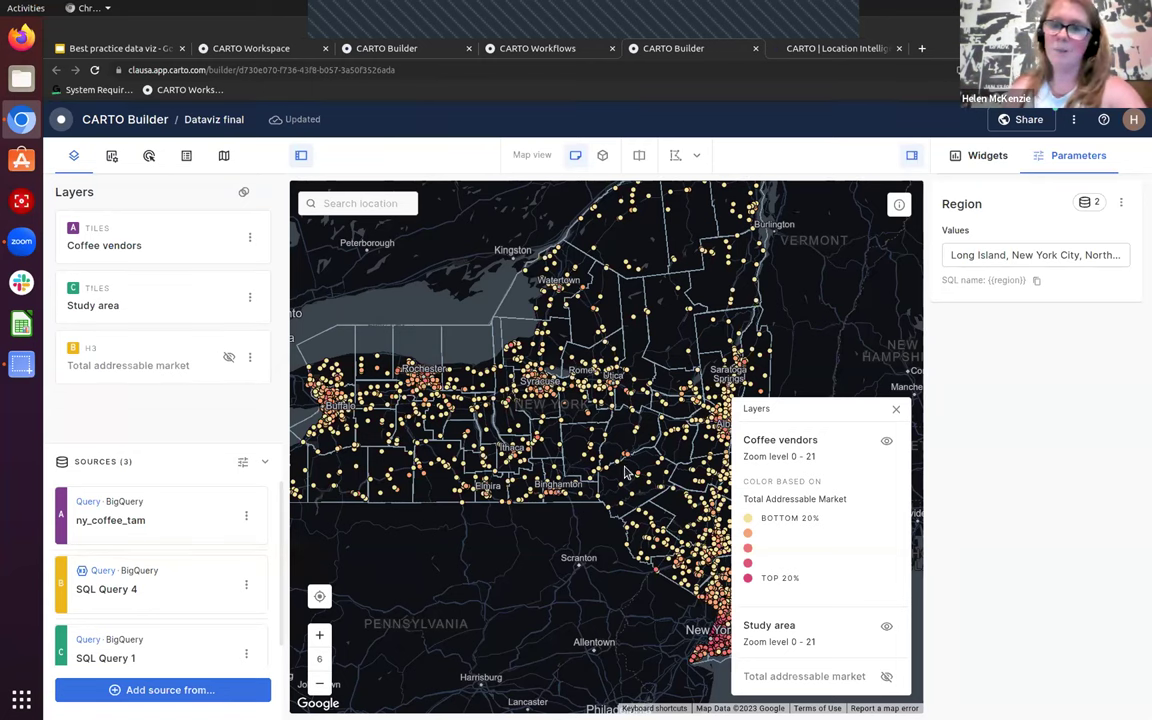
click(999, 257)
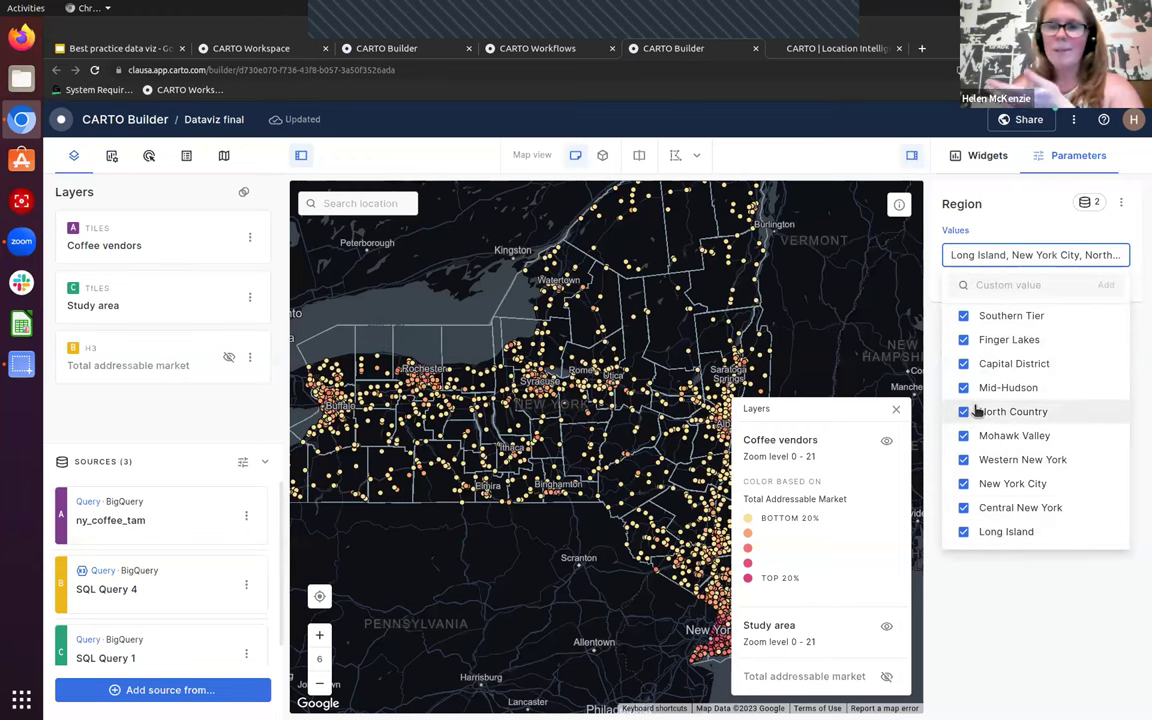
click(963, 315)
click(963, 339)
click(963, 363)
click(963, 387)
click(963, 411)
click(963, 435)
click(963, 483)
click(963, 507)
click(963, 531)
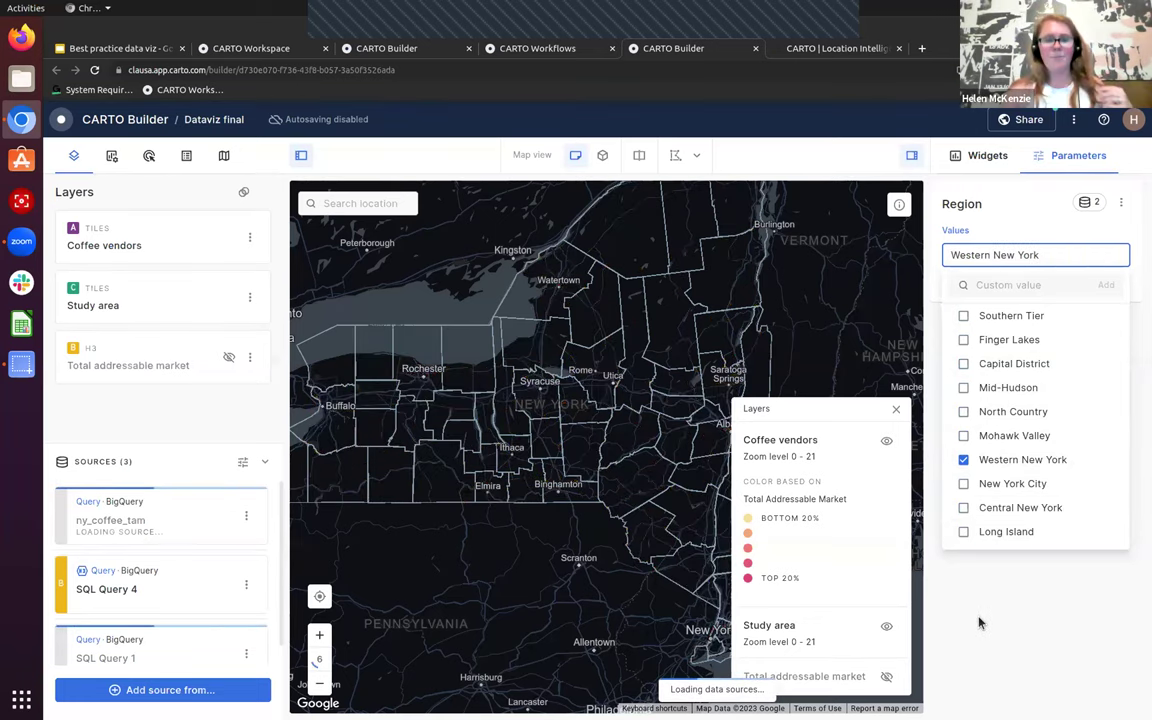
click(494, 540)
Isolate the Remedy House Espresso vendor in Buffalo from the Top locations widget, and clear that selection again
scroll(491, 542, down, 2)
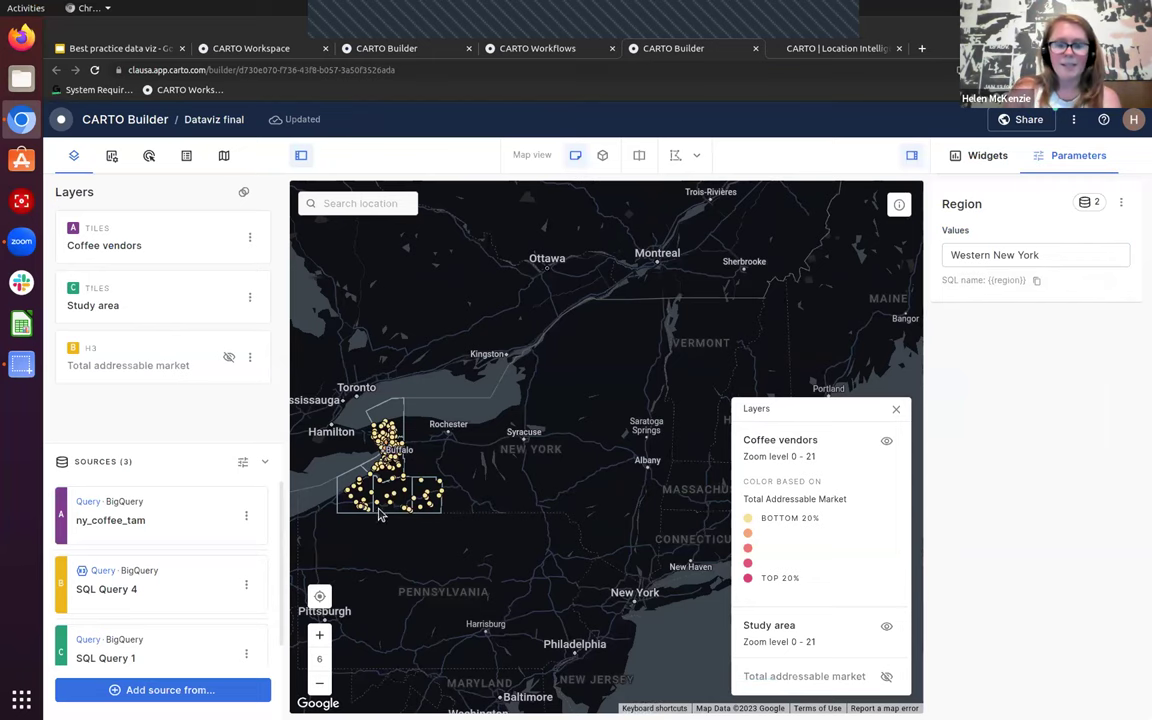
scroll(343, 474, up, 4)
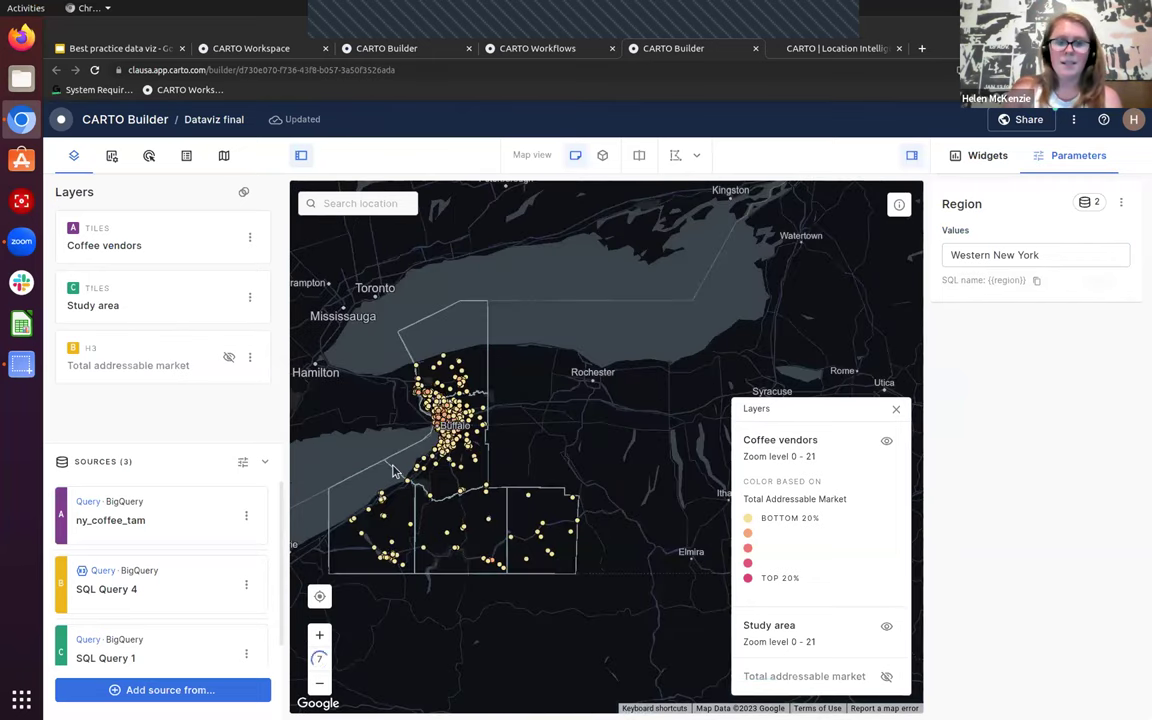
click(979, 156)
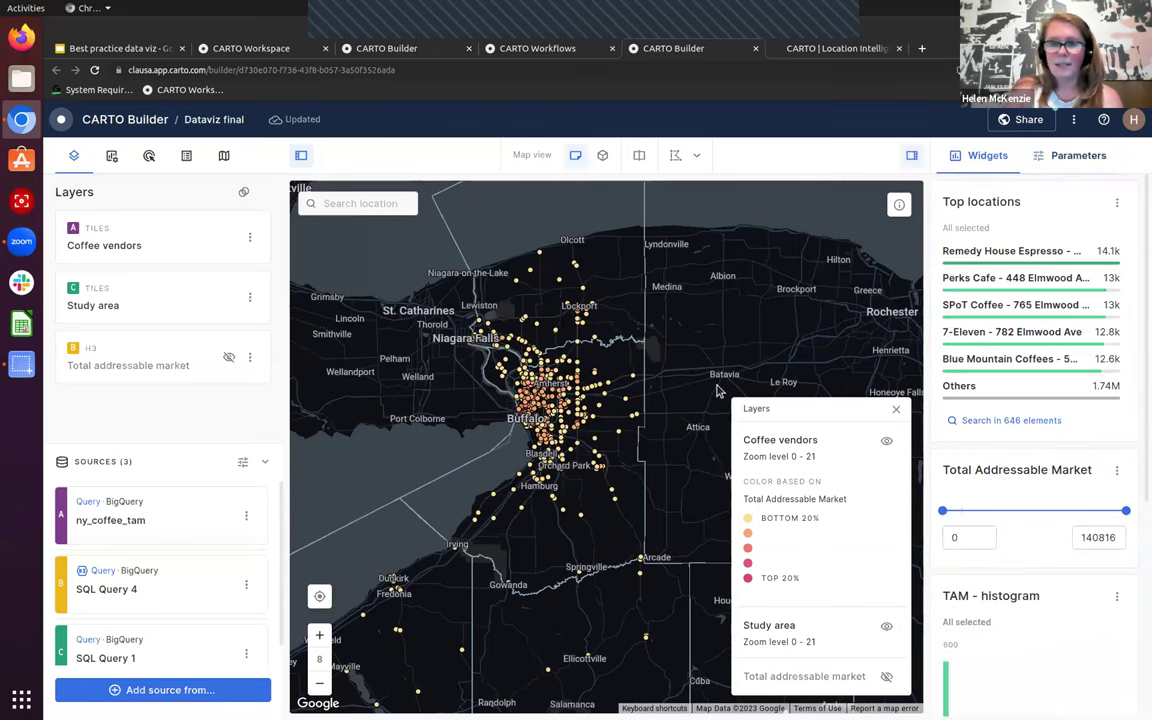
click(1005, 251)
scroll(522, 412, up, 4)
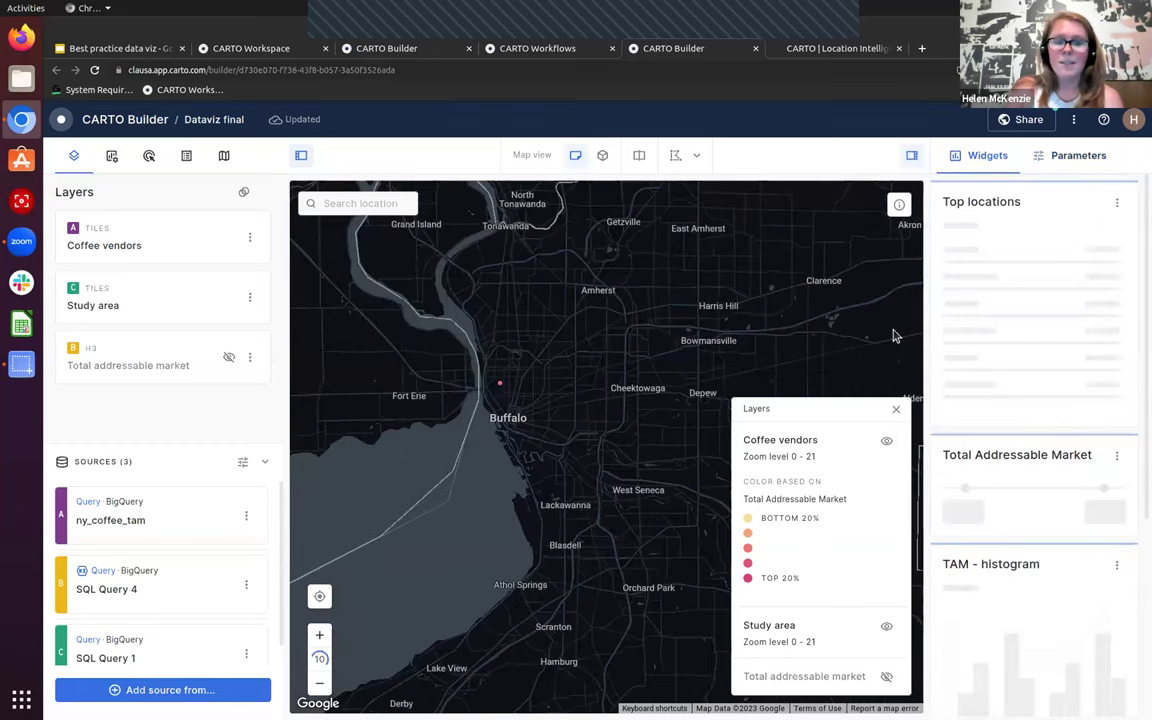
click(1108, 230)
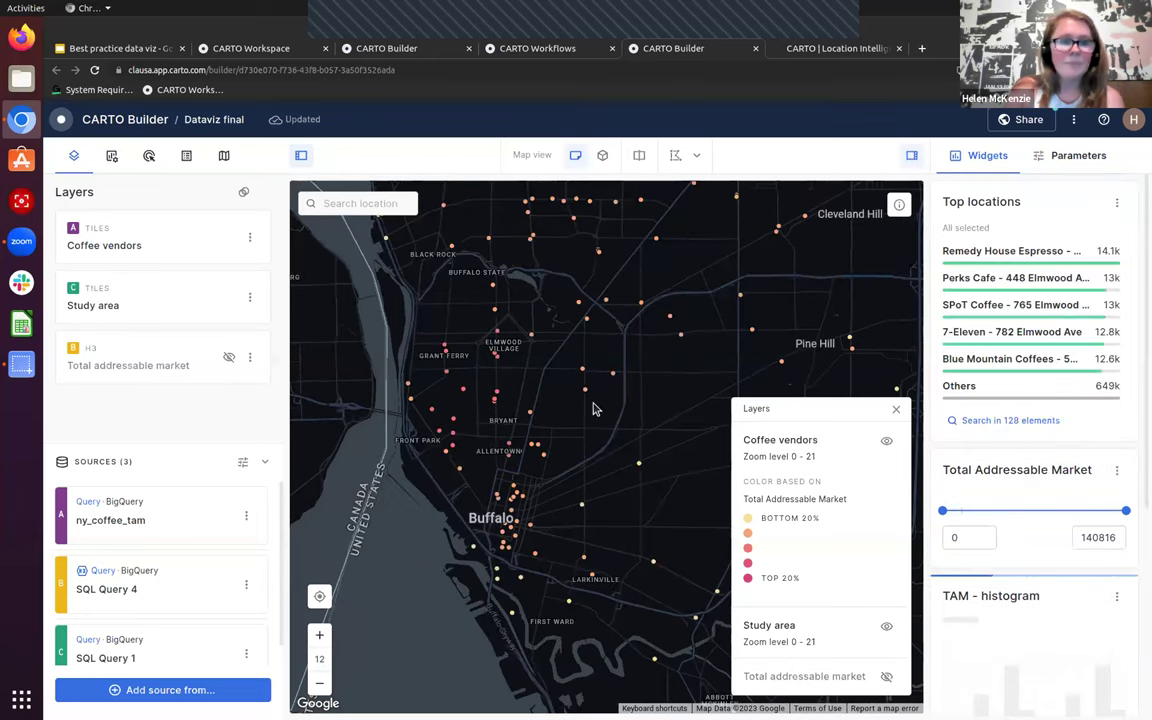
scroll(617, 490, down, 2)
scroll(617, 490, down, 2)
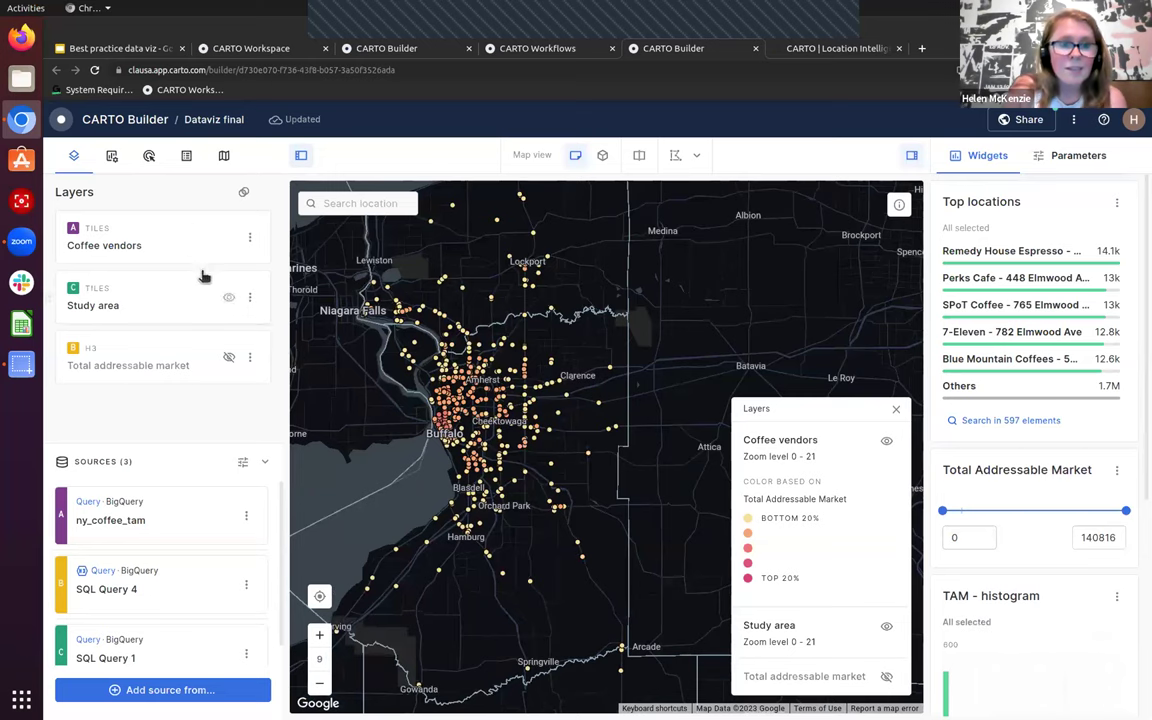
Review the Coffee vendors layer's fill color scale settings, including the Quantile bins and the other data classification methods
click(175, 242)
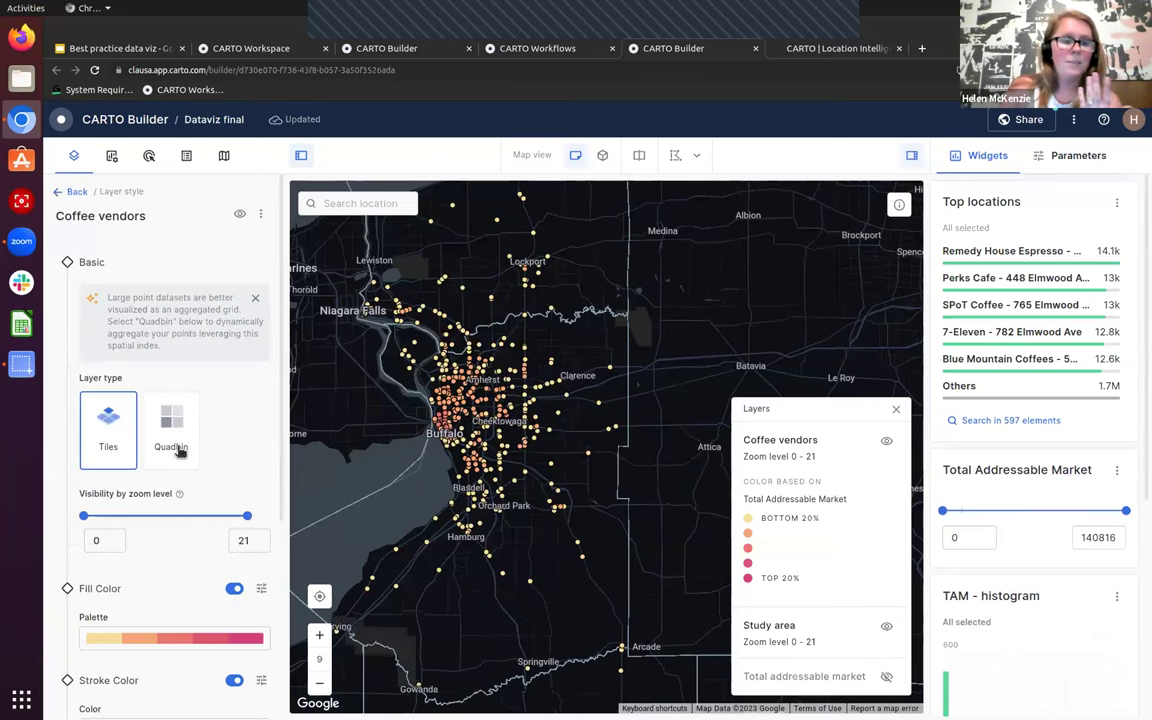
scroll(163, 407, down, 2)
click(261, 371)
scroll(175, 463, down, 1)
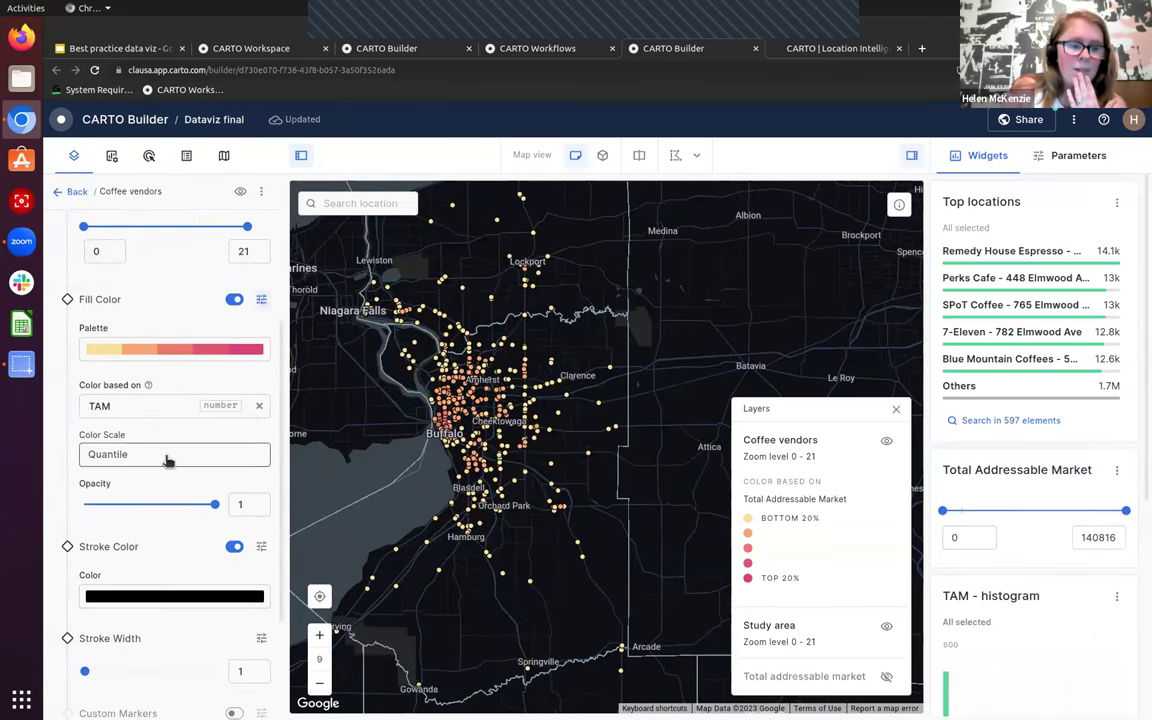
click(168, 456)
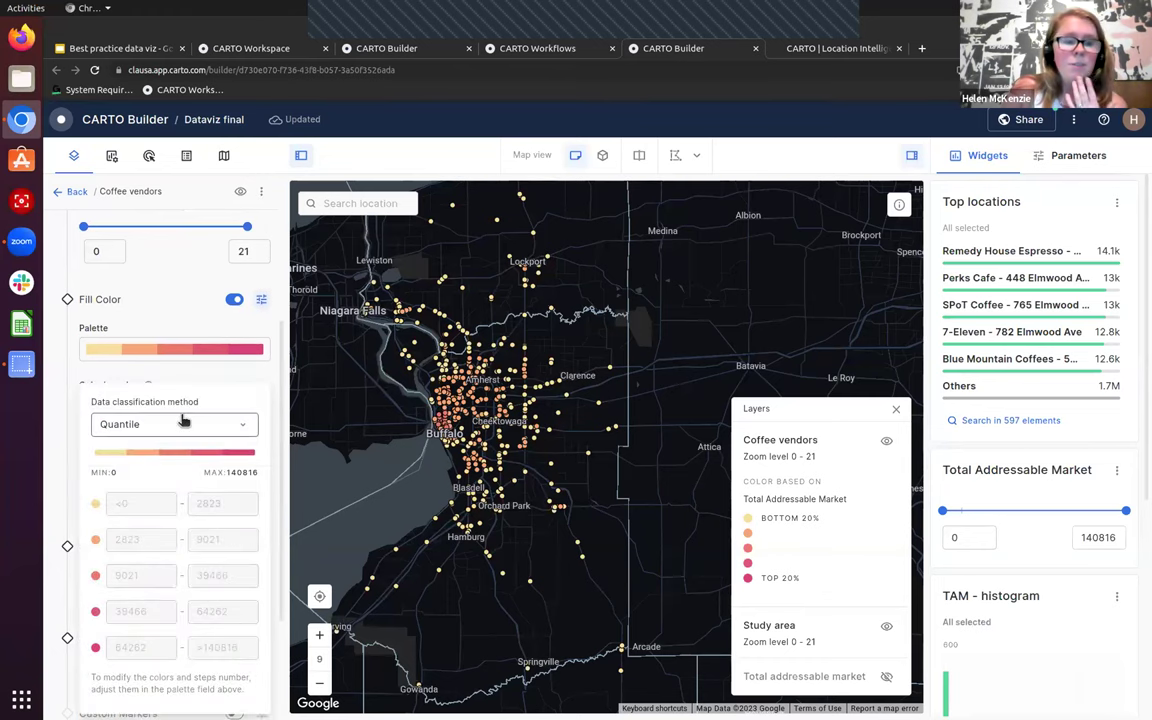
click(184, 424)
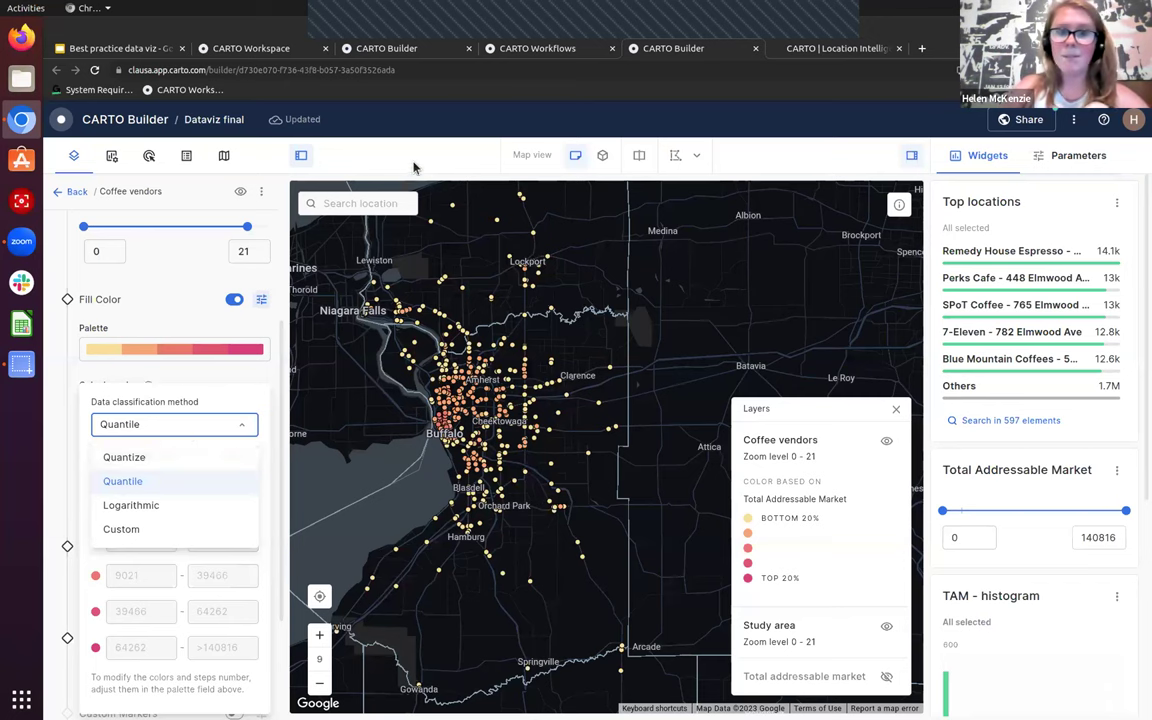
click(519, 383)
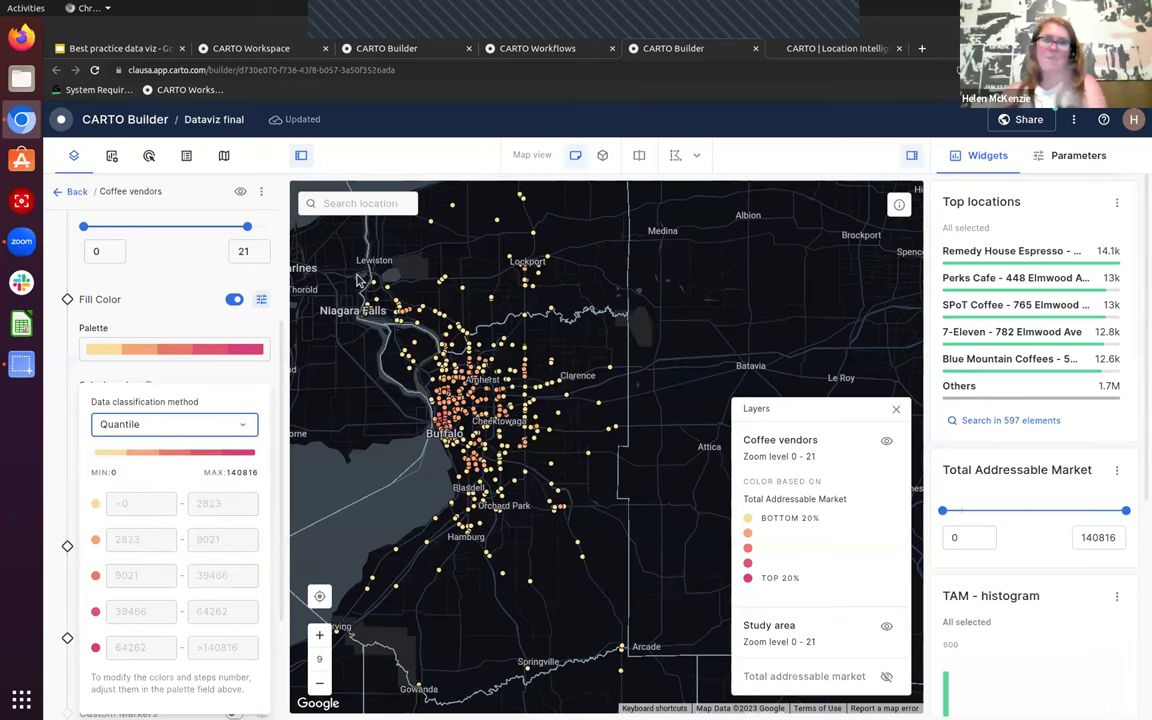
click(57, 404)
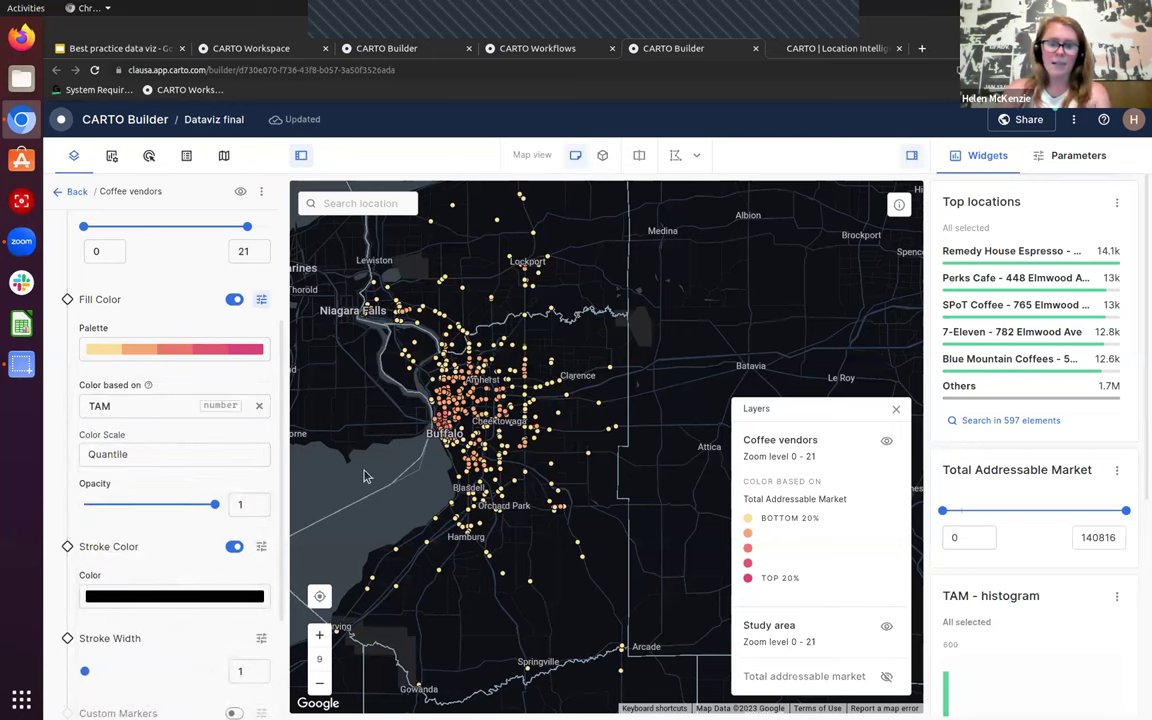
Add Southern Tier to the Region parameter alongside Western New York and view both regions' coffee vendors on the map
scroll(445, 473, down, 3)
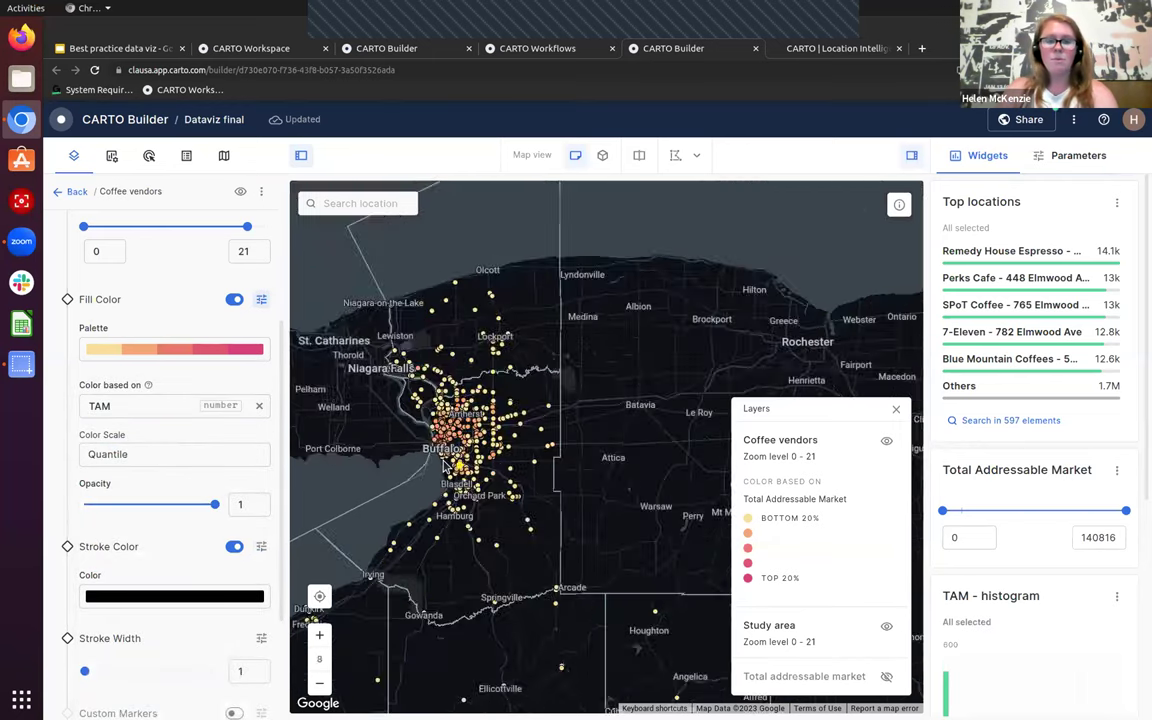
scroll(440, 474, up, 4)
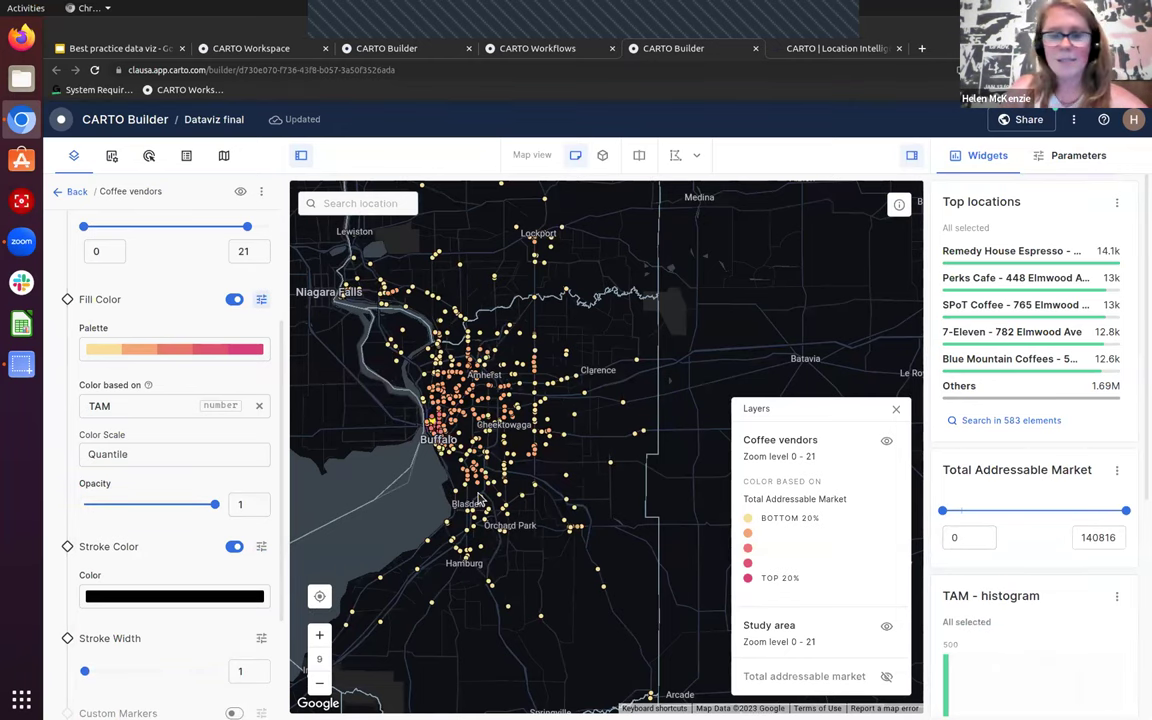
scroll(478, 500, down, 3)
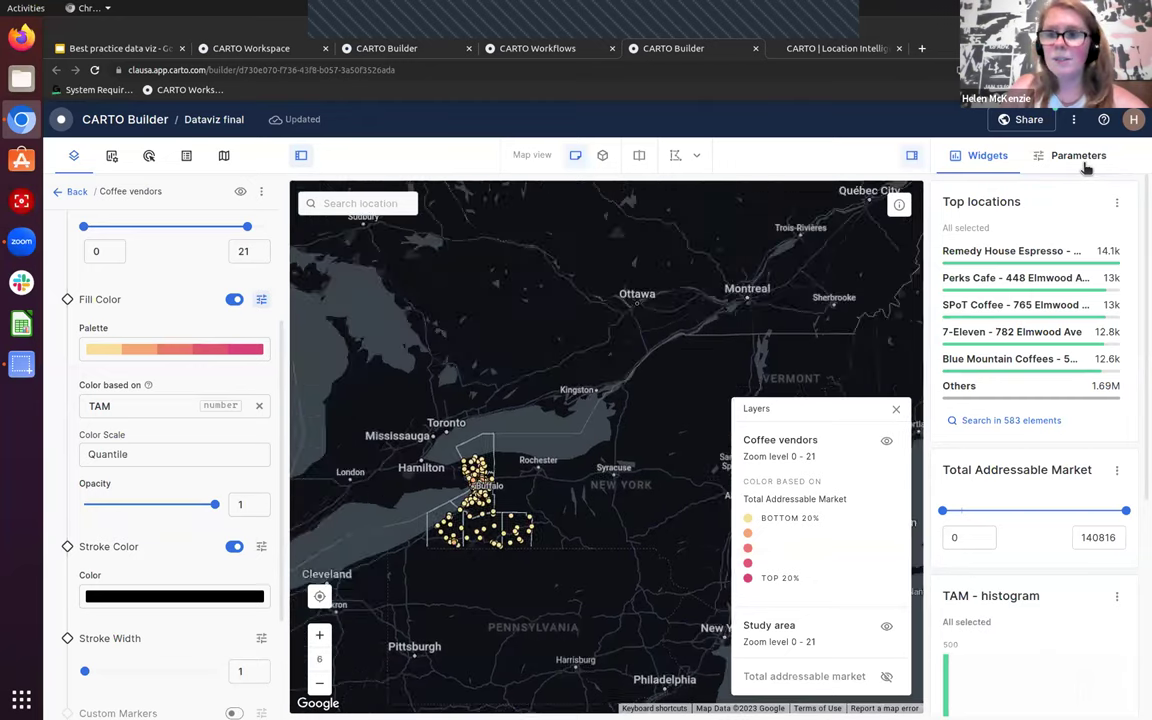
click(1078, 156)
click(1030, 256)
click(976, 315)
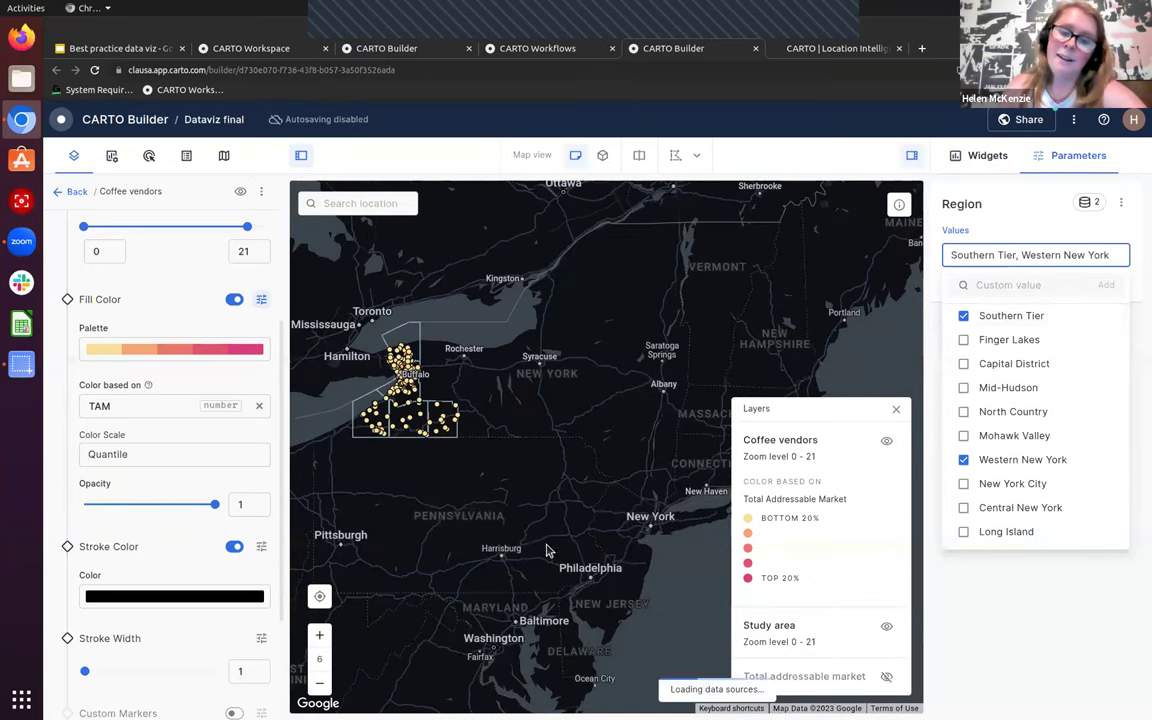
click(495, 496)
scroll(560, 520, down, 2)
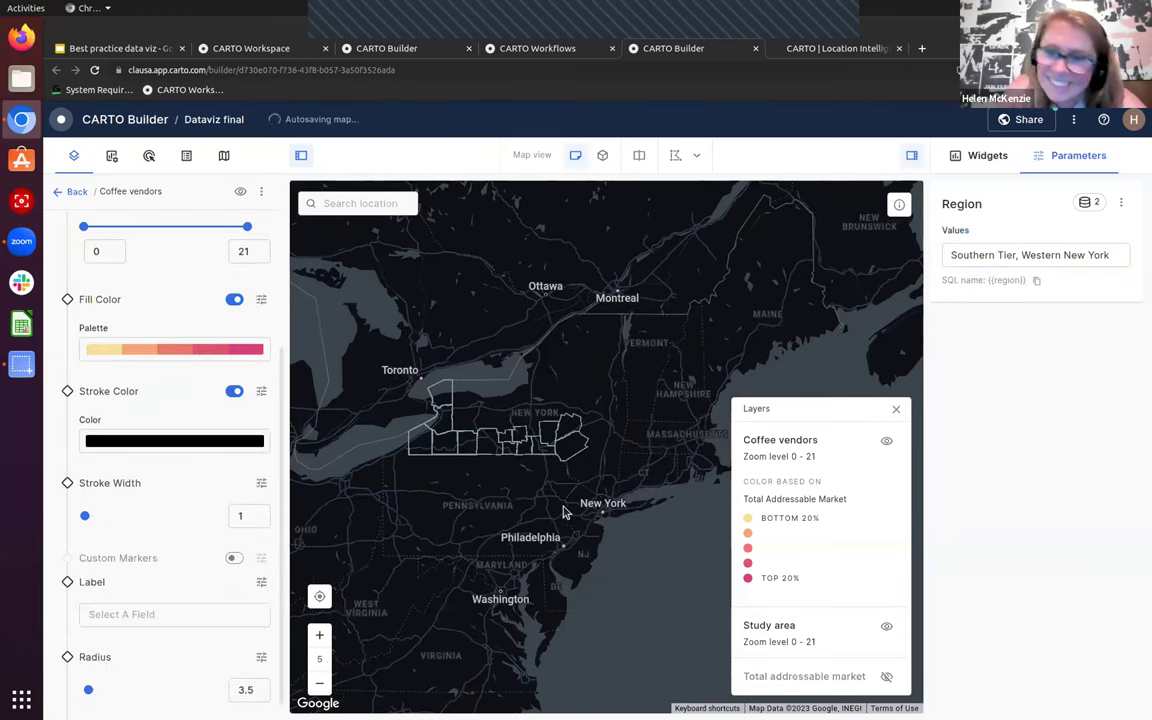
scroll(563, 512, up, 2)
scroll(449, 448, up, 1)
drag(449, 448, 586, 468)
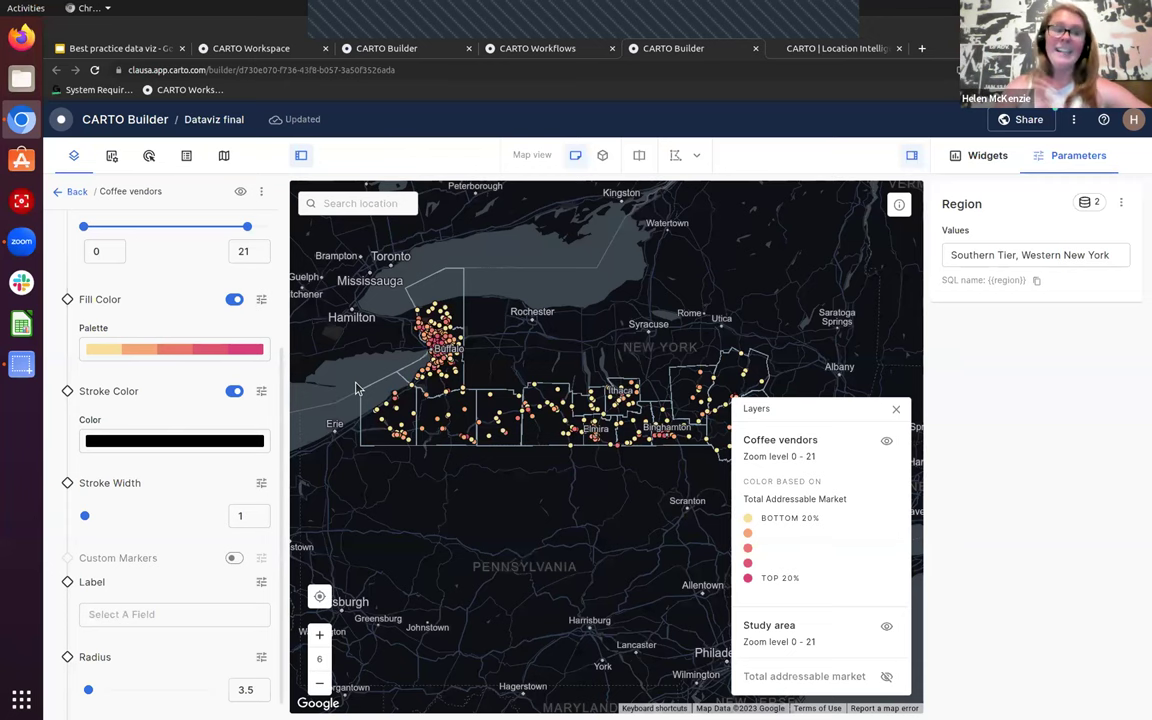
Return to the layer list and examine the SQL query behind the ny_coffee_tam source
click(58, 190)
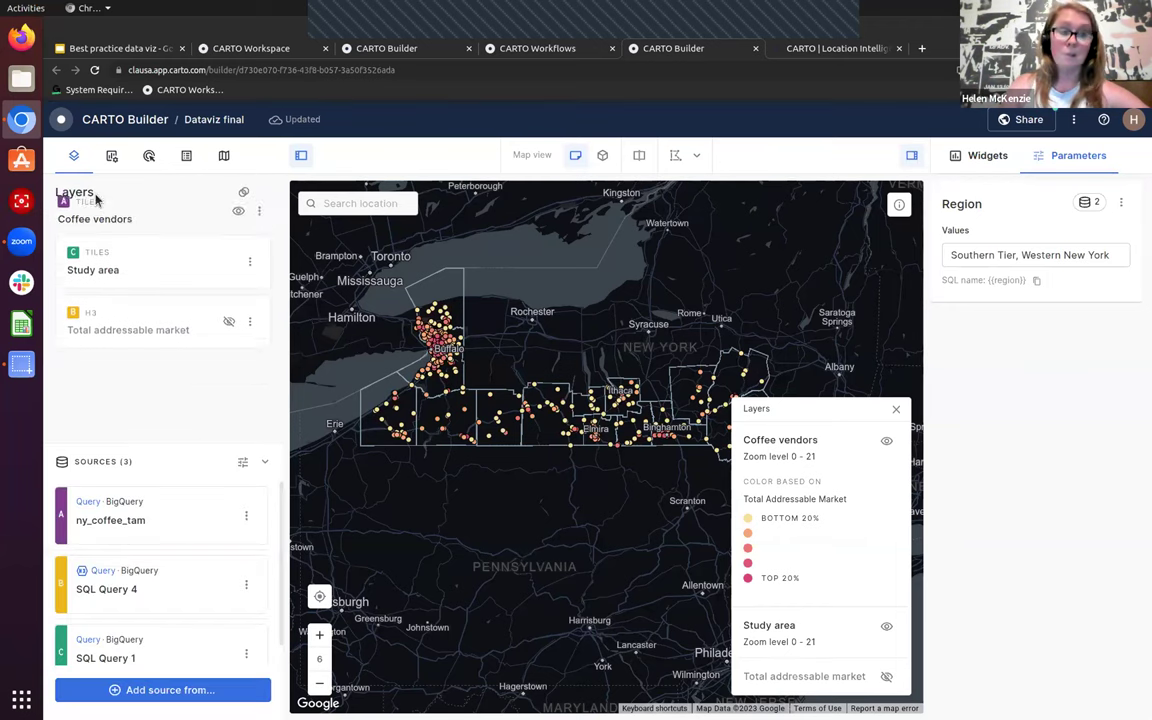
scroll(182, 596, down, 1)
scroll(185, 601, up, 1)
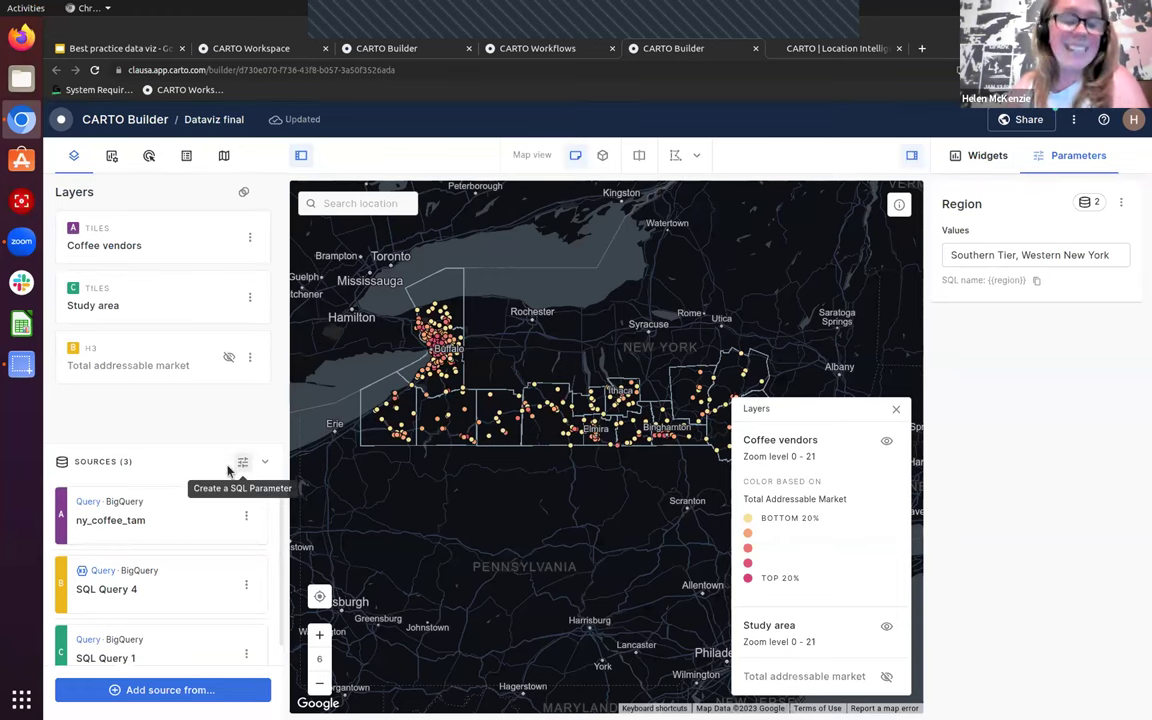
scroll(107, 600, down, 2)
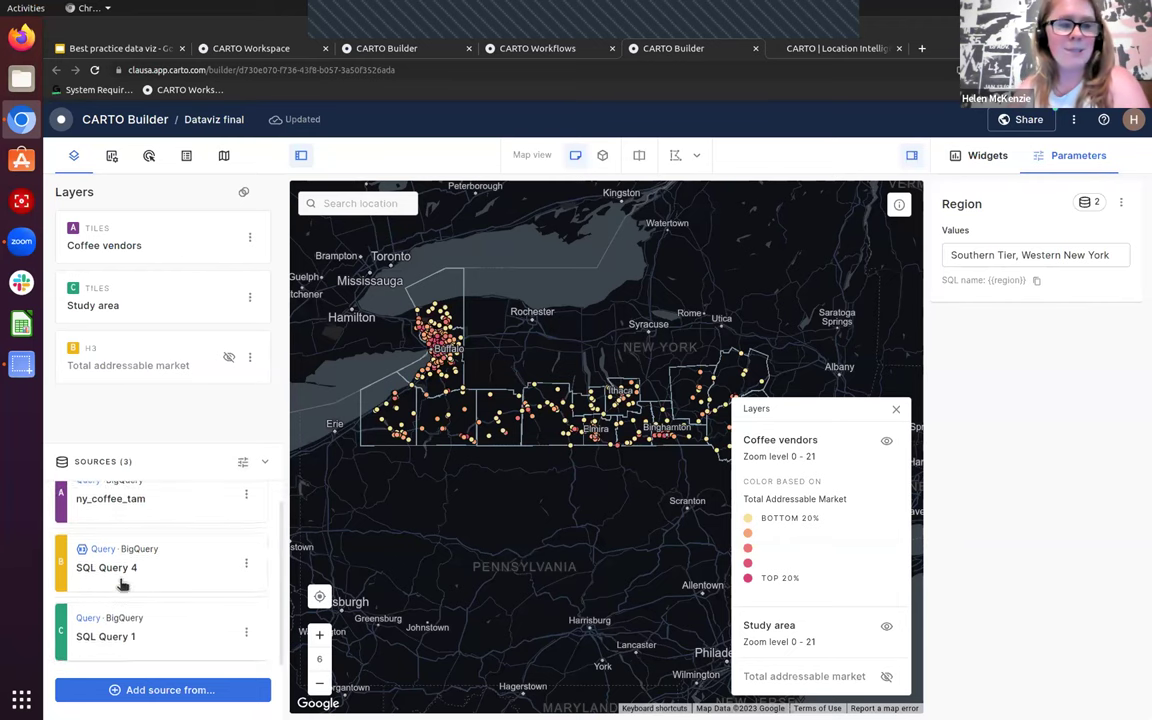
scroll(130, 560, up, 2)
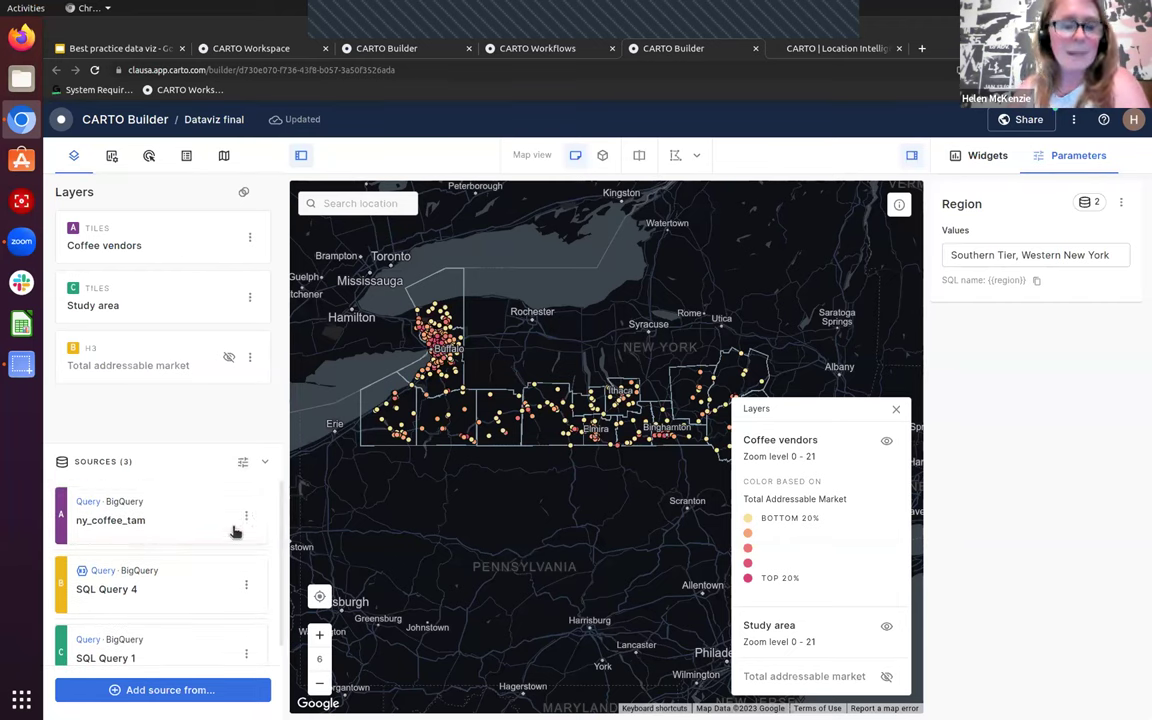
scroll(200, 580, down, 1)
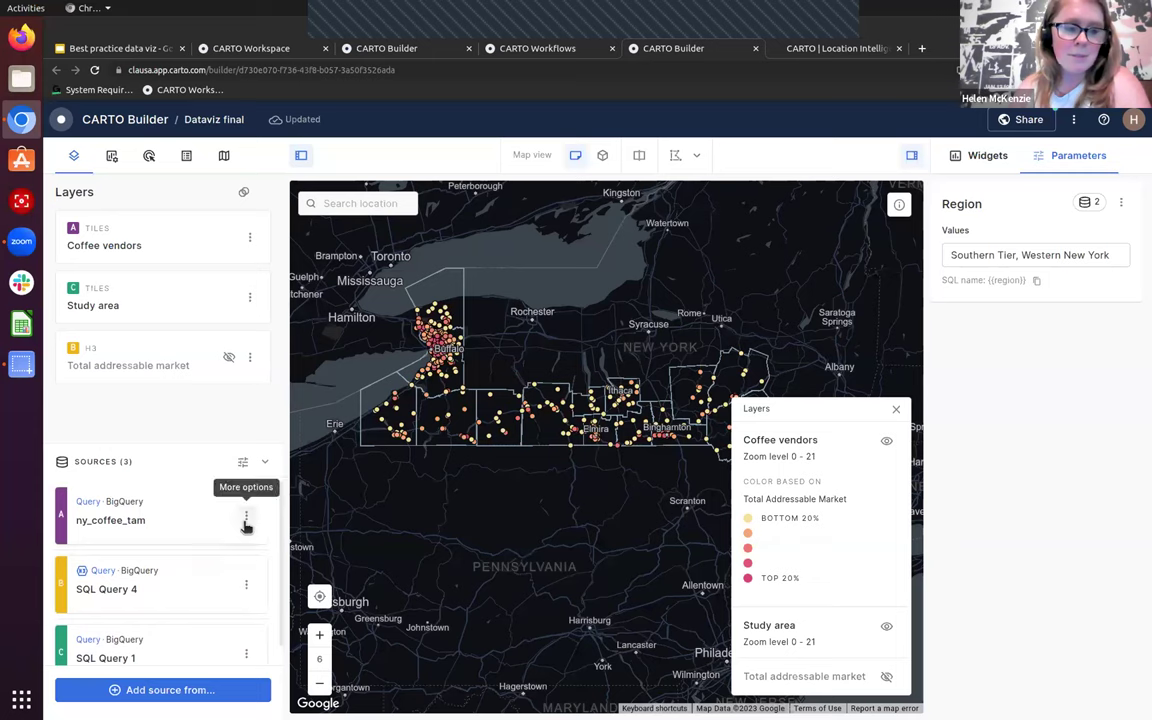
click(246, 513)
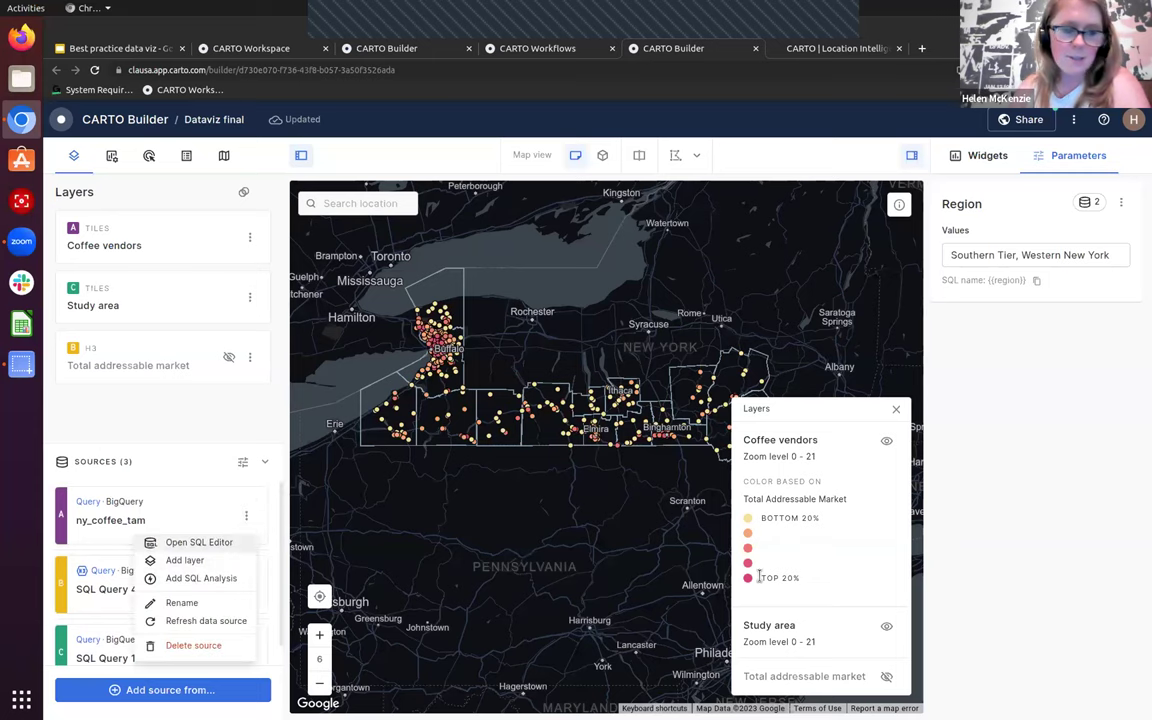
click(228, 542)
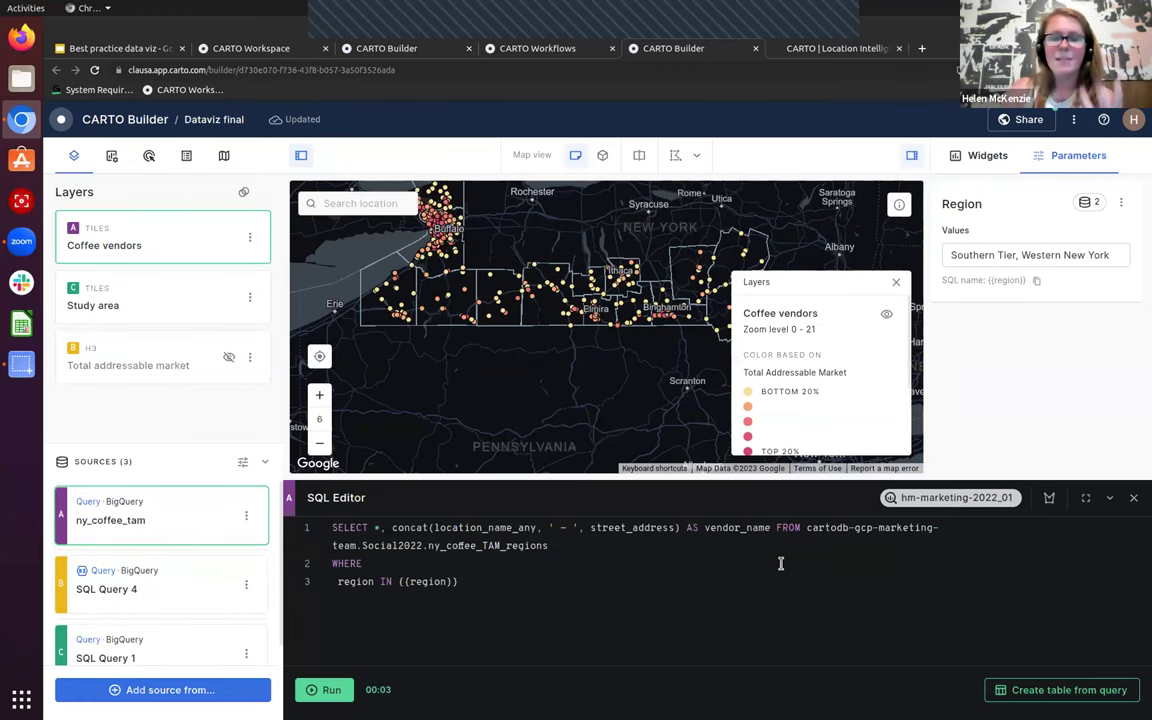
click(140, 513)
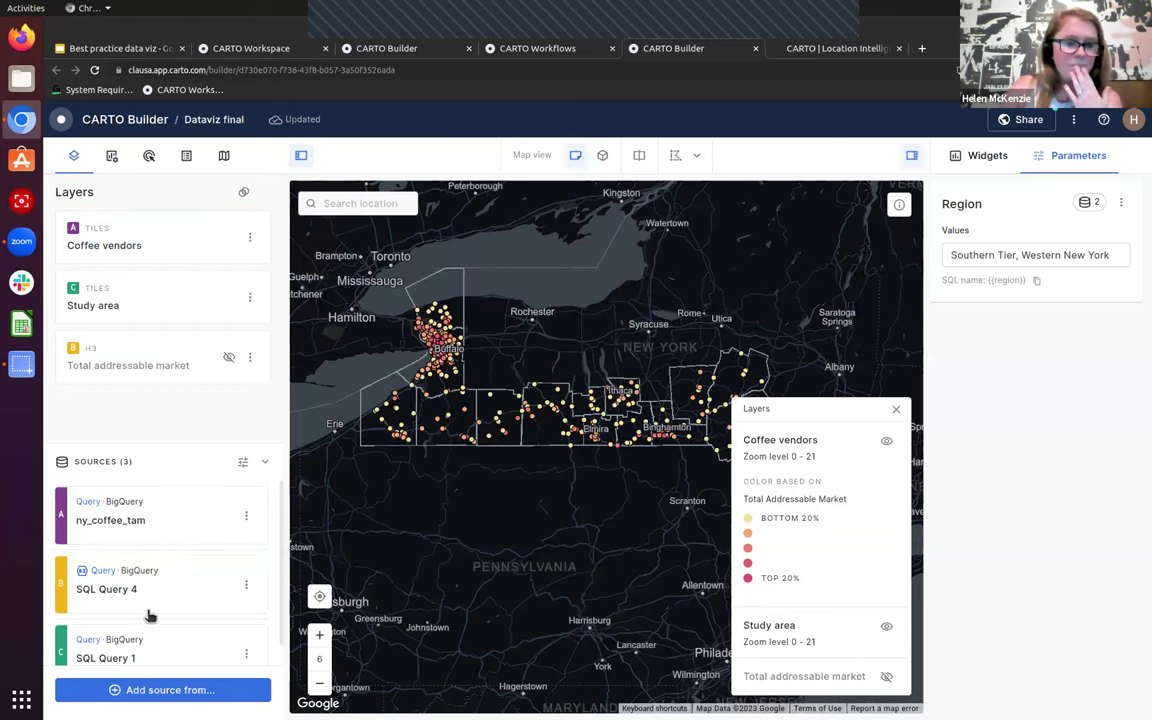
Start a new text SQL parameter with the display name Region and the SQL name {{region}}
scroll(172, 640, down, 1)
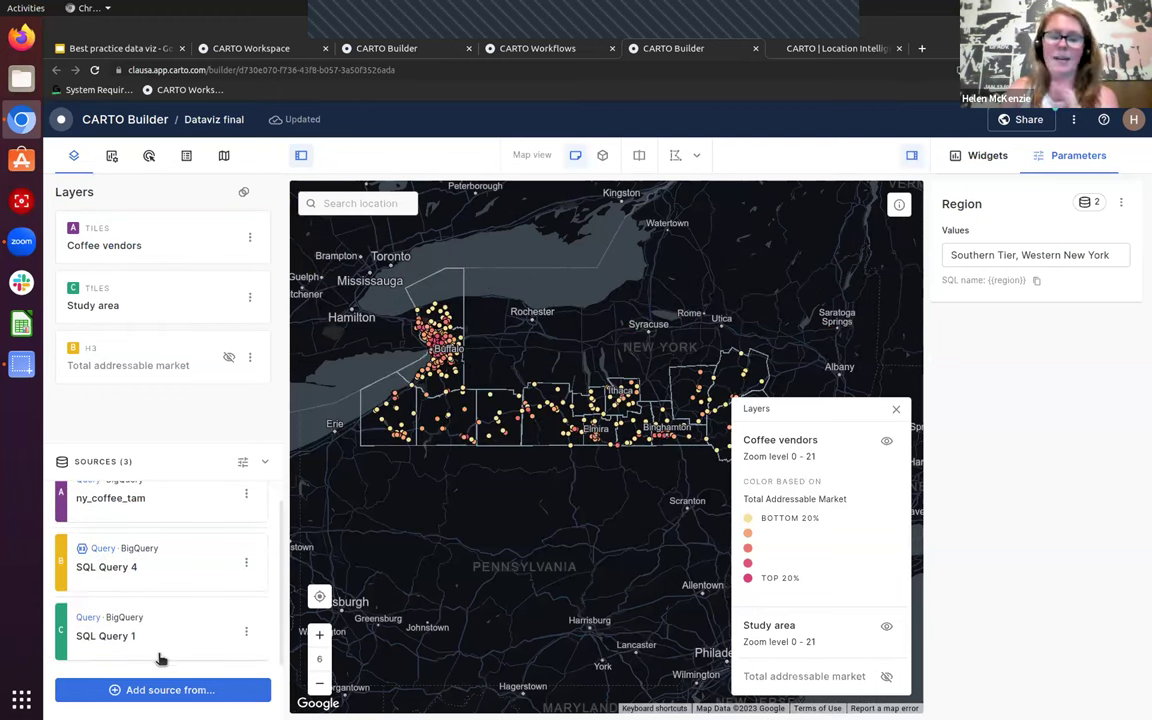
click(242, 465)
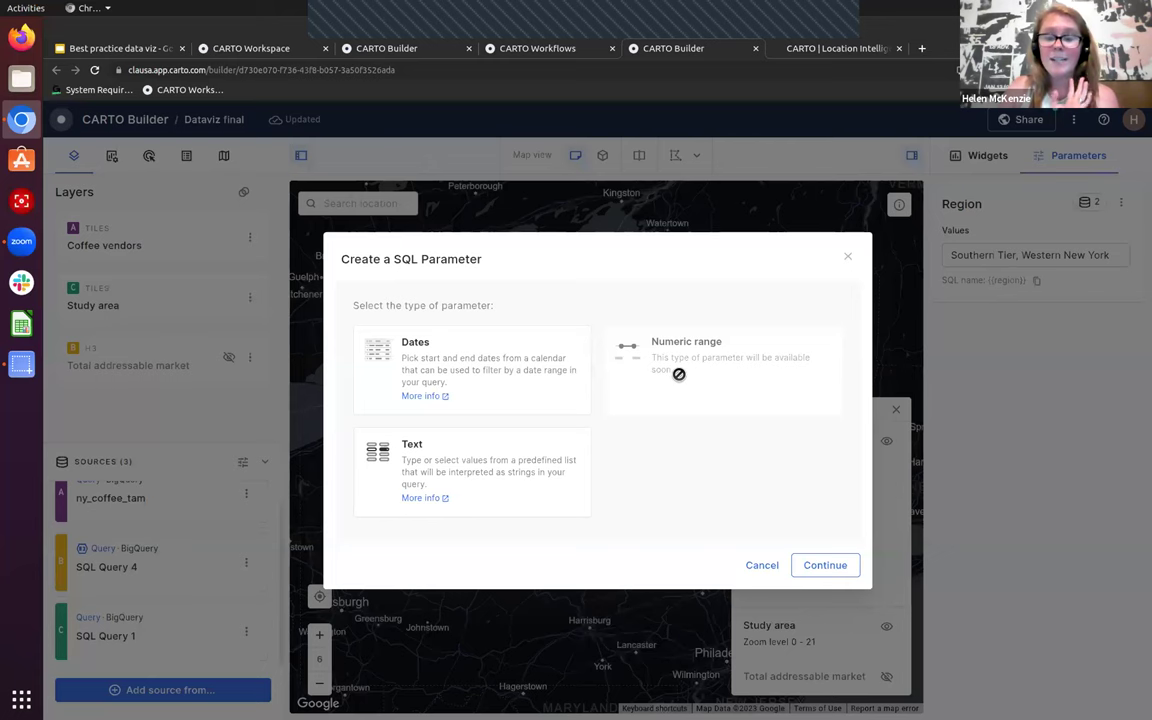
click(481, 469)
key(Return)
click(406, 410)
text(Regio)
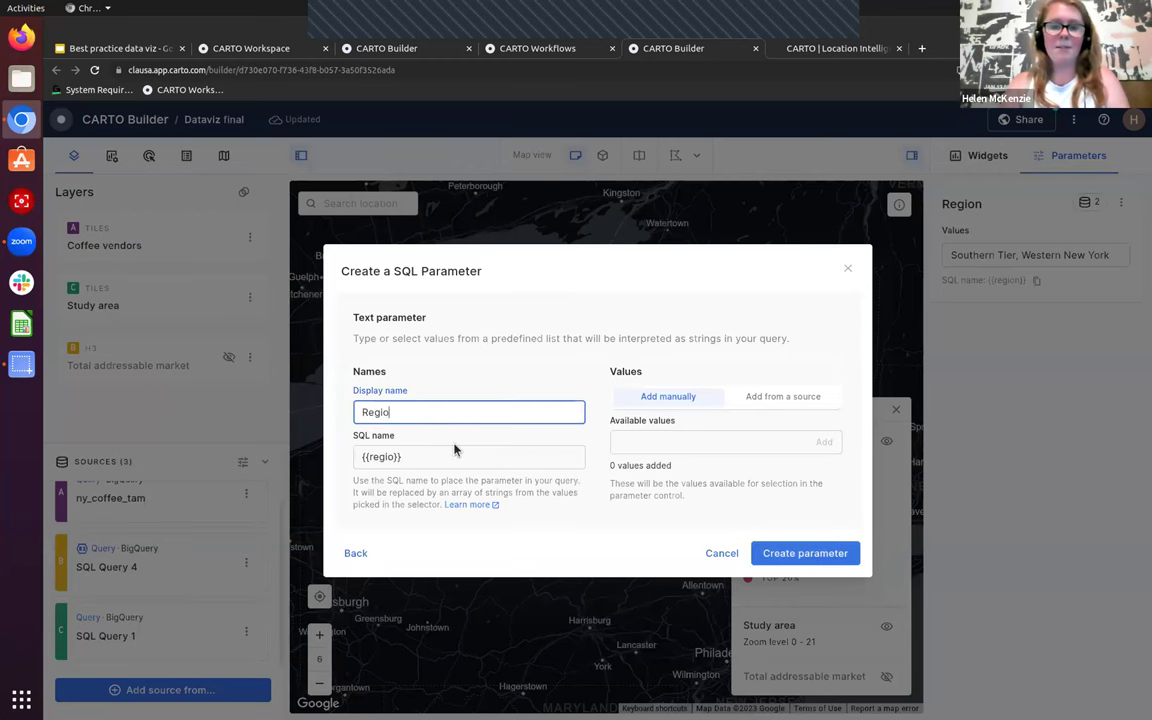
text(n)
click(496, 458)
Fill the parameter's values from the region column of the ny_coffee_tam source, and cancel its creation
click(686, 445)
click(760, 396)
click(674, 433)
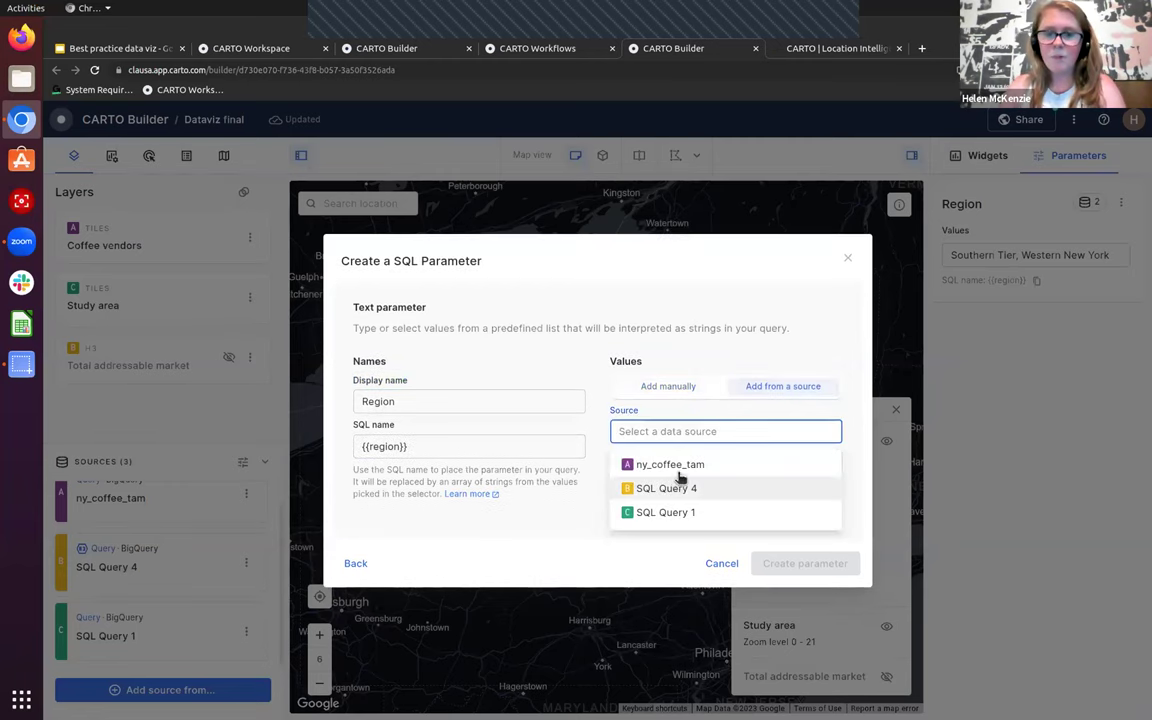
click(670, 464)
click(665, 463)
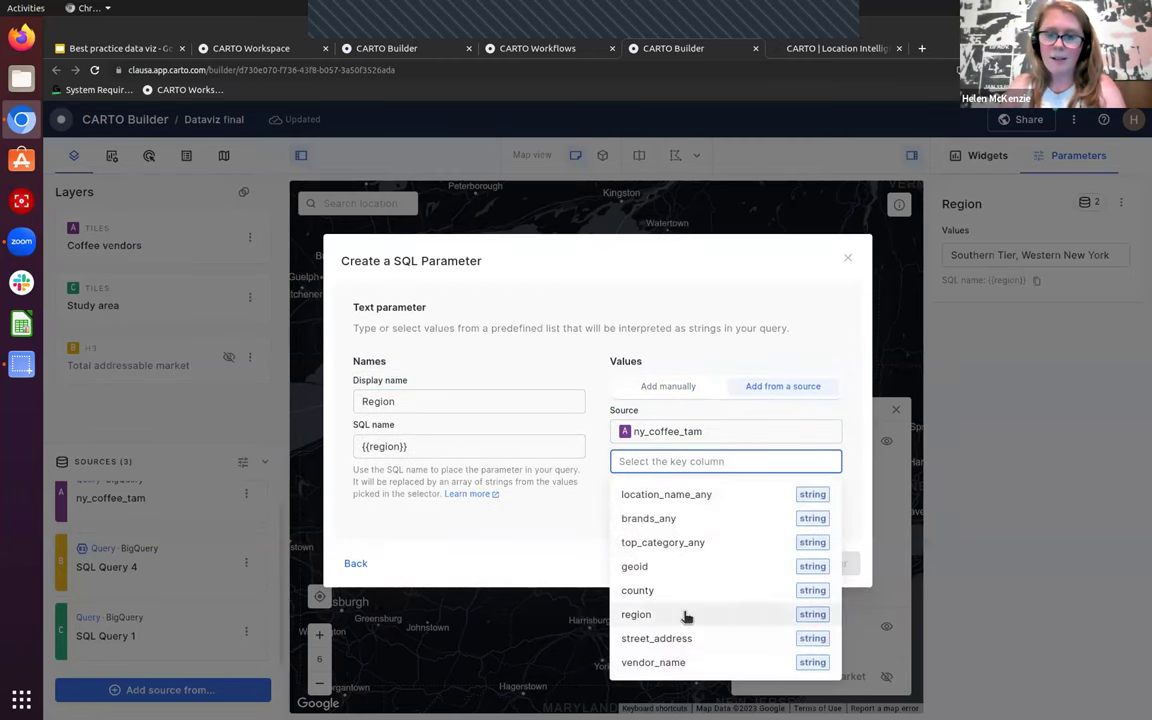
click(684, 614)
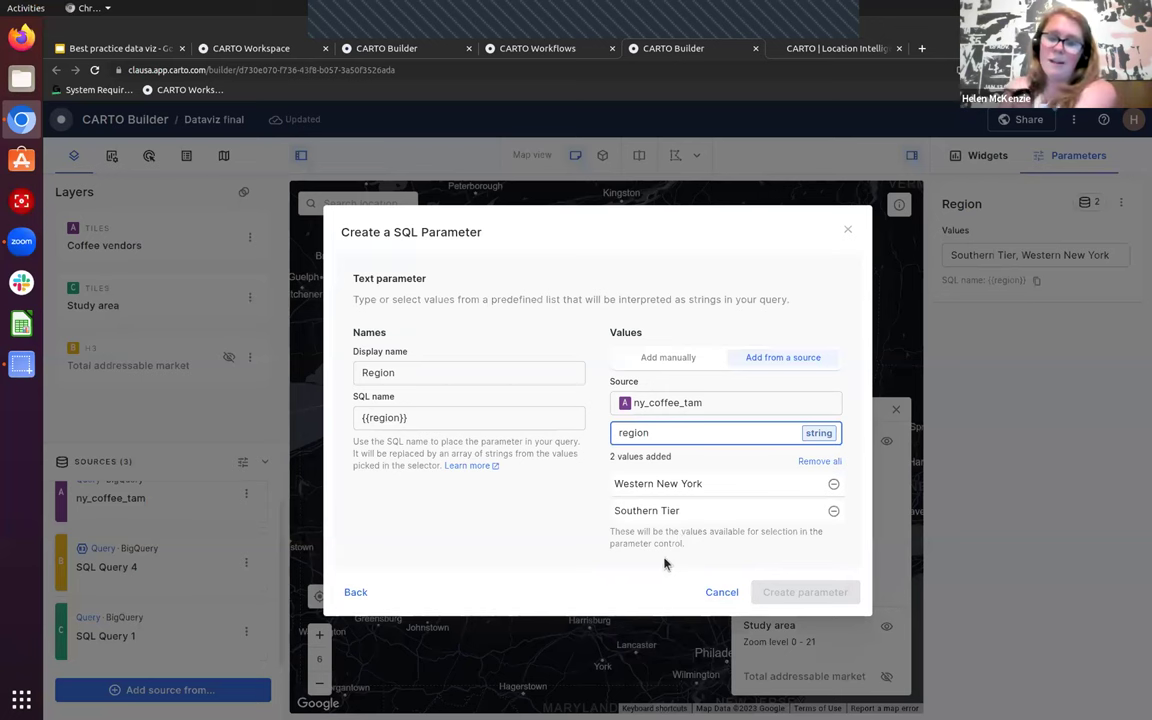
click(722, 592)
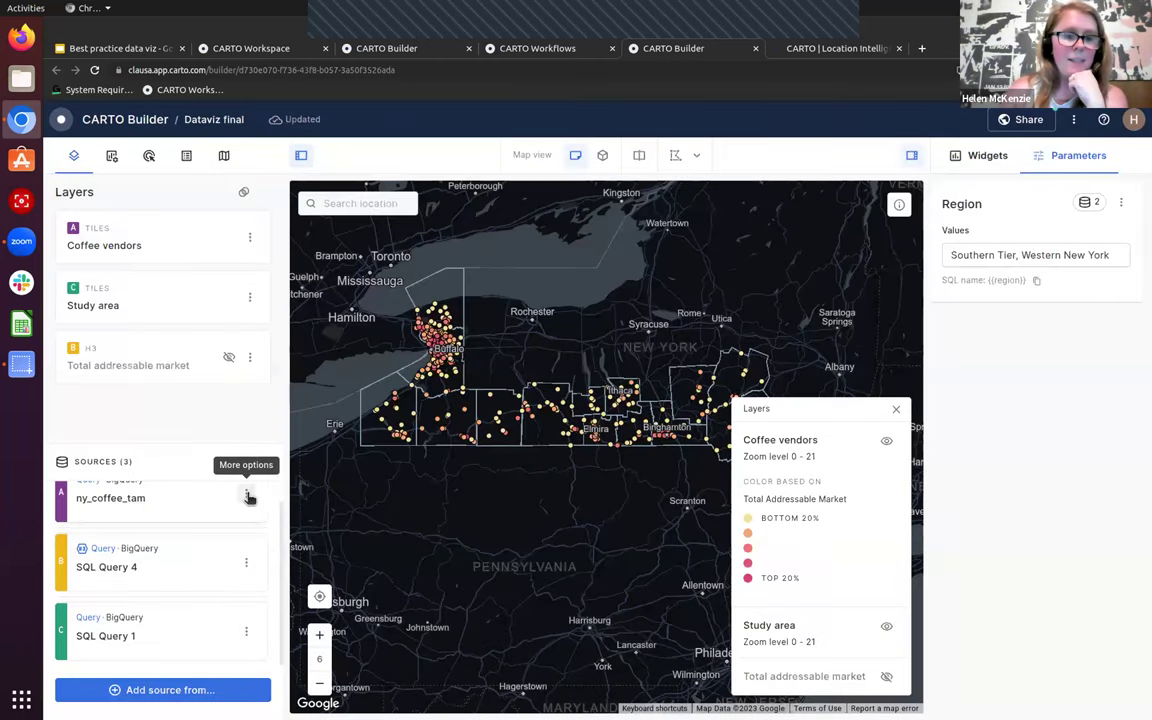
Review how the ny_coffee_tam query's WHERE clause uses {{region}}, and close the SQL editor
click(246, 493)
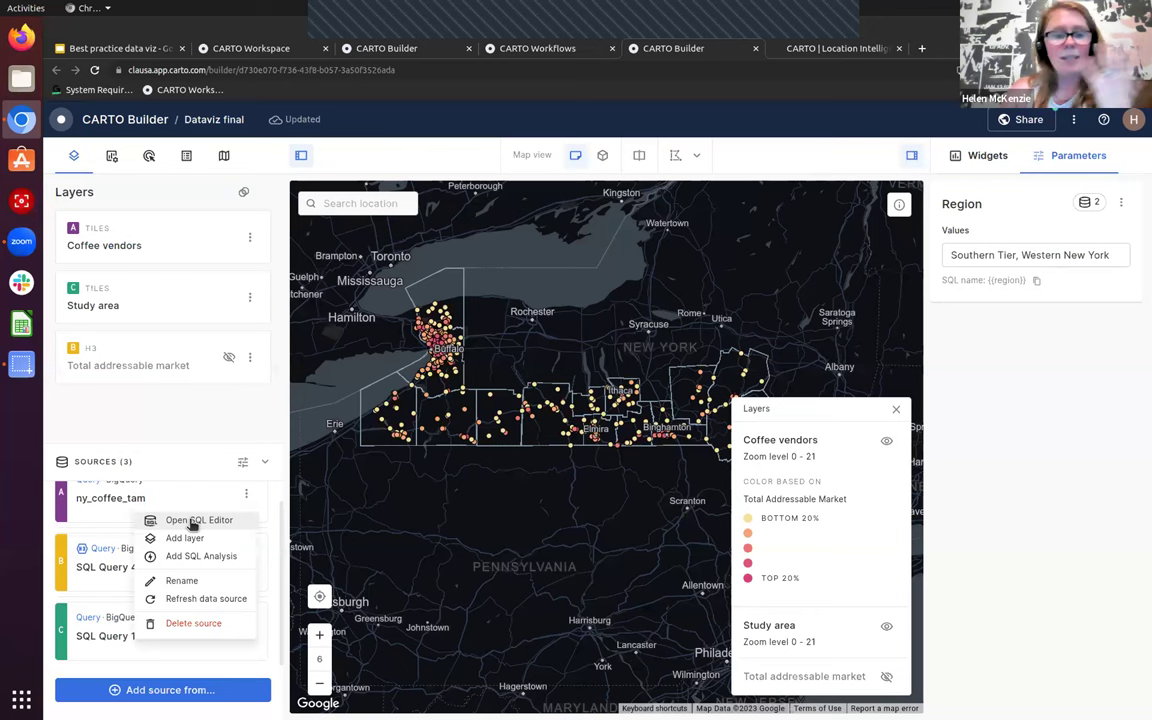
click(192, 521)
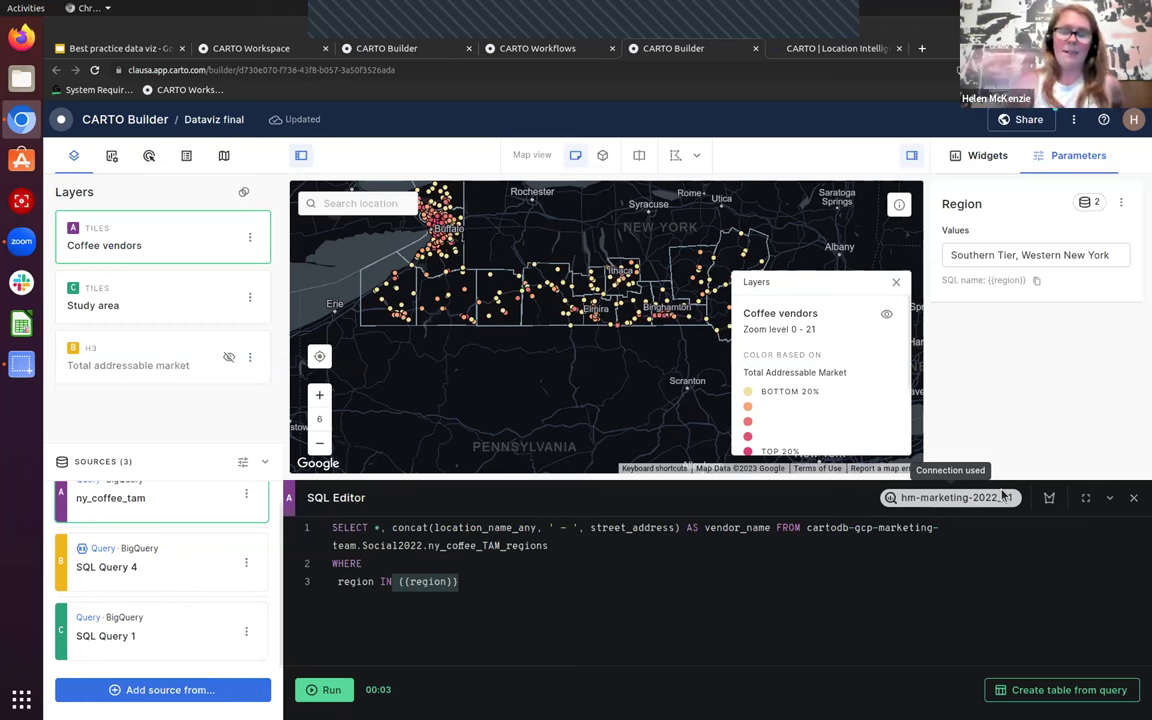
click(1135, 502)
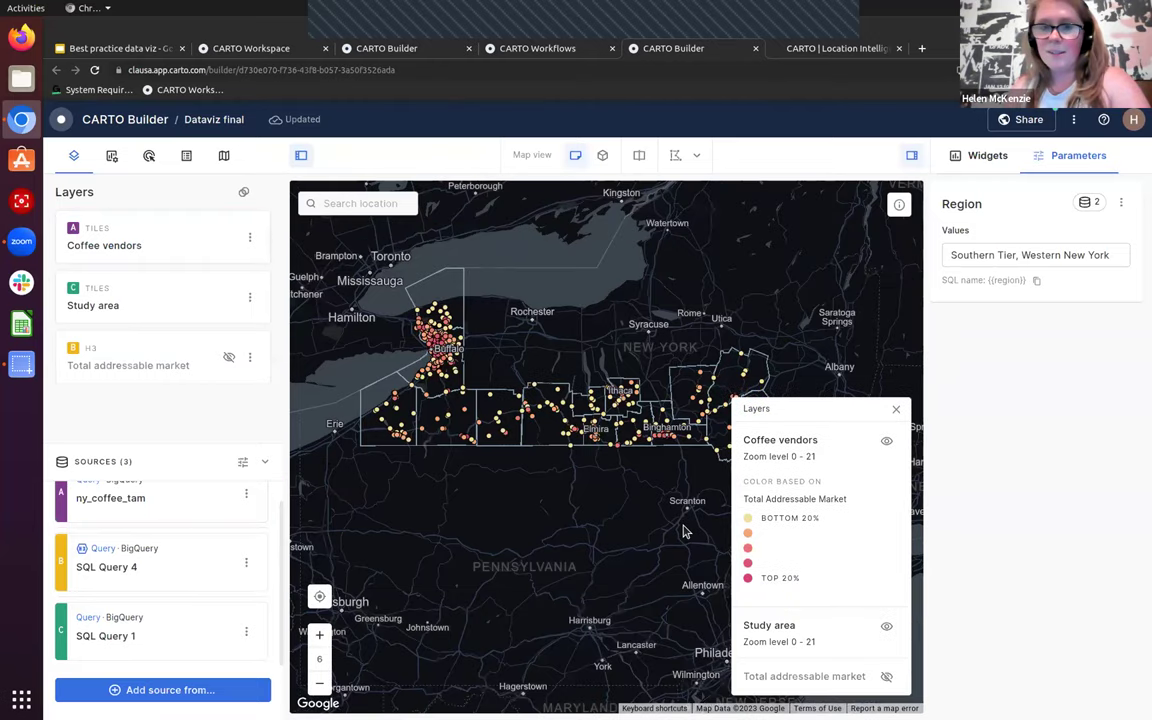
Add Finger Lakes, Capital District, Mid-Hudson, North Country, Mohawk Valley, New York City, Central New York and Long Island to the Region parameter
click(967, 260)
click(964, 338)
click(964, 362)
click(964, 385)
click(964, 409)
click(965, 435)
click(964, 483)
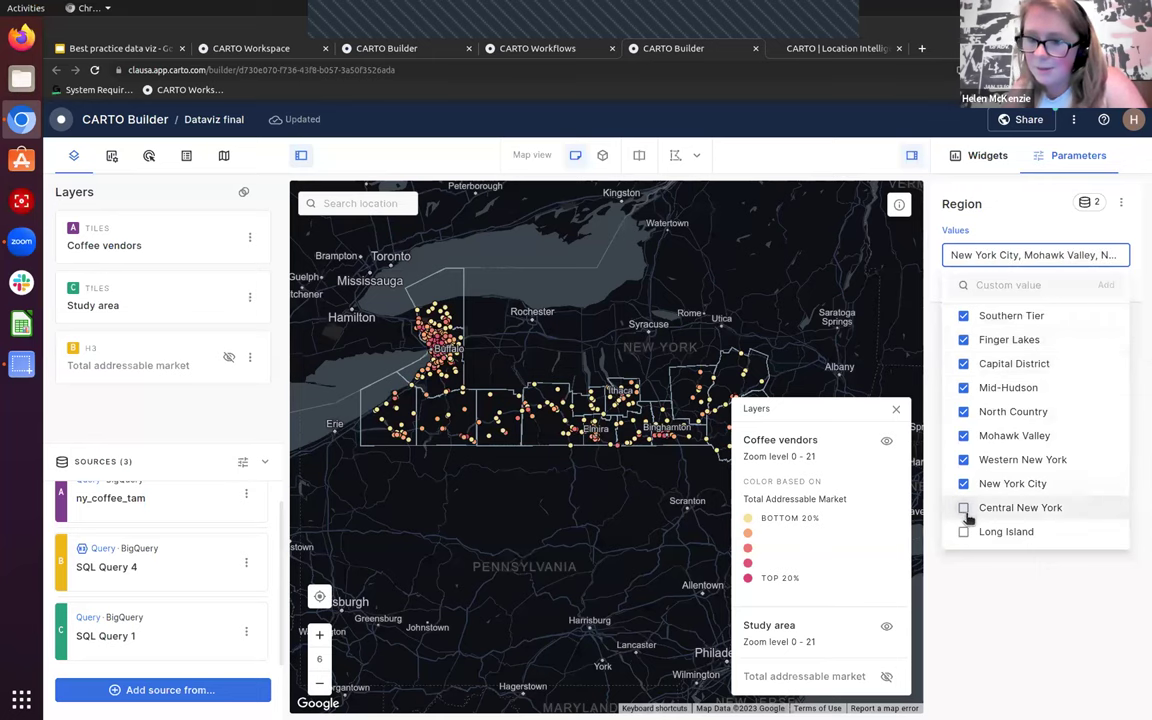
click(964, 507)
click(964, 531)
click(1003, 613)
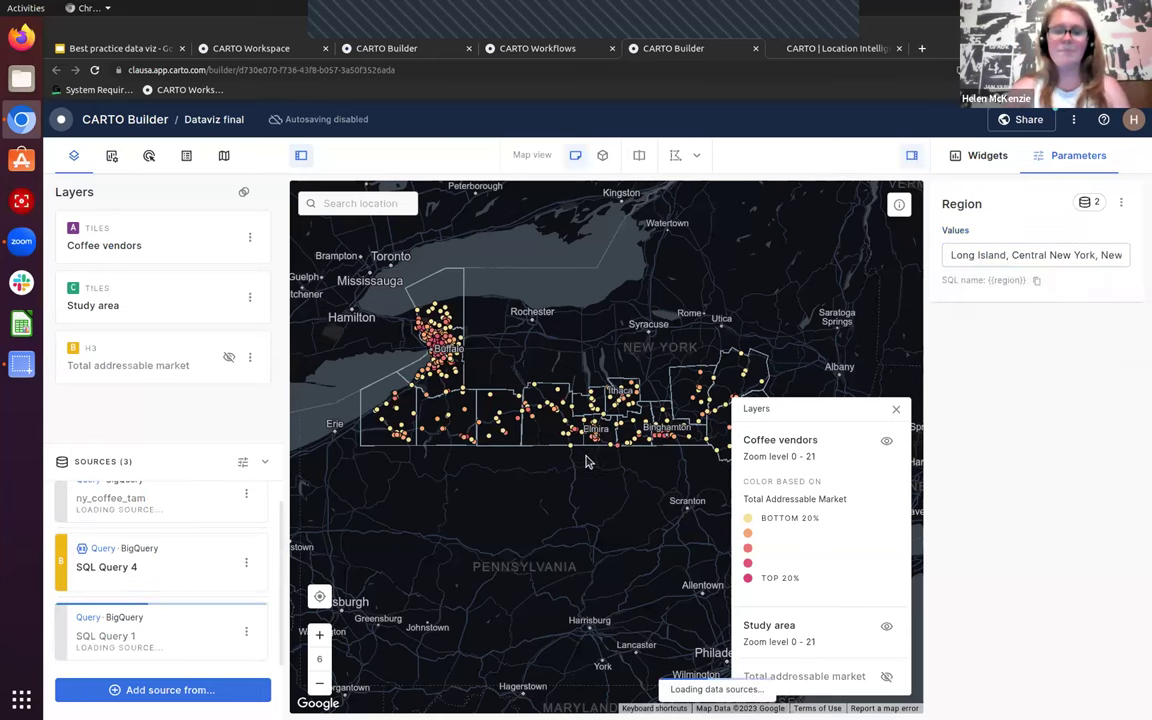
Hide the layers sidebar, show the widgets and frame the whole of New York State on the map
scroll(475, 478, down, 3)
drag(475, 478, 383, 466)
key(ctrl+b)
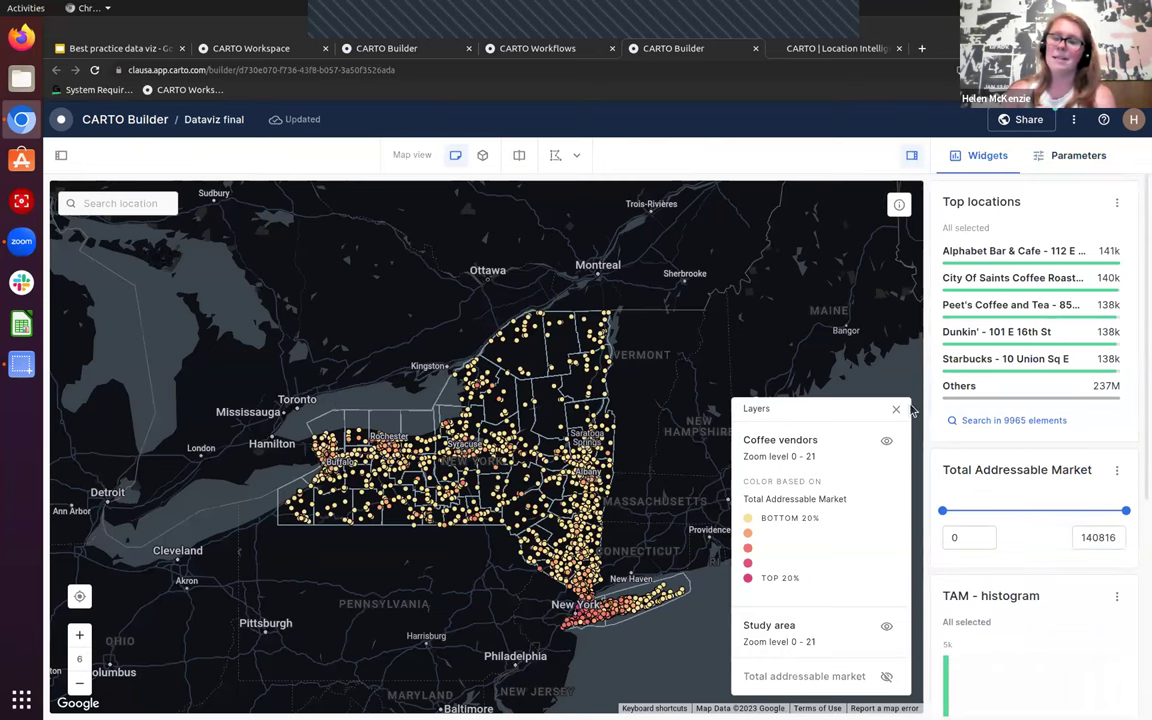
drag(628, 463, 747, 327)
drag(834, 367, 872, 305)
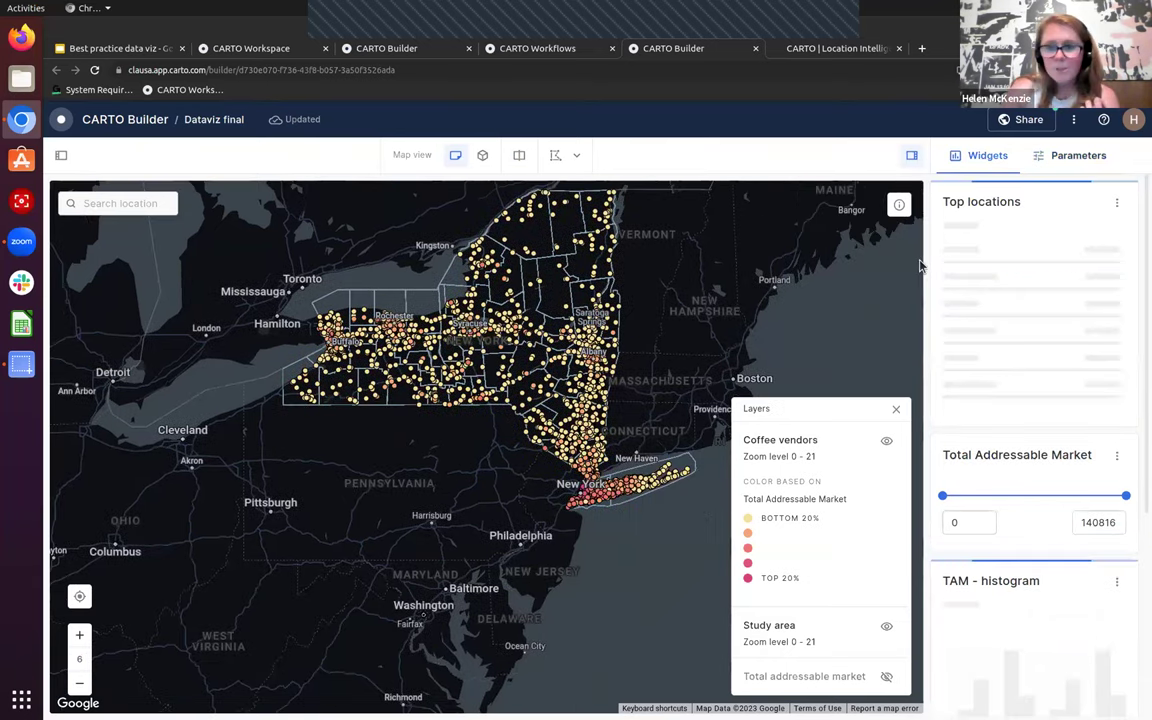
Isolate the Alphabet Bar & Cafe vendor from the Top locations widget, locate it in Manhattan, and clear the selection to view the whole state
click(965, 258)
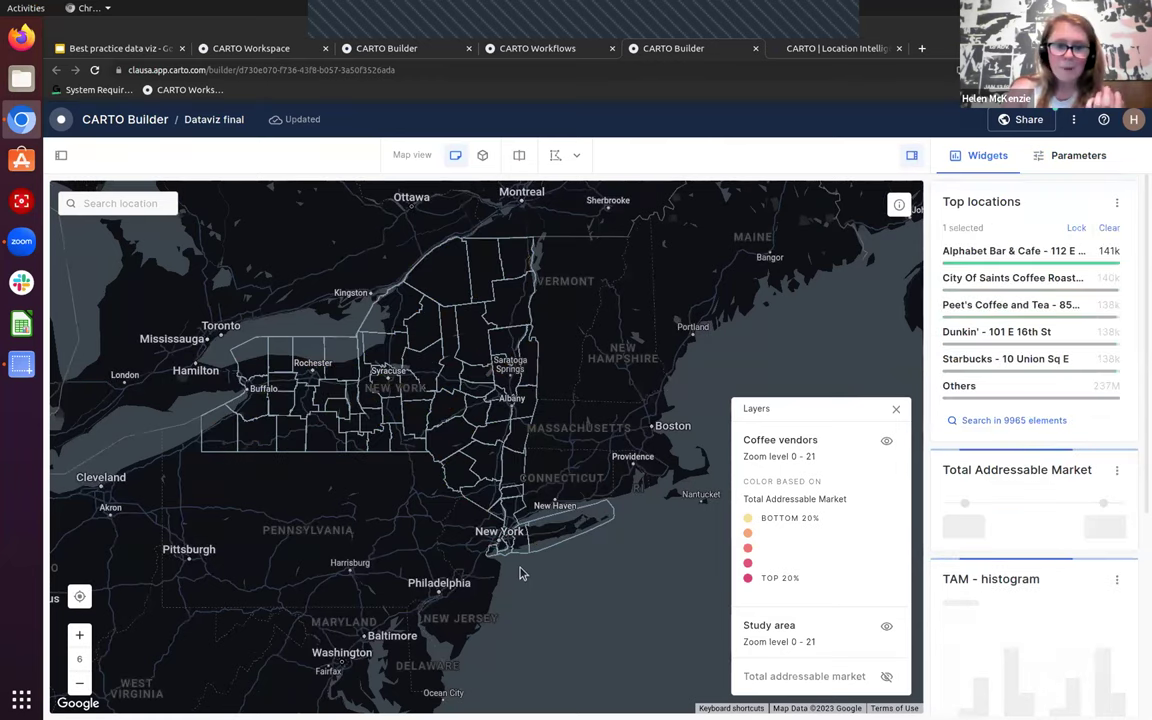
scroll(522, 571, up, 3)
scroll(488, 442, up, 3)
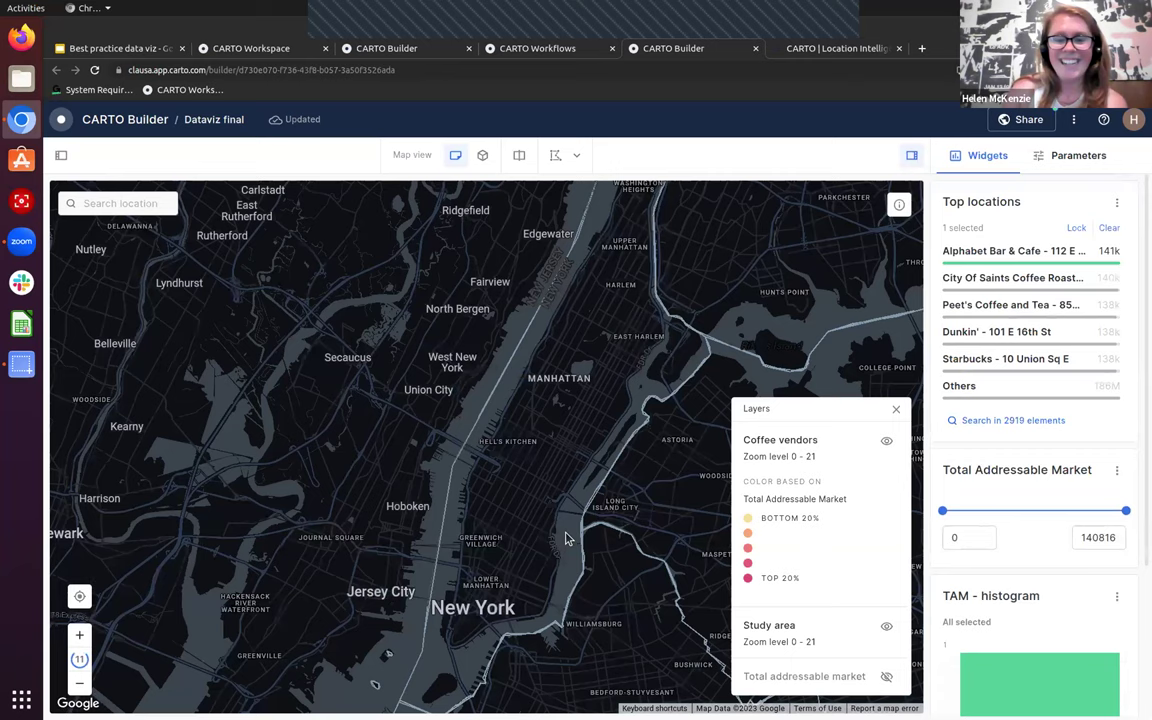
scroll(500, 552, up, 1)
scroll(505, 547, up, 1)
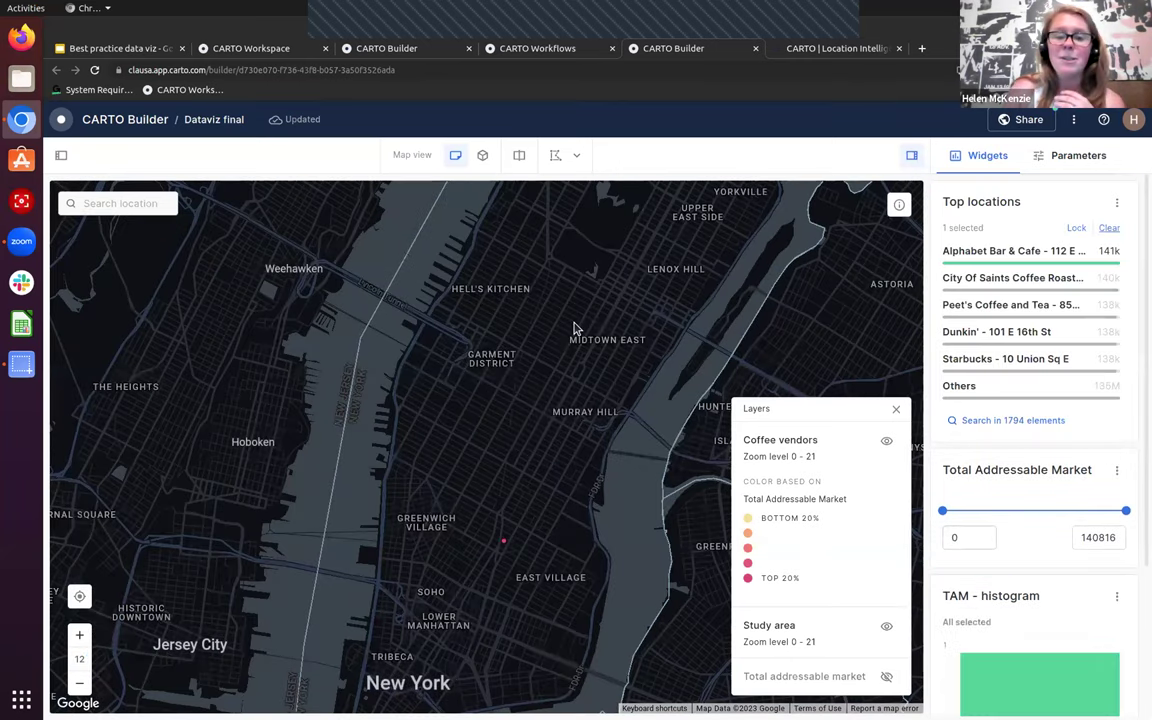
scroll(416, 426, down, 2)
scroll(400, 500, down, 1)
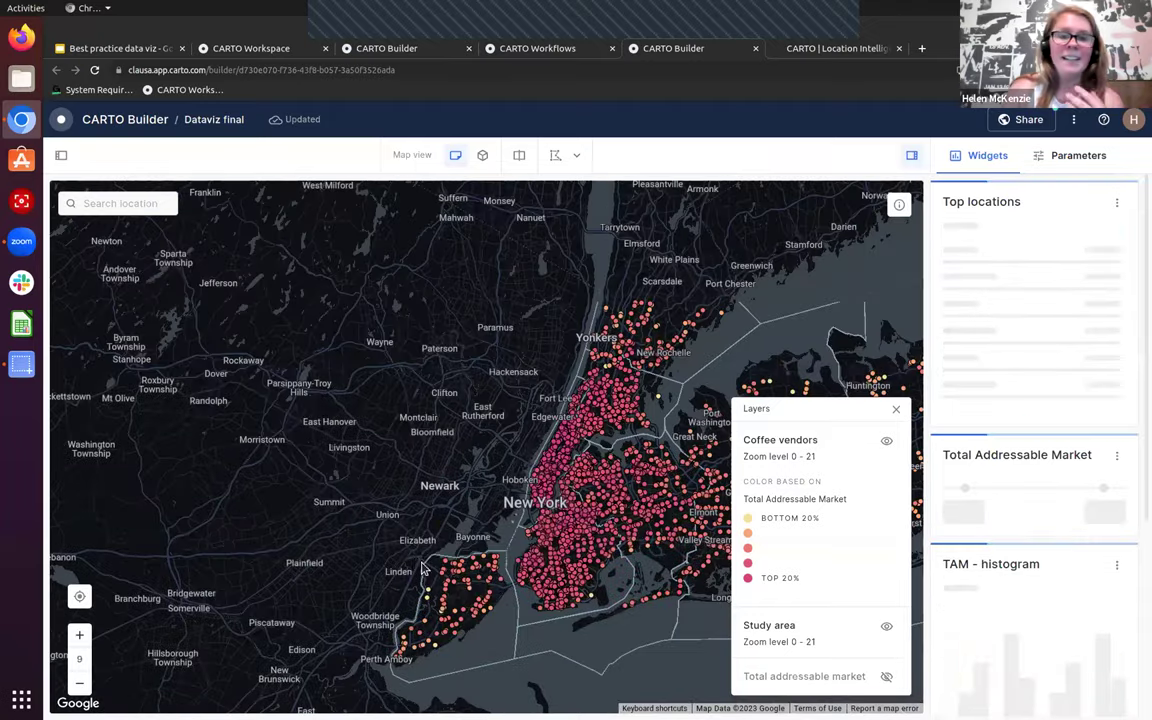
scroll(422, 568, down, 3)
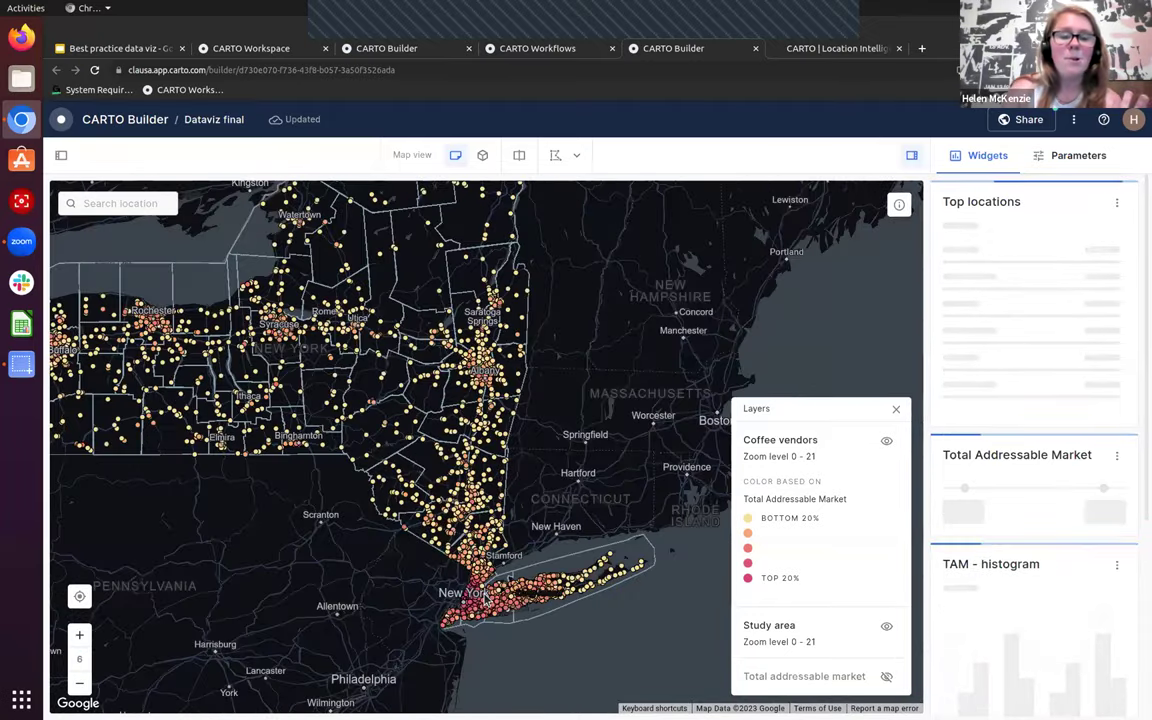
scroll(484, 596, down, 2)
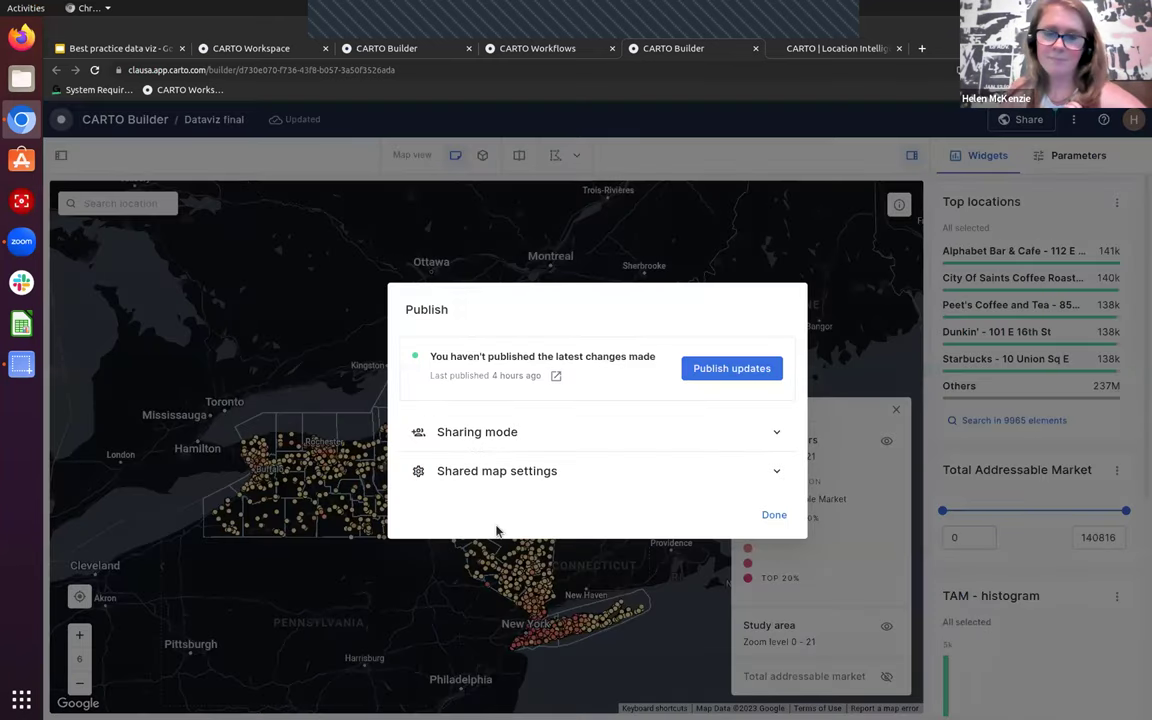
Review the map's sharing mode options, including the public map's password protection, share link and embed code, and finish without publishing the updates
click(535, 434)
scroll(588, 383, up, 3)
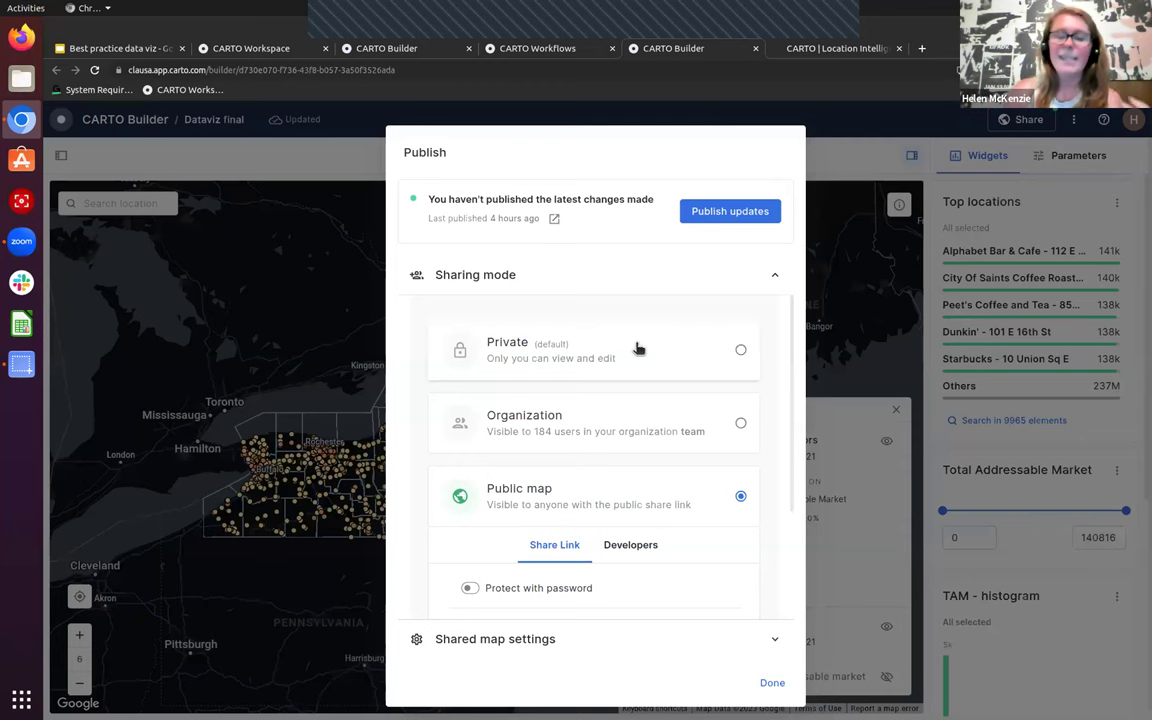
scroll(540, 440, down, 3)
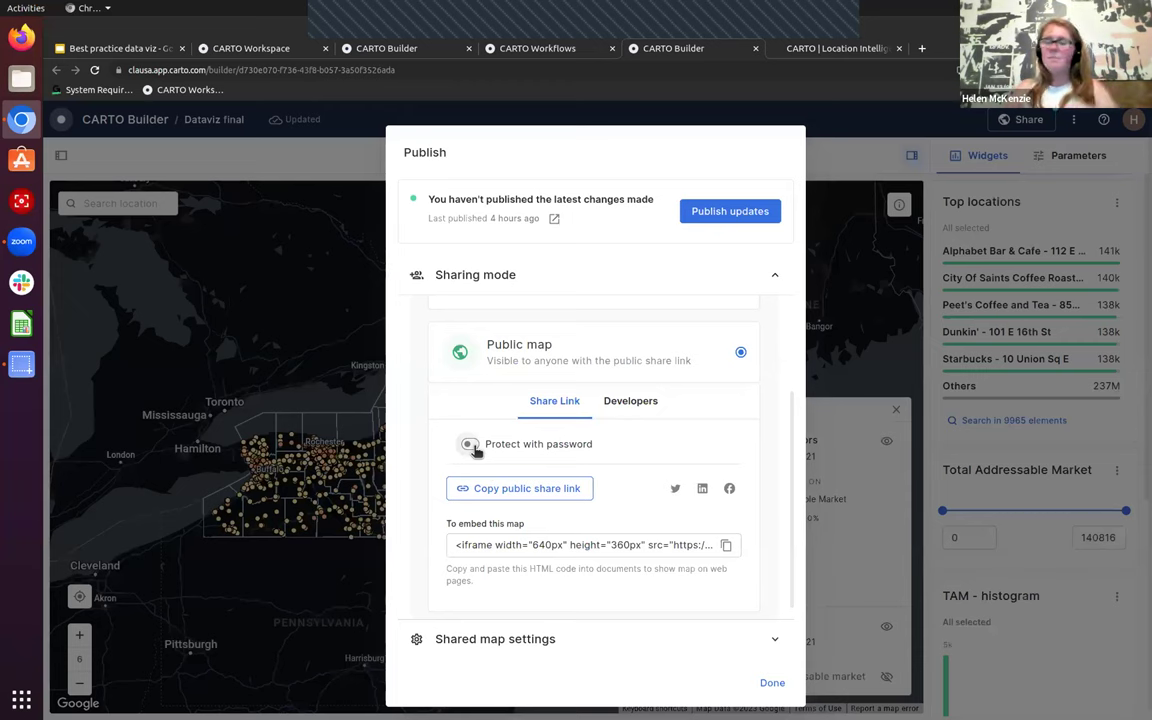
scroll(540, 470, down, 1)
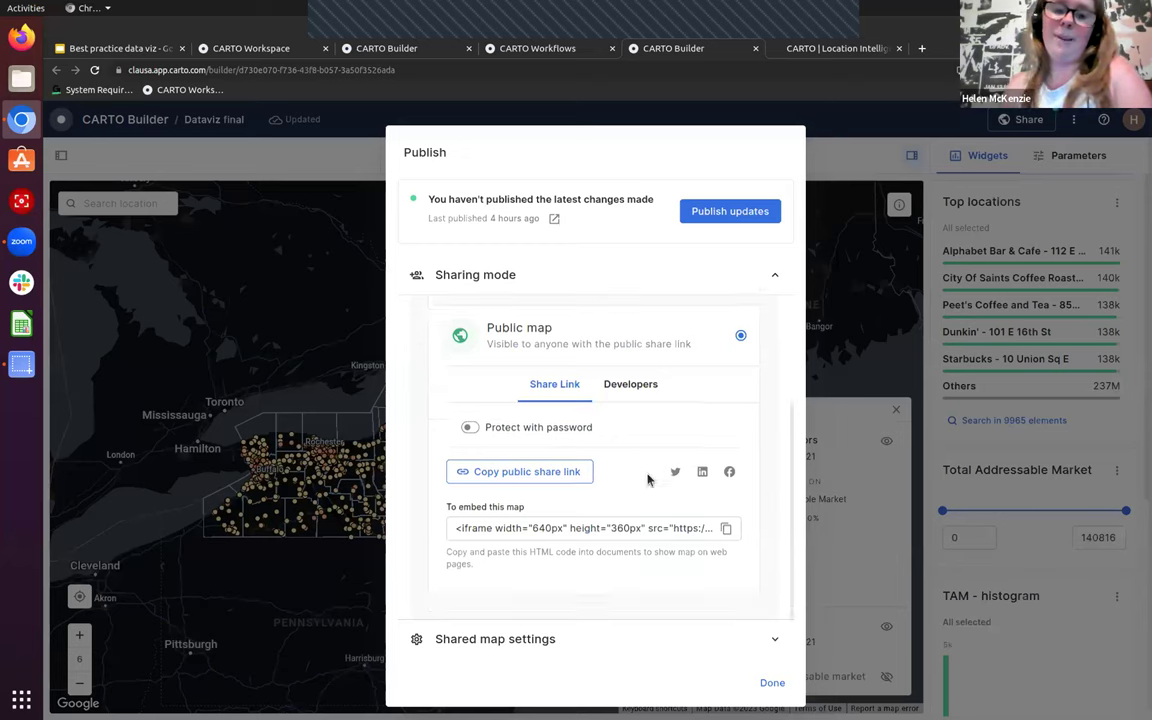
click(770, 684)
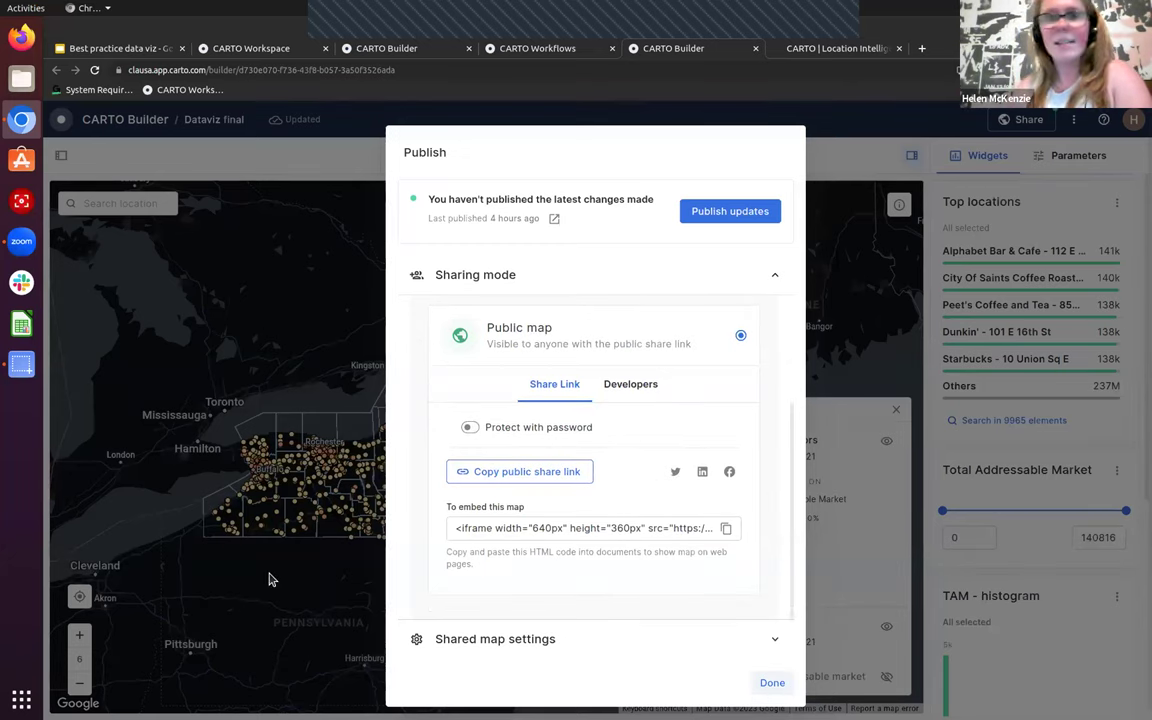
Switch to the Best practice data viz presentation in Google Slides and start the slideshow from the "MORE Data visualization with CARTO…" slide
click(135, 50)
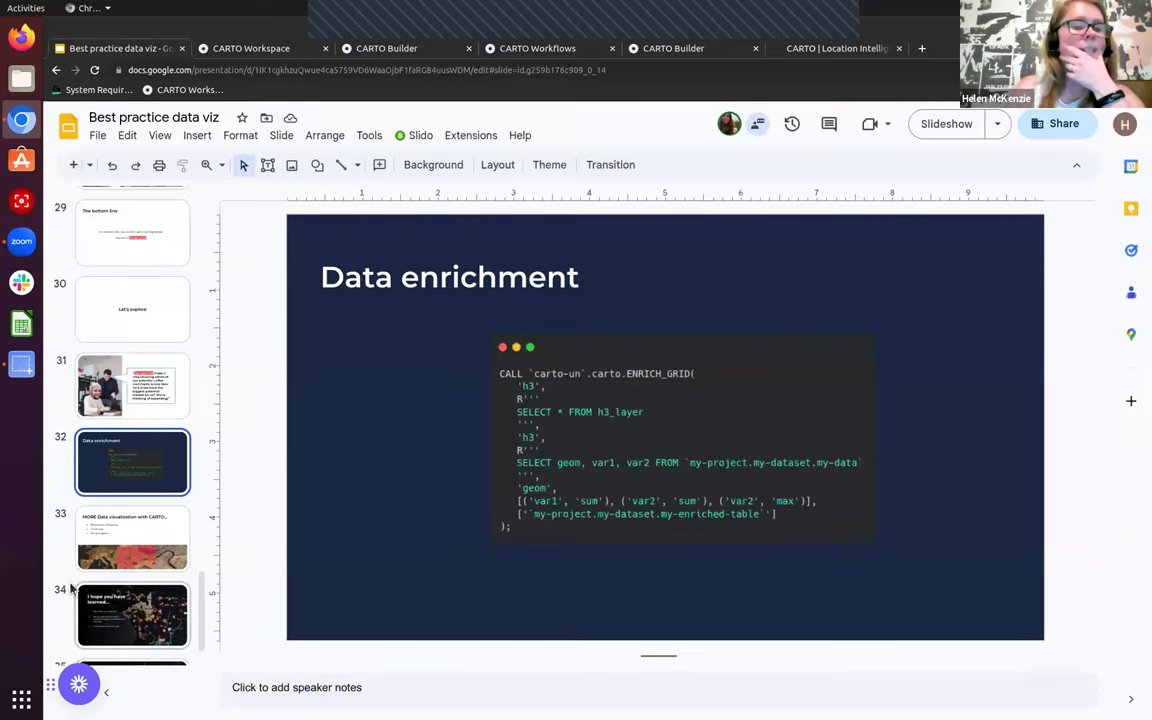
click(152, 560)
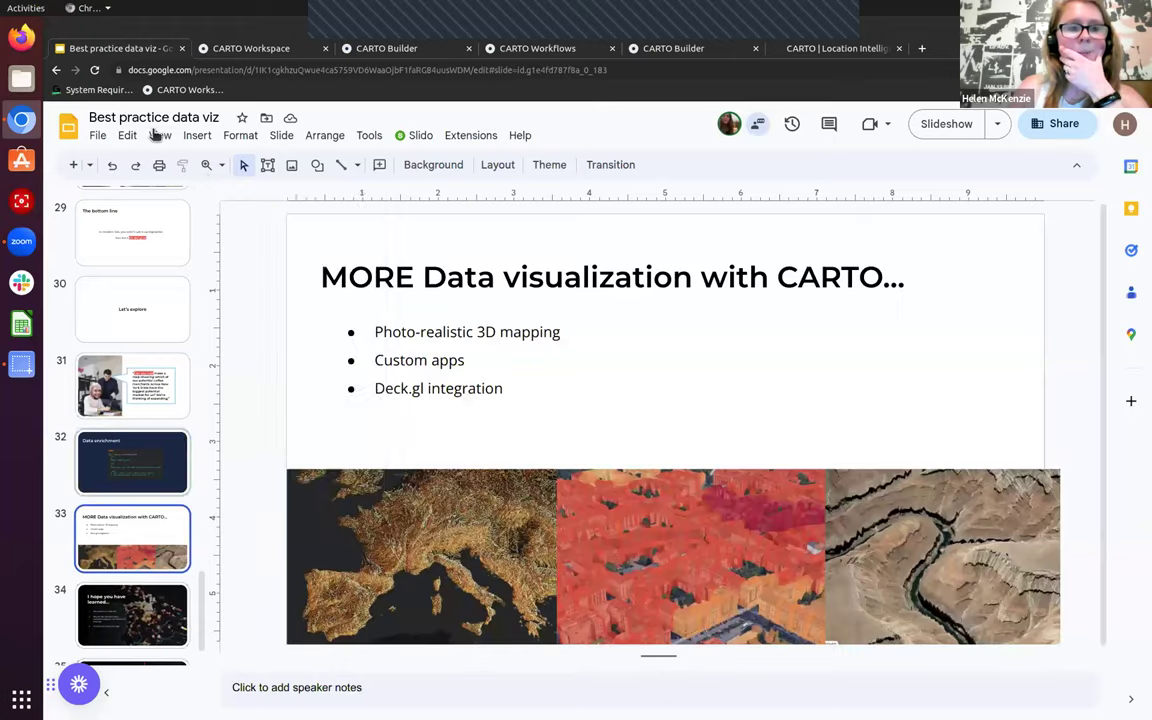
click(160, 135)
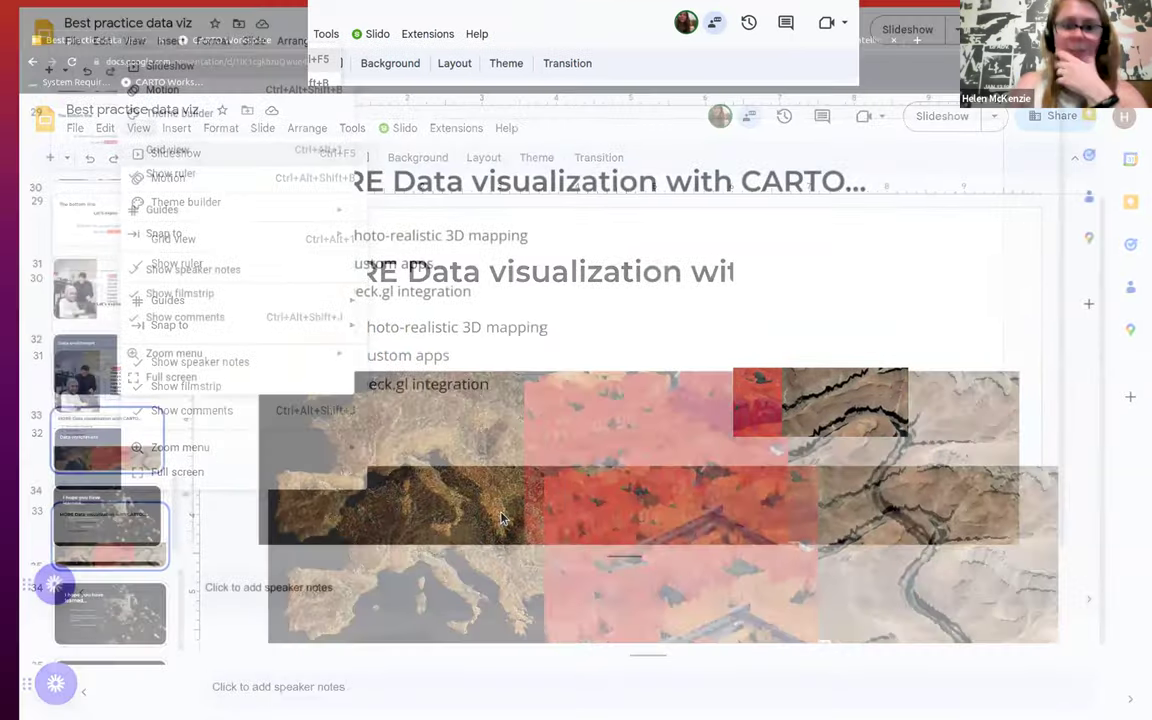
key(ctrl+F5)
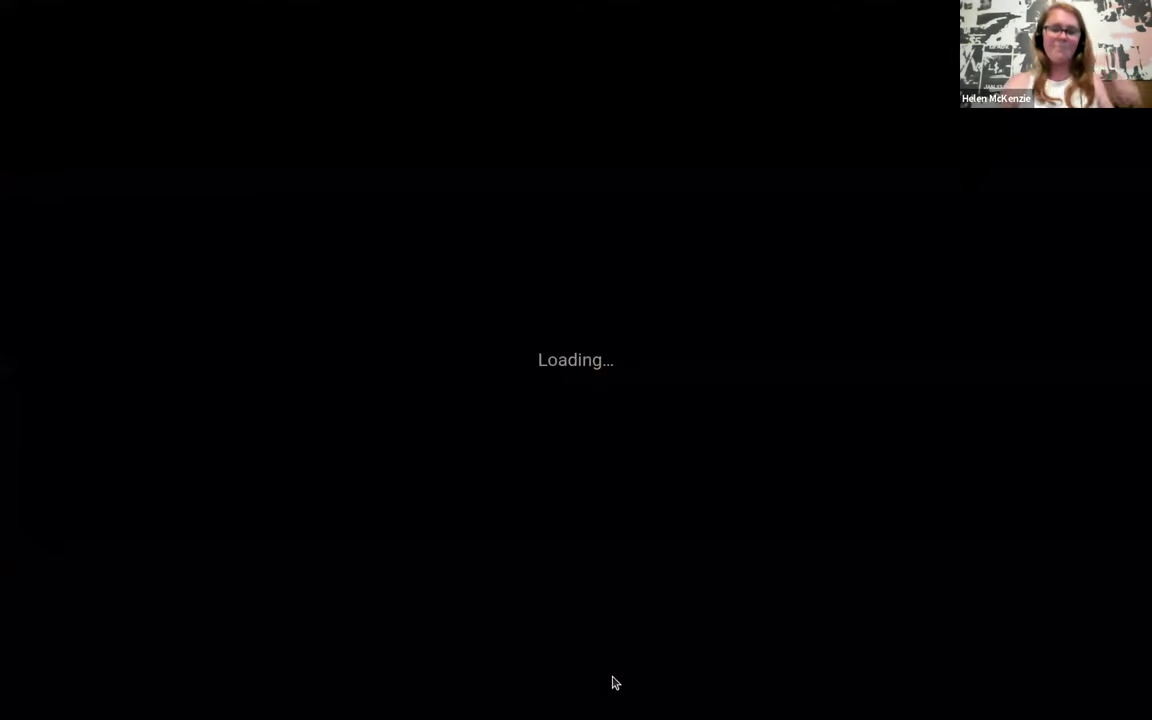